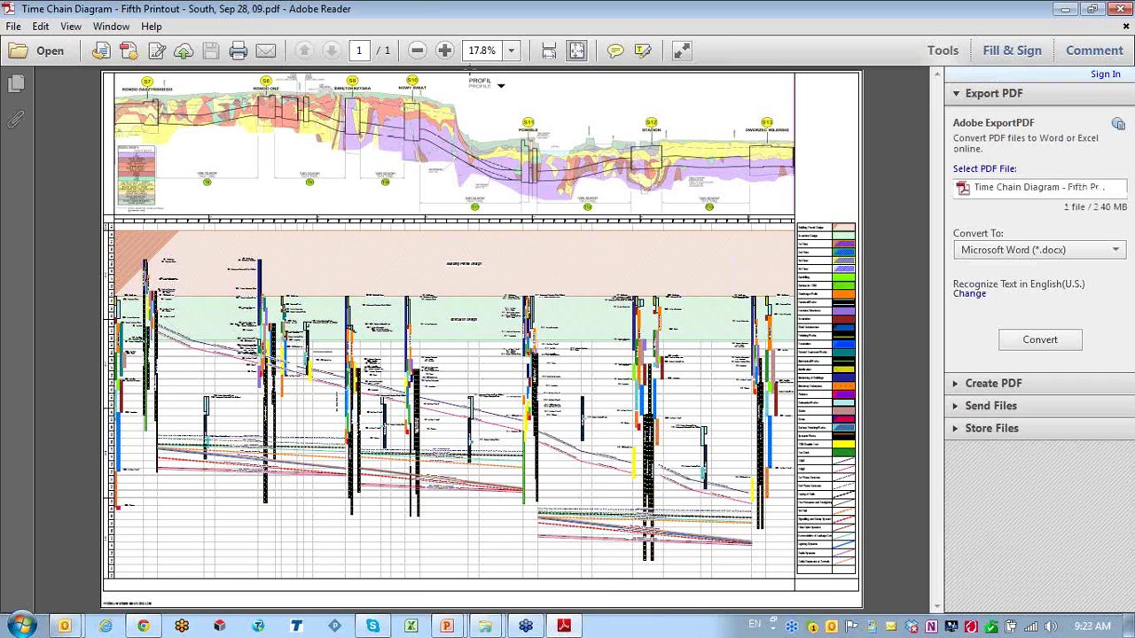
Examine the geological profile along the tunnel route from station S7 Rondo Daszyńskiego to S13 Dworzec Wileński, including the ground-type legend
{"action": "left_click", "coordinate": [445, 51]}
{"action": "left_click", "coordinate": [445, 51]}
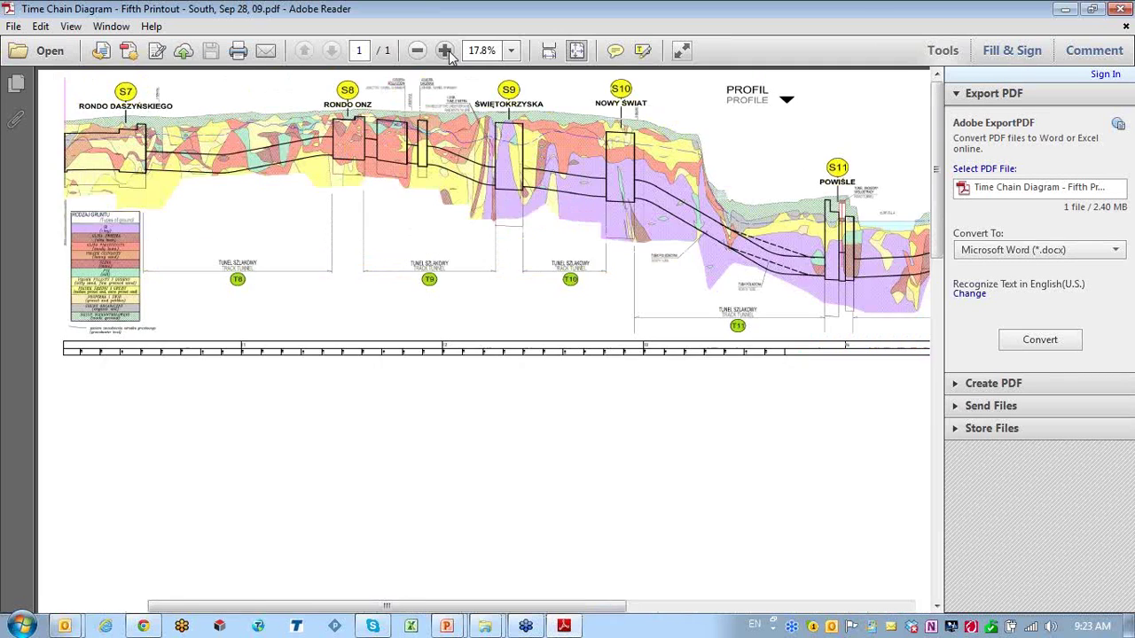
{"action": "left_click", "coordinate": [445, 51]}
{"action": "left_click", "coordinate": [445, 51]}
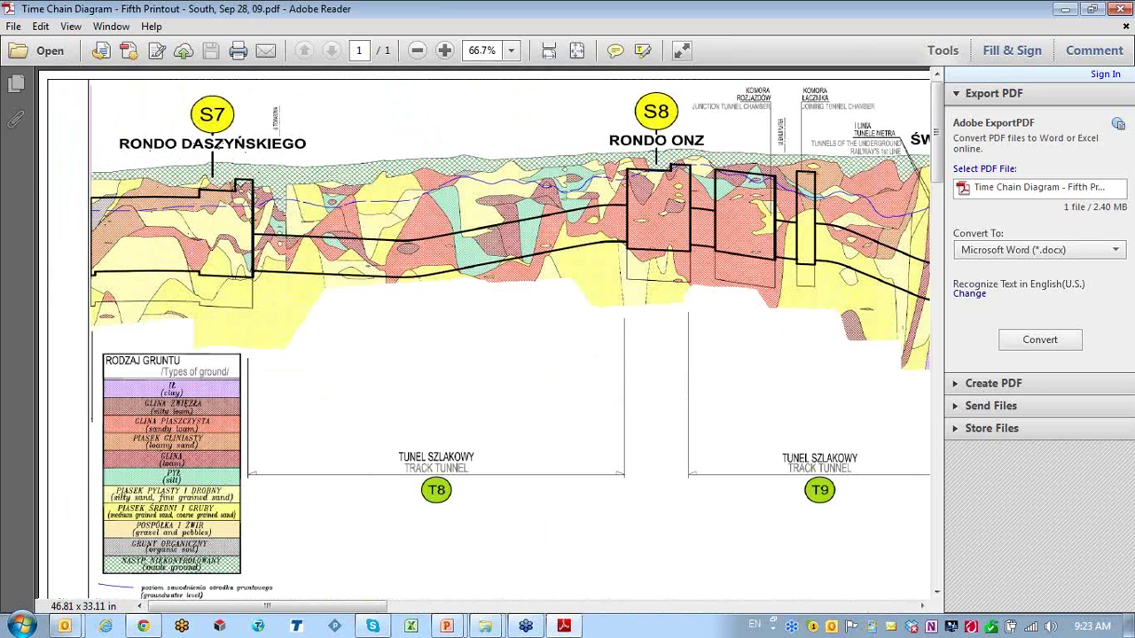
{"action": "left_click", "coordinate": [419, 260]}
{"action": "scroll", "coordinate": [938, 124], "scroll_direction": "down", "scroll_amount": 2}
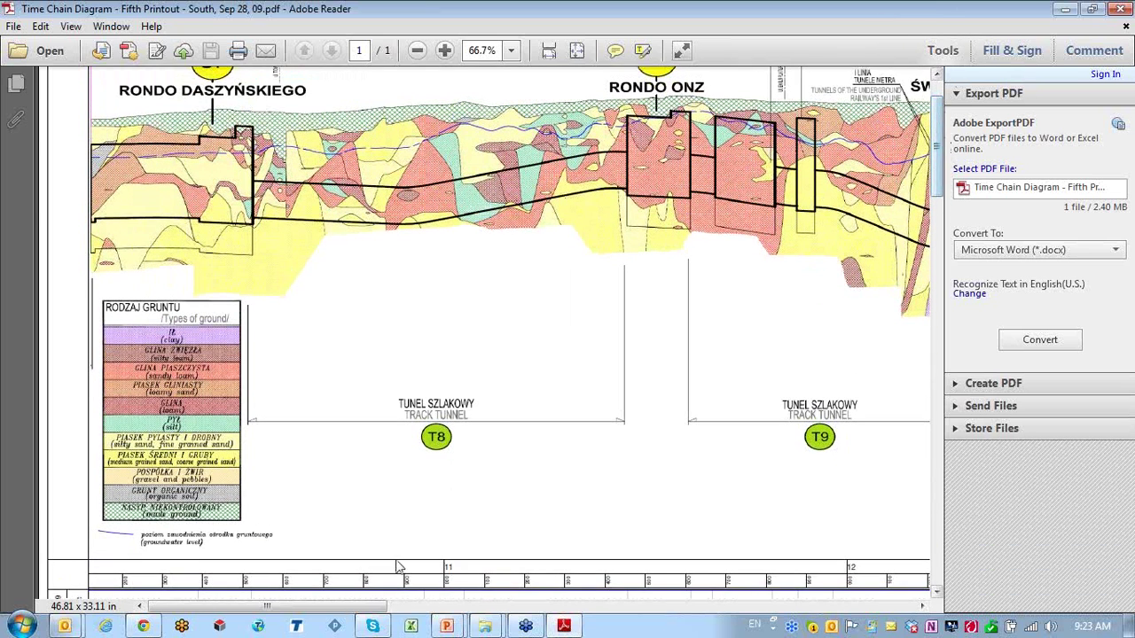
{"action": "left_click_drag", "start_coordinate": [374, 610], "coordinate": [434, 612]}
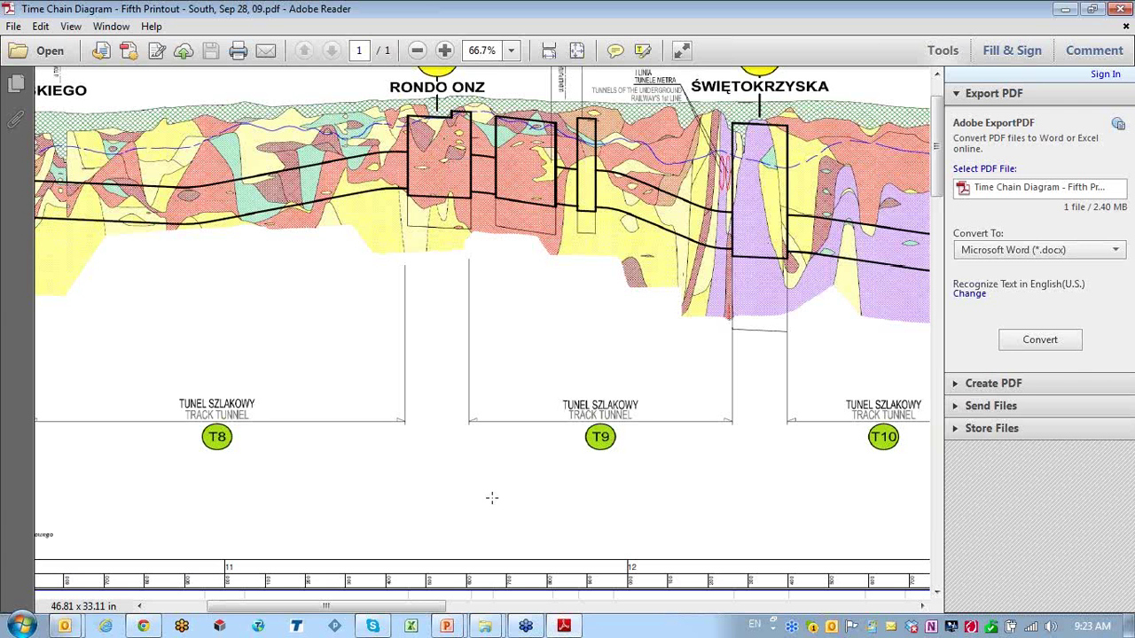
{"action": "left_click_drag", "start_coordinate": [410, 610], "coordinate": [505, 610]}
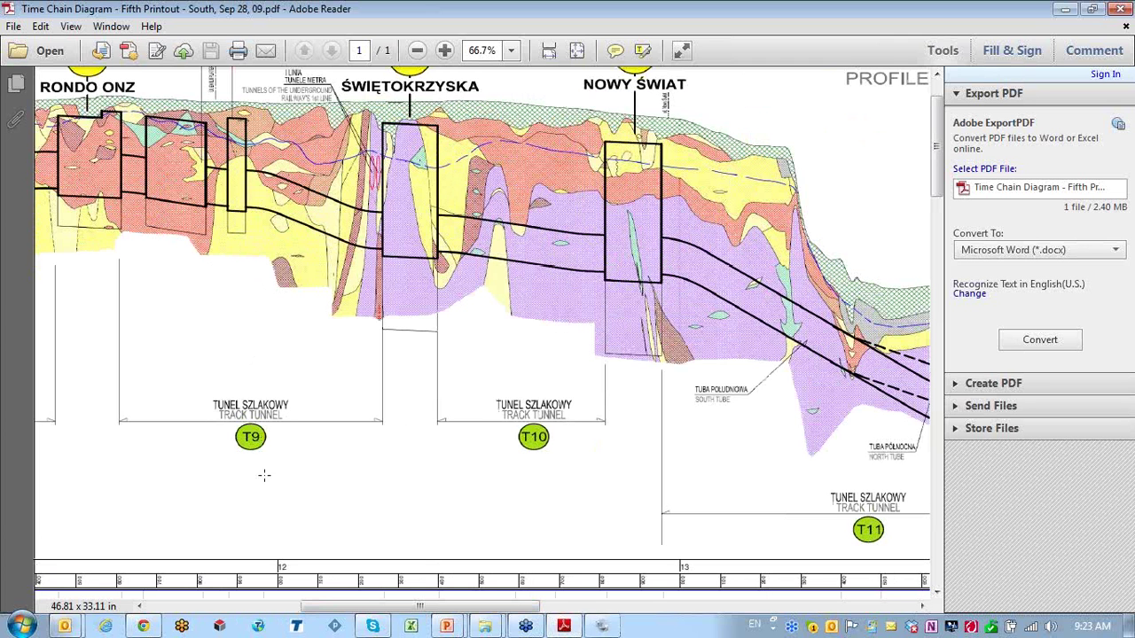
{"action": "left_click_drag", "start_coordinate": [369, 612], "coordinate": [530, 612]}
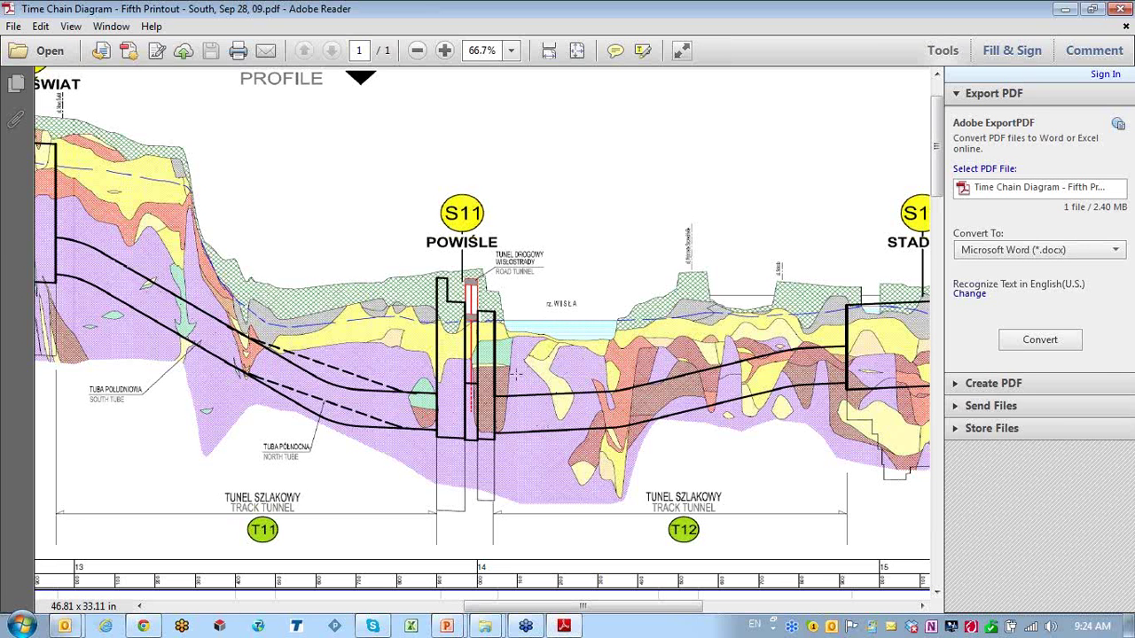
{"action": "left_click_drag", "start_coordinate": [562, 606], "coordinate": [769, 614]}
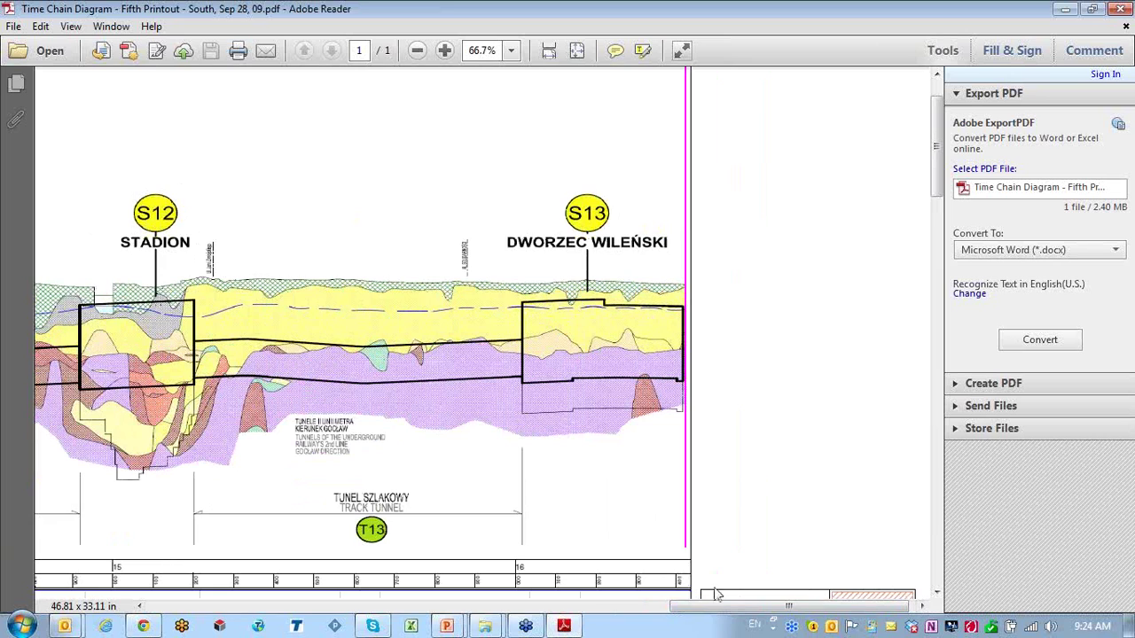
{"action": "left_click_drag", "start_coordinate": [752, 609], "coordinate": [106, 629]}
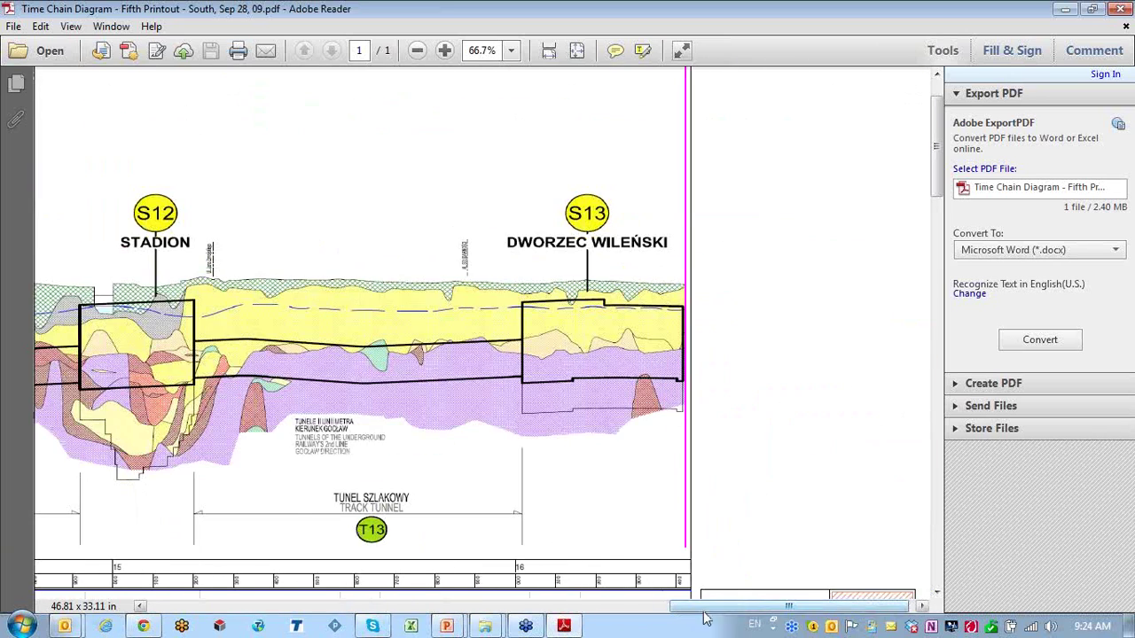
{"action": "left_click_drag", "start_coordinate": [701, 609], "coordinate": [180, 608]}
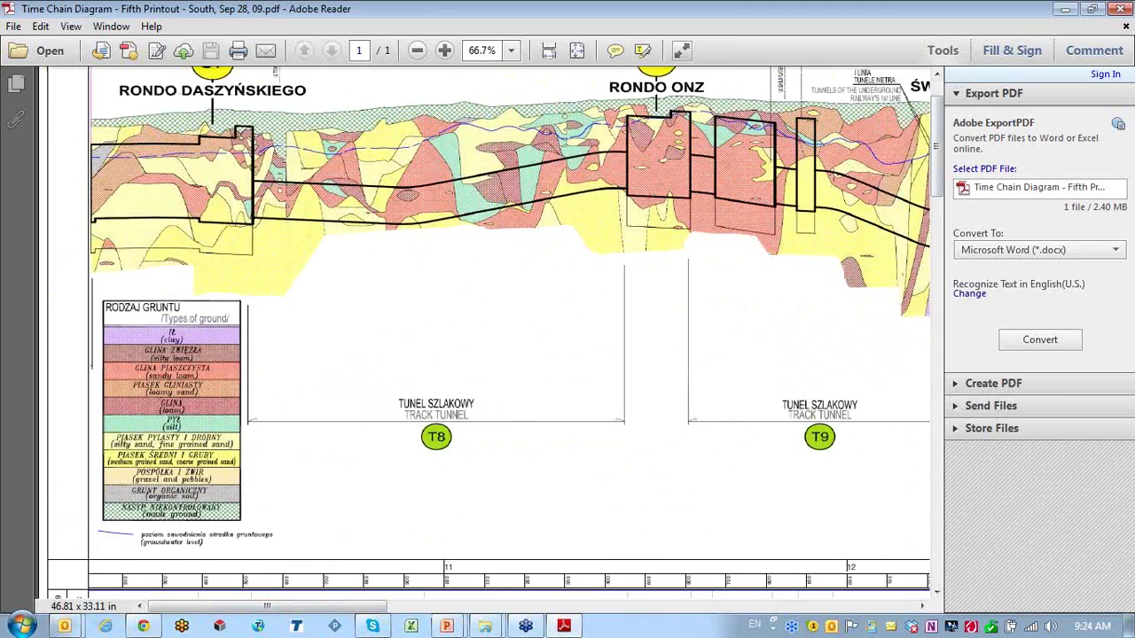
Examine the time-distance schedule under the profile, from the TBM excavation lines down to the installation works, and return to the overview
{"action": "left_click_drag", "start_coordinate": [940, 160], "coordinate": [967, 301]}
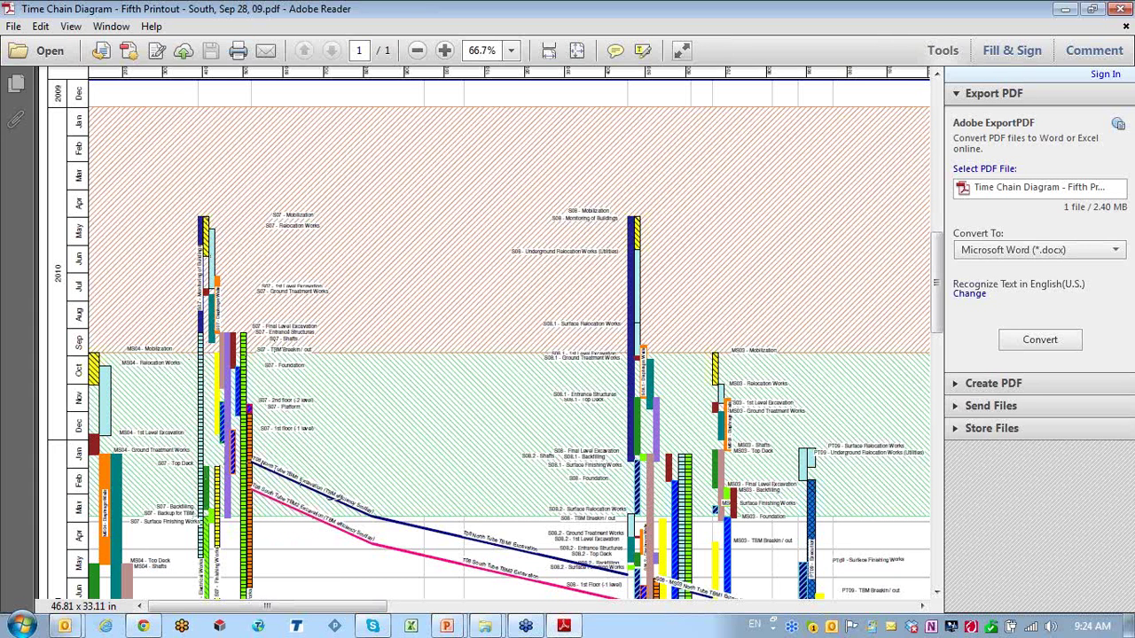
{"action": "left_click", "coordinate": [369, 516]}
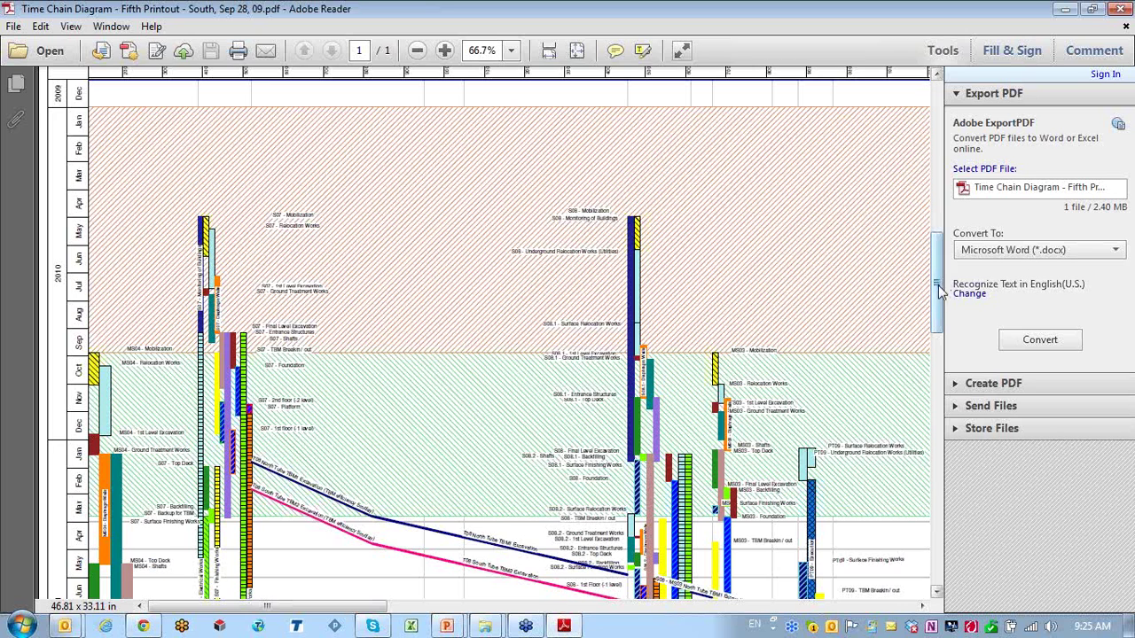
{"action": "left_click_drag", "start_coordinate": [940, 288], "coordinate": [942, 364]}
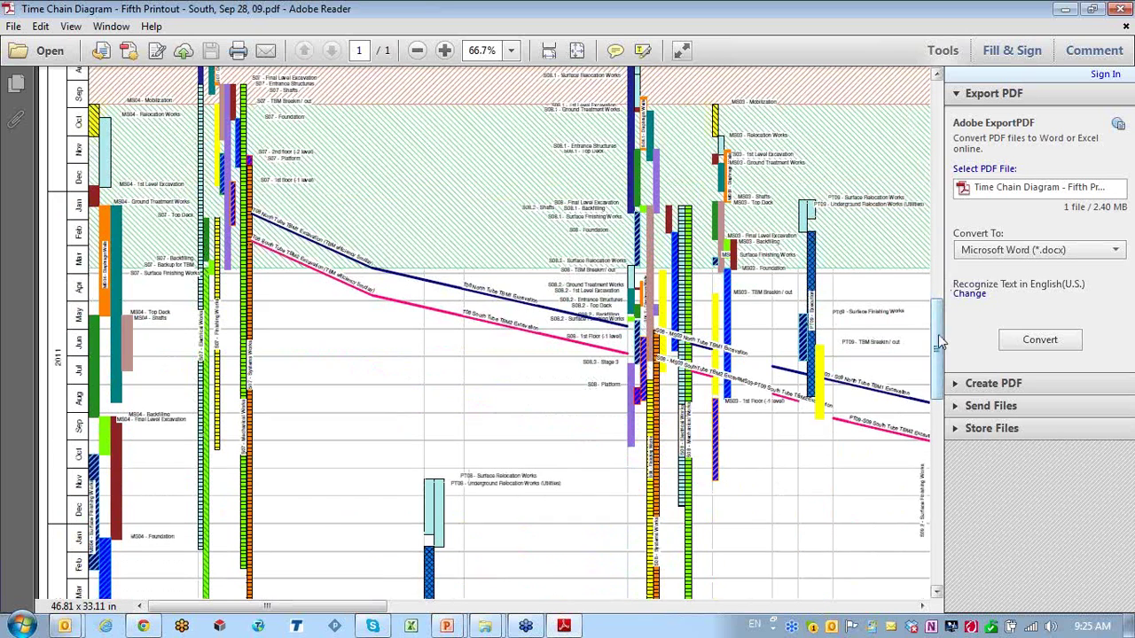
{"action": "left_click_drag", "start_coordinate": [942, 342], "coordinate": [944, 434]}
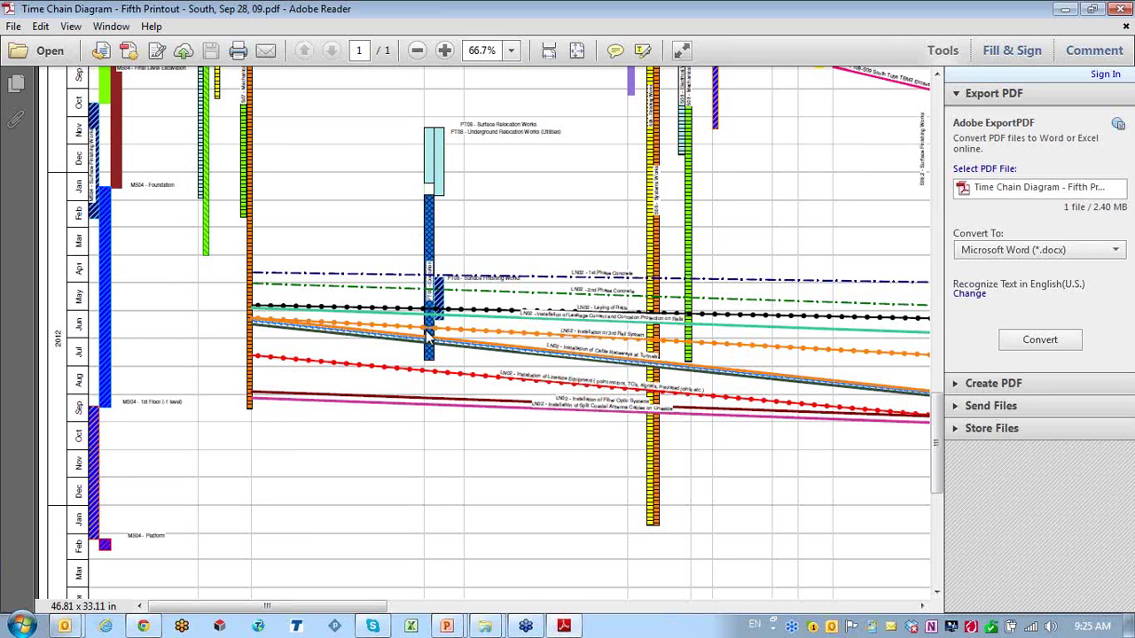
{"action": "left_click", "coordinate": [419, 51]}
{"action": "left_click", "coordinate": [419, 52]}
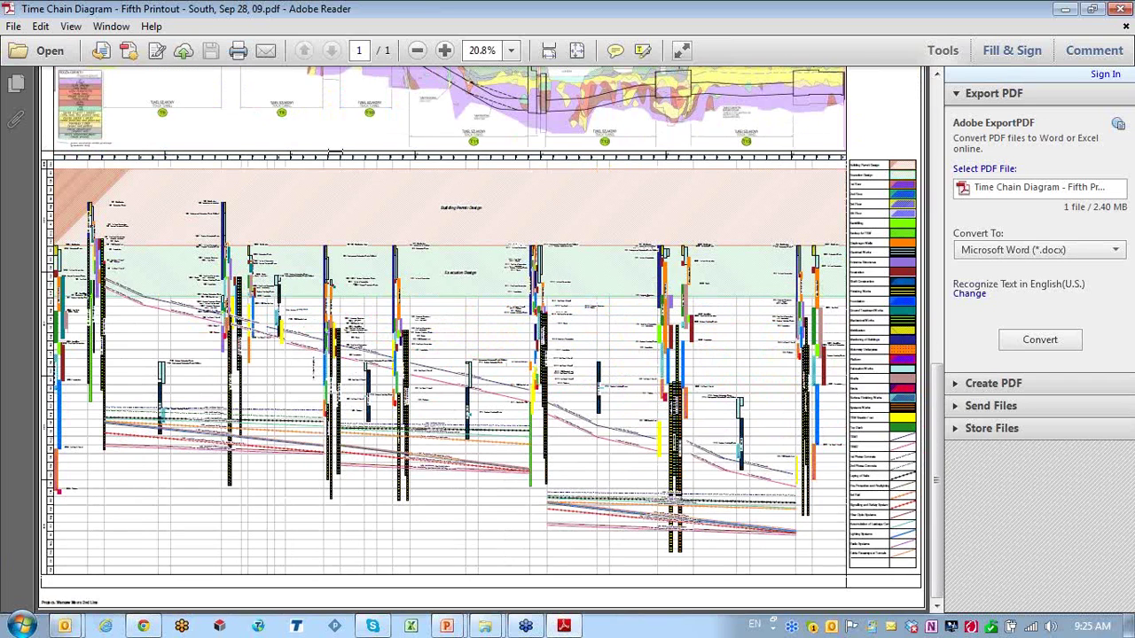
Leave the PDF, switch to the TEMPLATES folder and open the project file 003_SoilClasification in TILOS
{"action": "left_click", "coordinate": [1065, 11]}
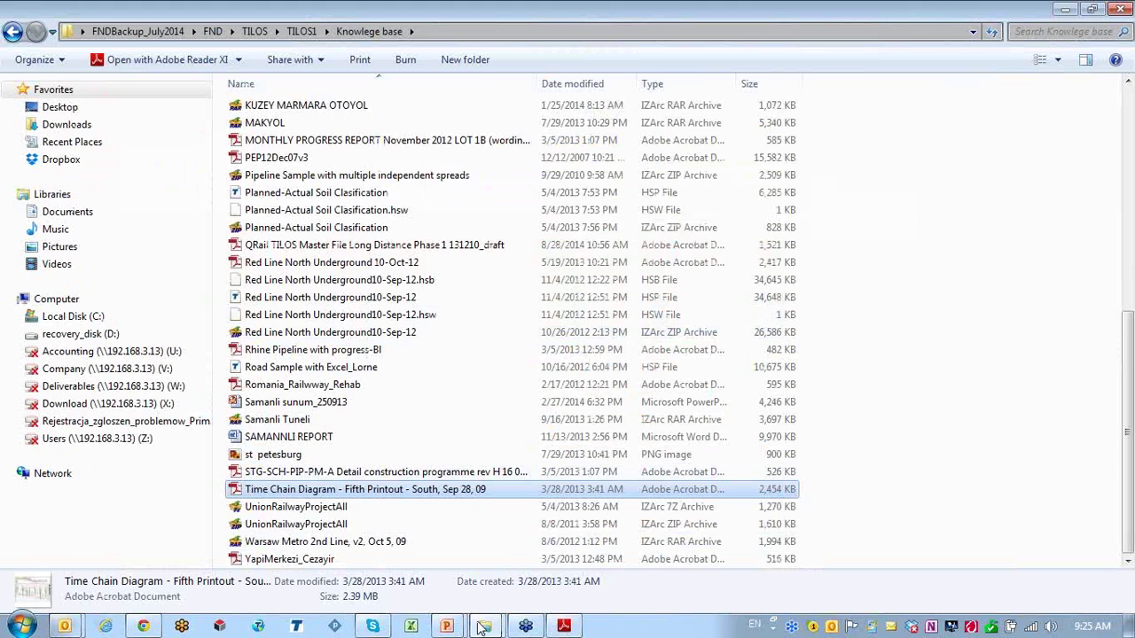
{"action": "mouse_move", "coordinate": [486, 628]}
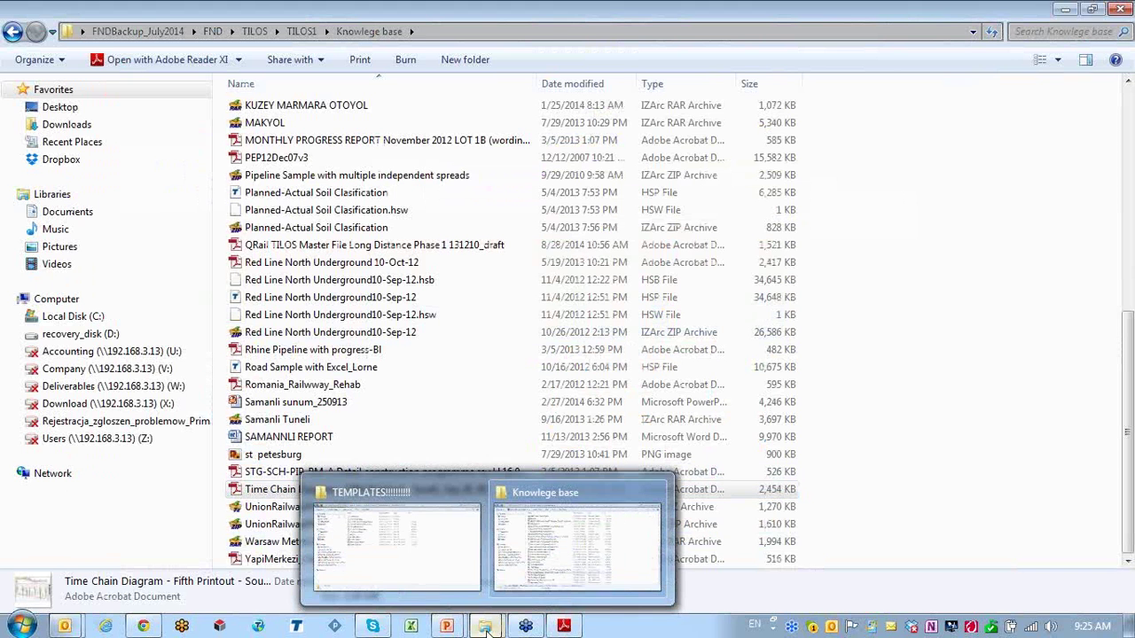
{"action": "left_click", "coordinate": [435, 575]}
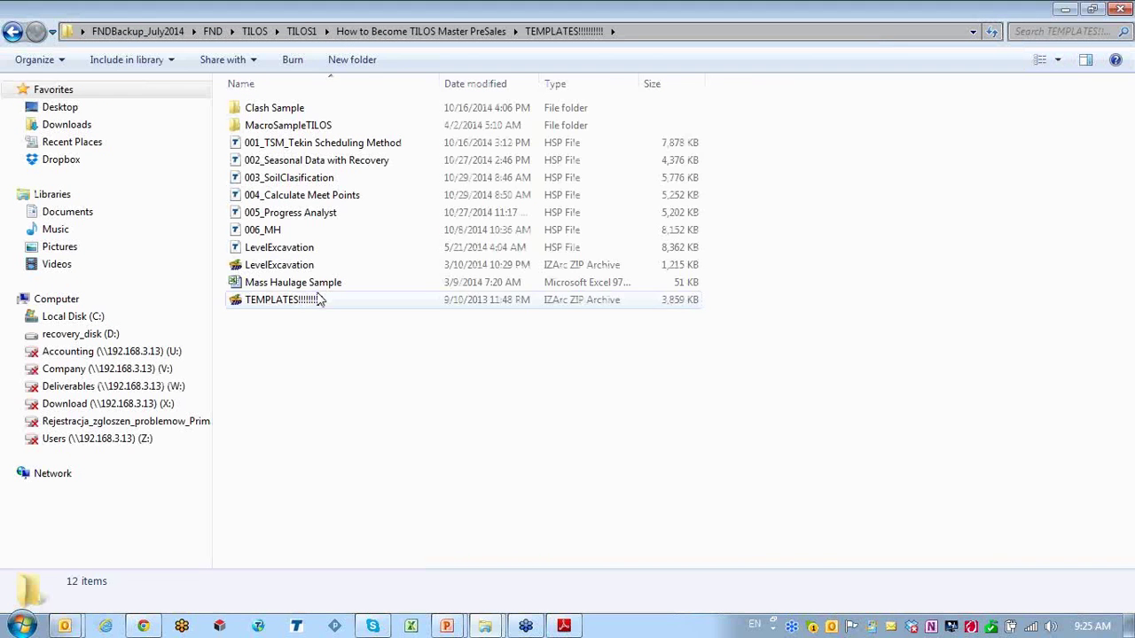
{"action": "left_click", "coordinate": [286, 184]}
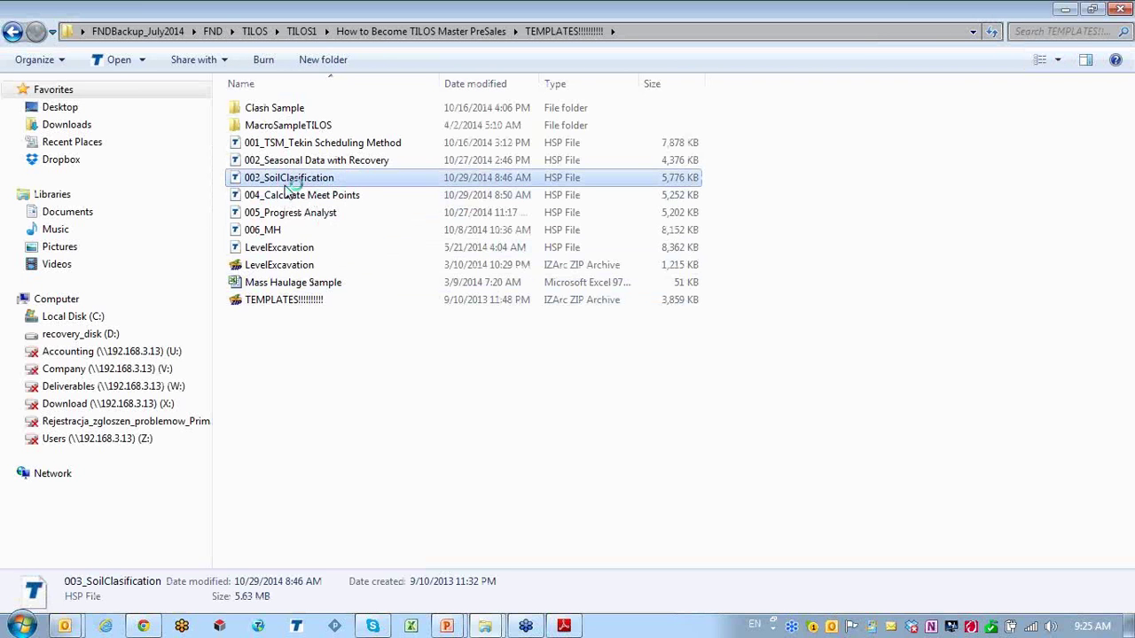
{"action": "double_click", "coordinate": [284, 182]}
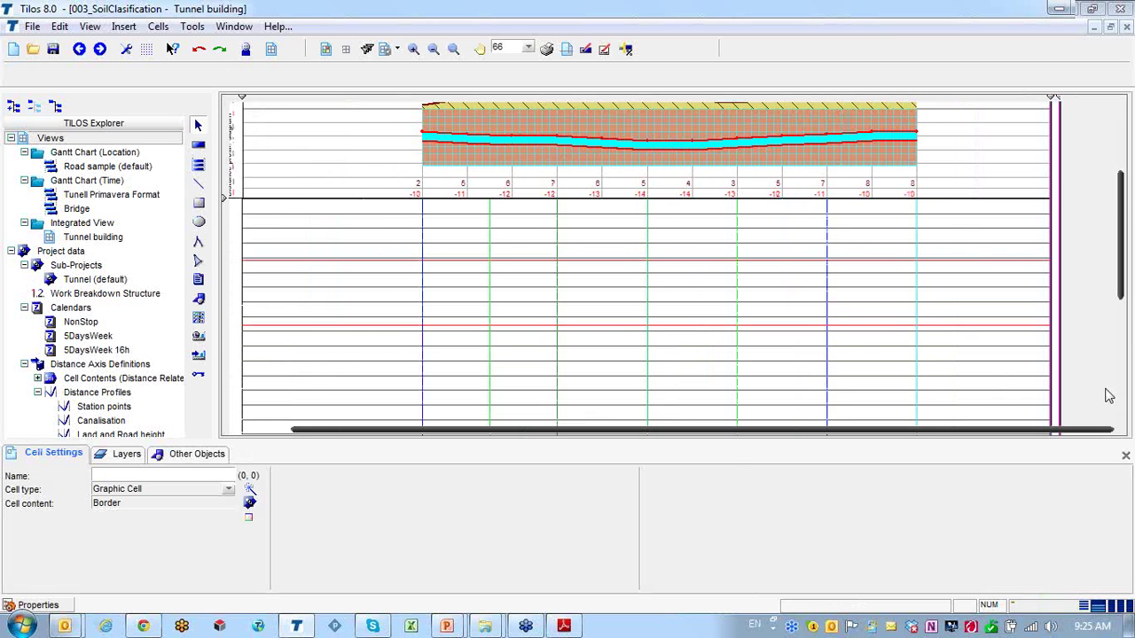
Hide the cell properties and examine the 550 m TBM tunnel drawing with its soil layers and tunnel elevation profile
{"action": "left_click", "coordinate": [1127, 455]}
{"action": "left_click_drag", "start_coordinate": [1125, 424], "coordinate": [1119, 306]}
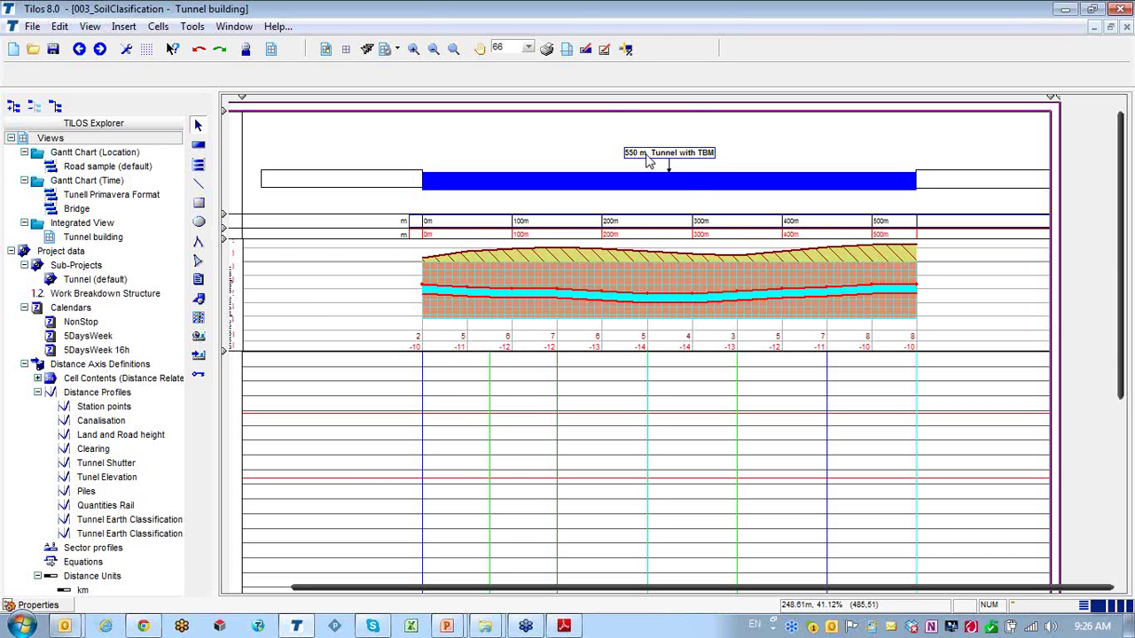
{"action": "left_click", "coordinate": [647, 158]}
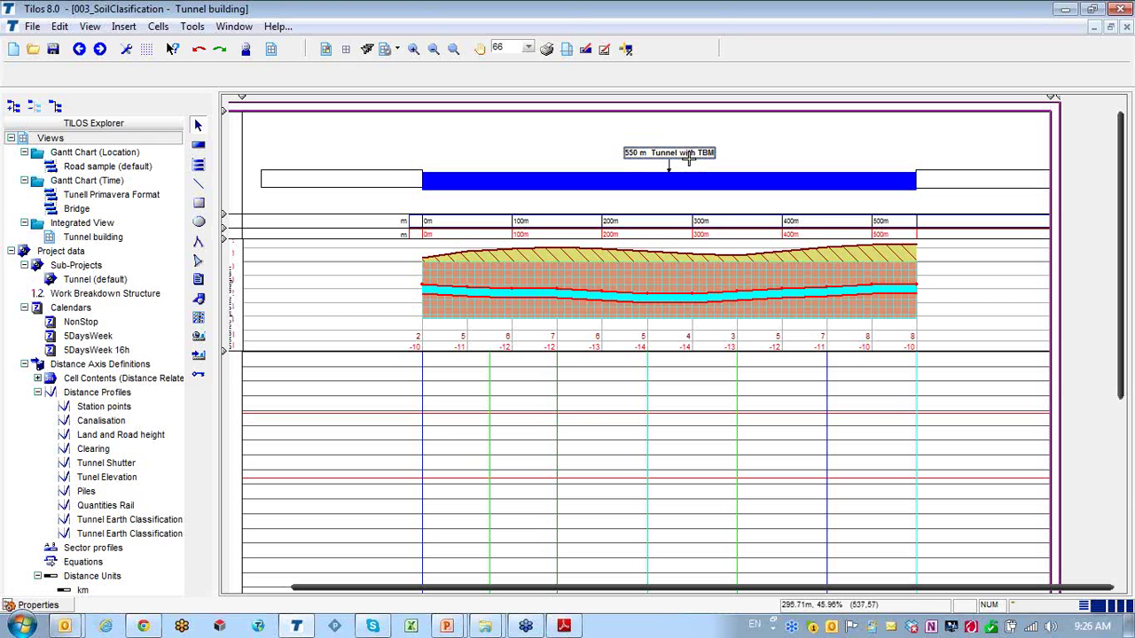
{"action": "left_click", "coordinate": [774, 160]}
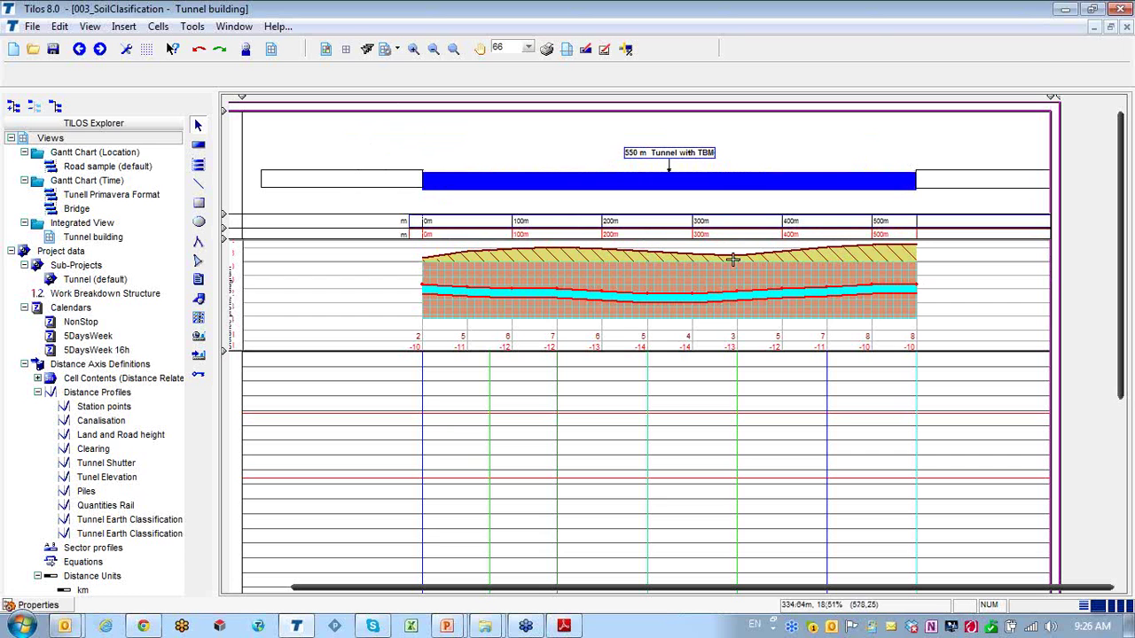
{"action": "left_click", "coordinate": [428, 291]}
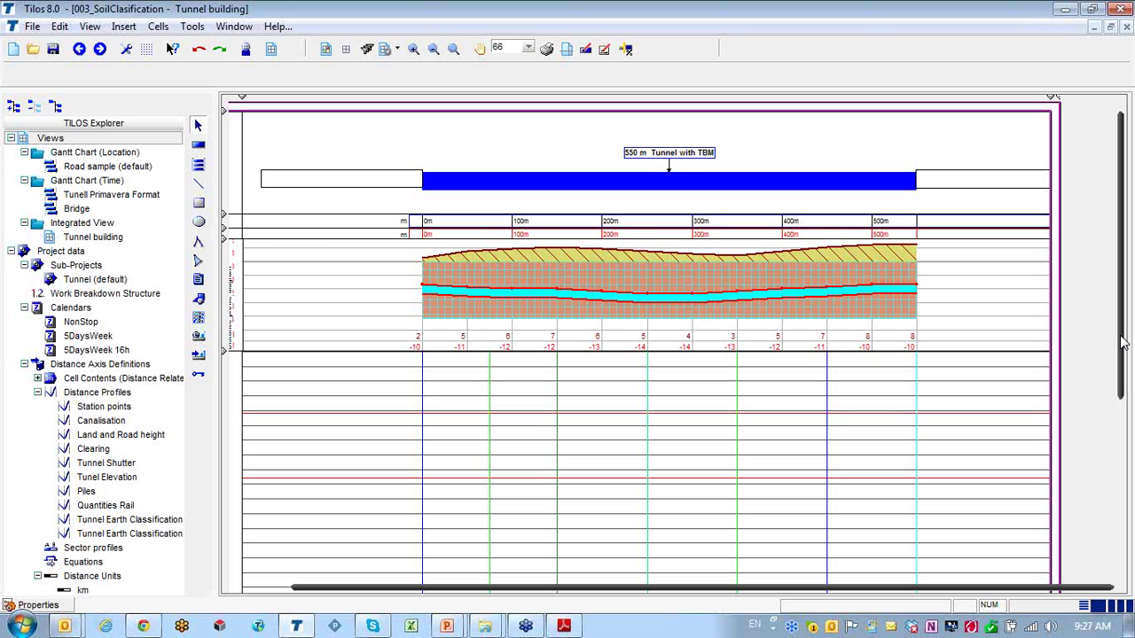
{"action": "key", "text": "ctrl+s"}
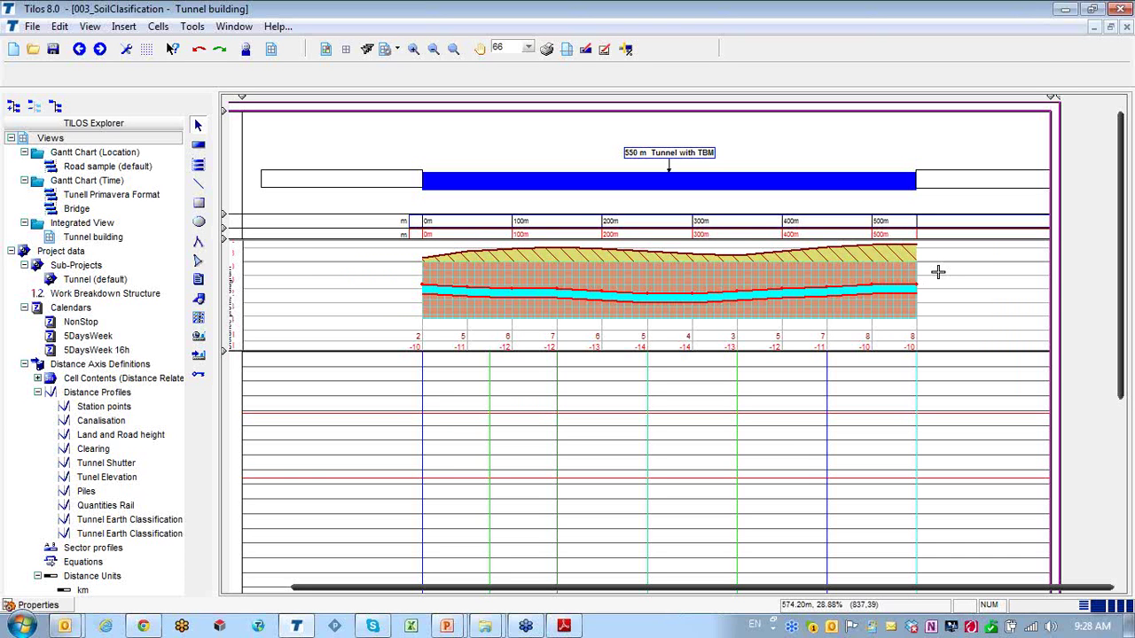
{"action": "key", "text": "ctrl+s"}
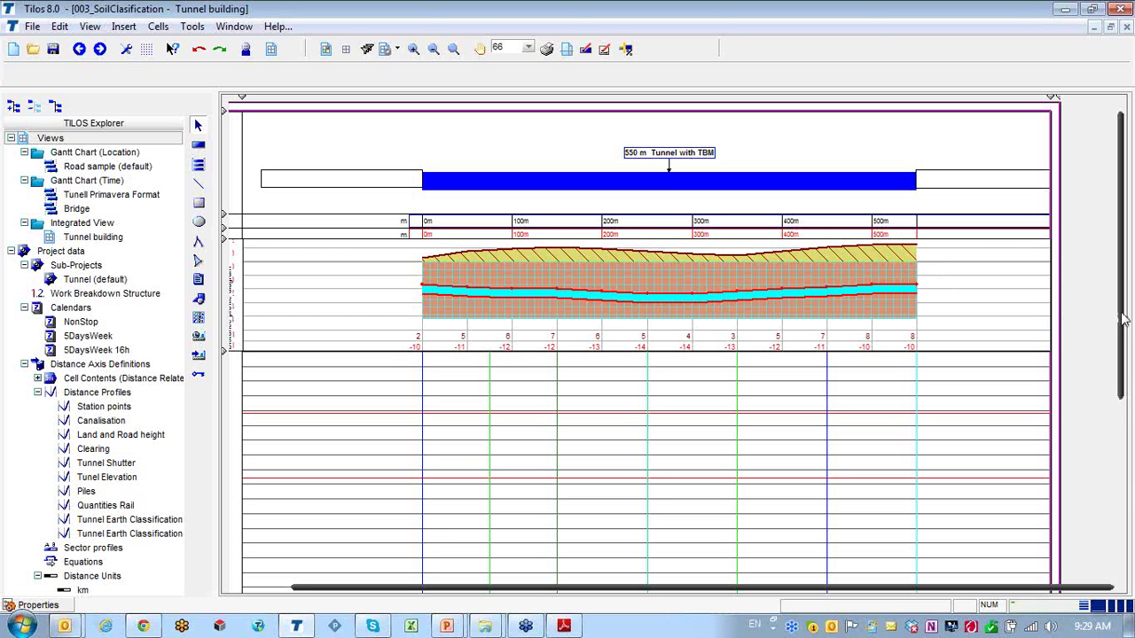
Draw a task with the TBM template along the tunnel from 0 to 550 m, starting 8/10/2009 and ending about 10/12/2009
{"action": "scroll", "coordinate": [1123, 321], "scroll_direction": "down", "scroll_amount": 1}
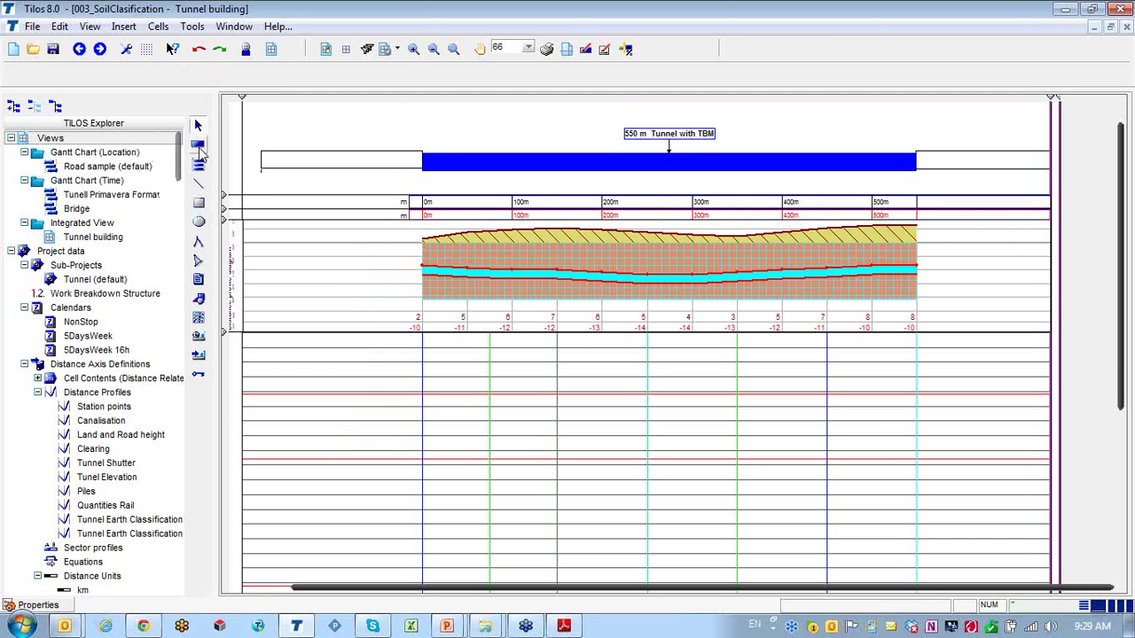
{"action": "left_click", "coordinate": [199, 147]}
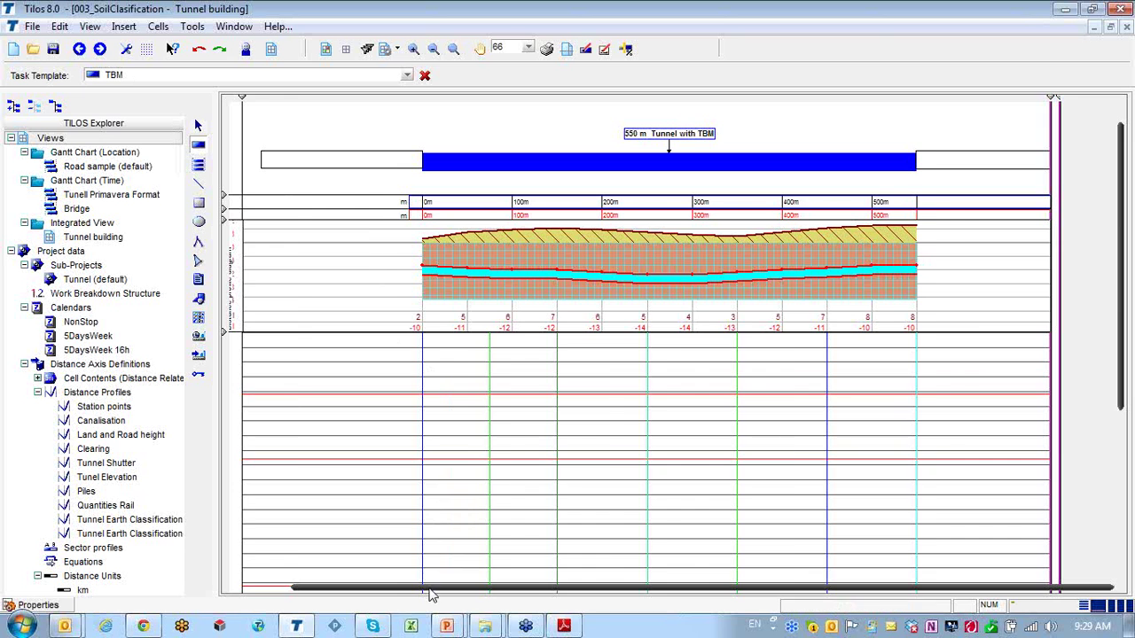
{"action": "left_click_drag", "start_coordinate": [430, 589], "coordinate": [372, 586]}
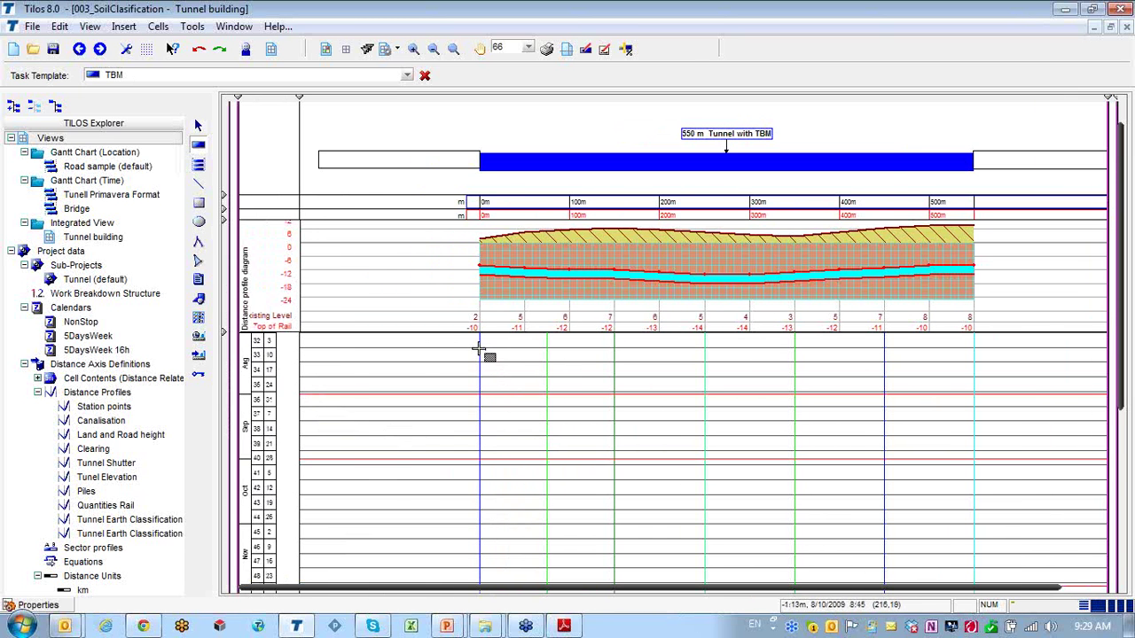
{"action": "mouse_move", "coordinate": [479, 351]}
{"action": "left_mouse_down"}
{"action": "mouse_move", "coordinate": [523, 358]}
{"action": "mouse_move", "coordinate": [568, 416]}
{"action": "mouse_move", "coordinate": [641, 476]}
{"action": "mouse_move", "coordinate": [884, 565]}
{"action": "mouse_move", "coordinate": [922, 571]}
{"action": "mouse_move", "coordinate": [976, 448]}
{"action": "left_mouse_up"}
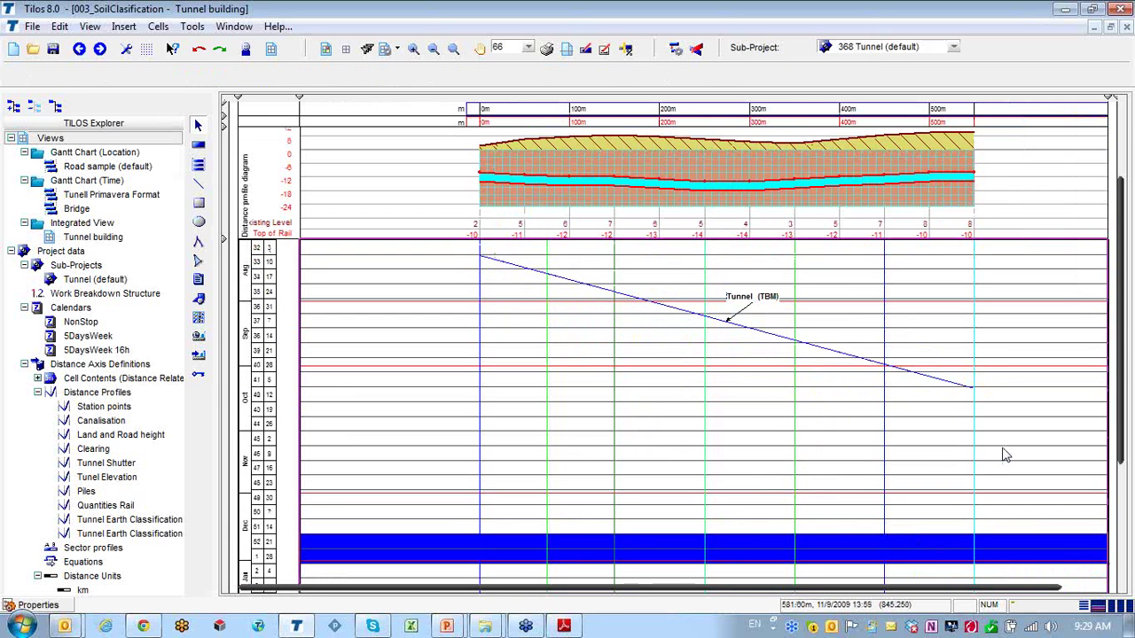
Select the Tunnel (TBM) task, check its start and end against the calendar scale and tunnel profile, and save the project
{"action": "left_click", "coordinate": [485, 258]}
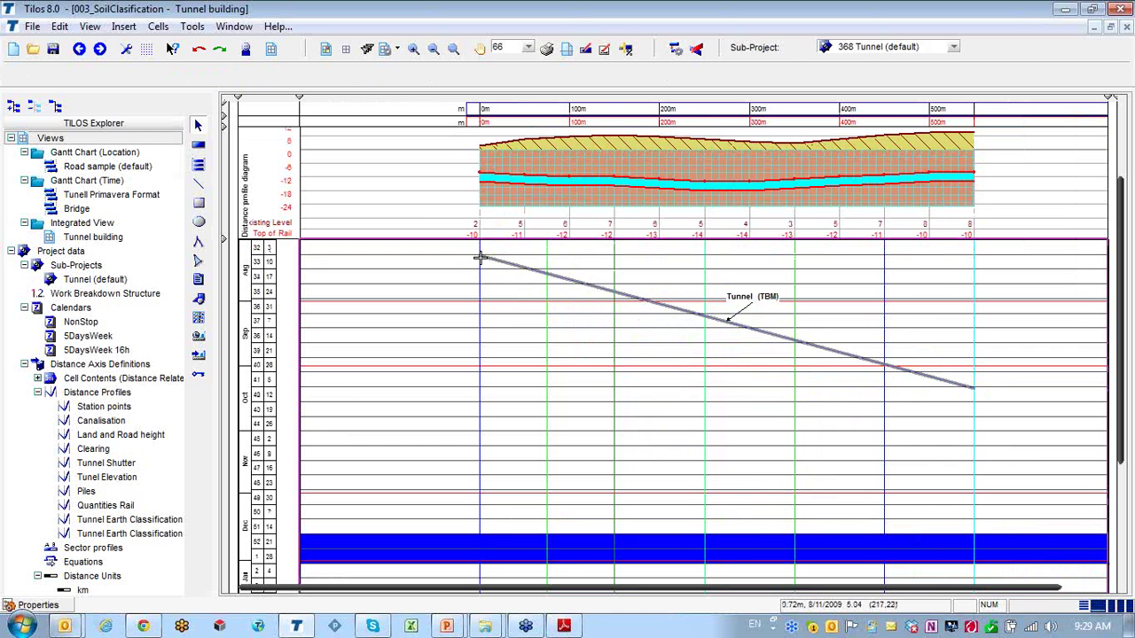
{"action": "left_click", "coordinate": [479, 258]}
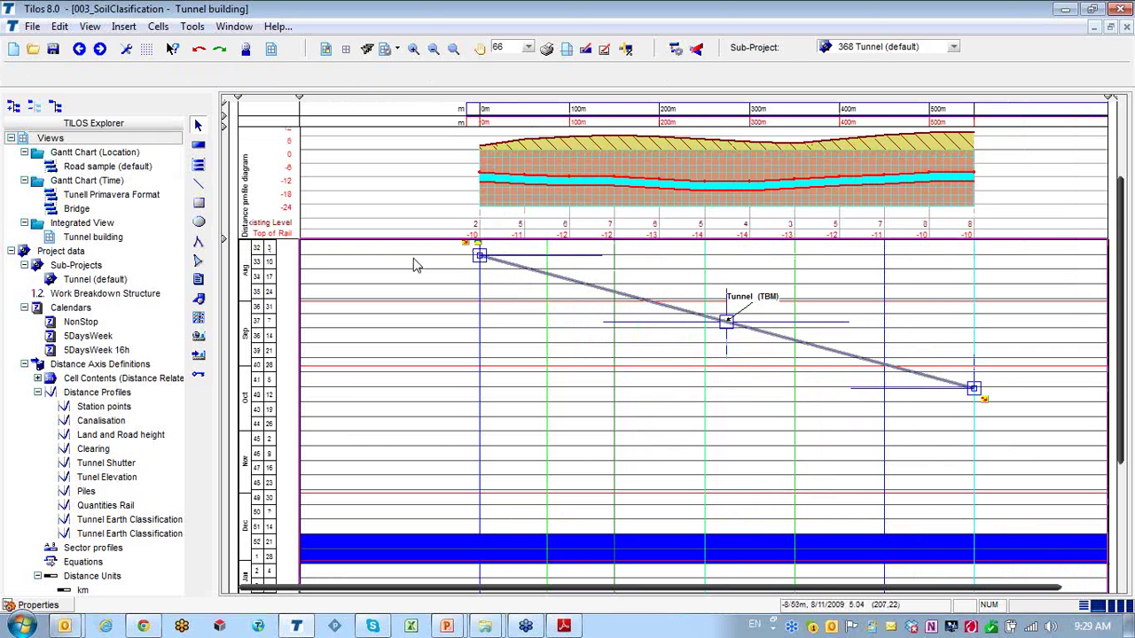
{"action": "left_click", "coordinate": [264, 260]}
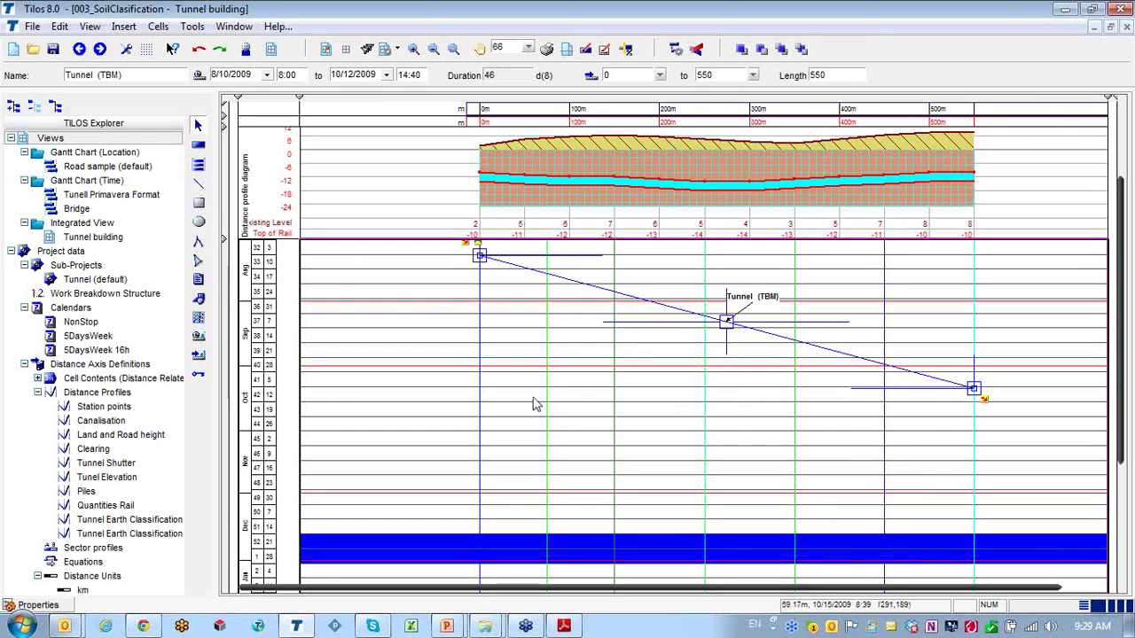
{"action": "left_click", "coordinate": [251, 400]}
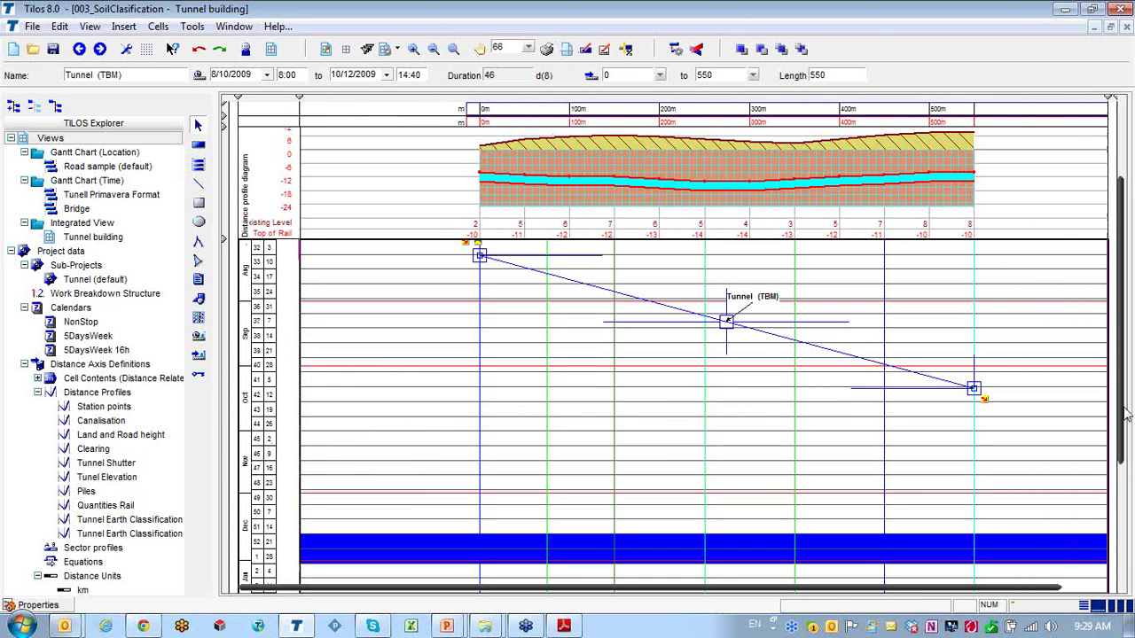
{"action": "left_click_drag", "start_coordinate": [1122, 425], "coordinate": [1121, 365]}
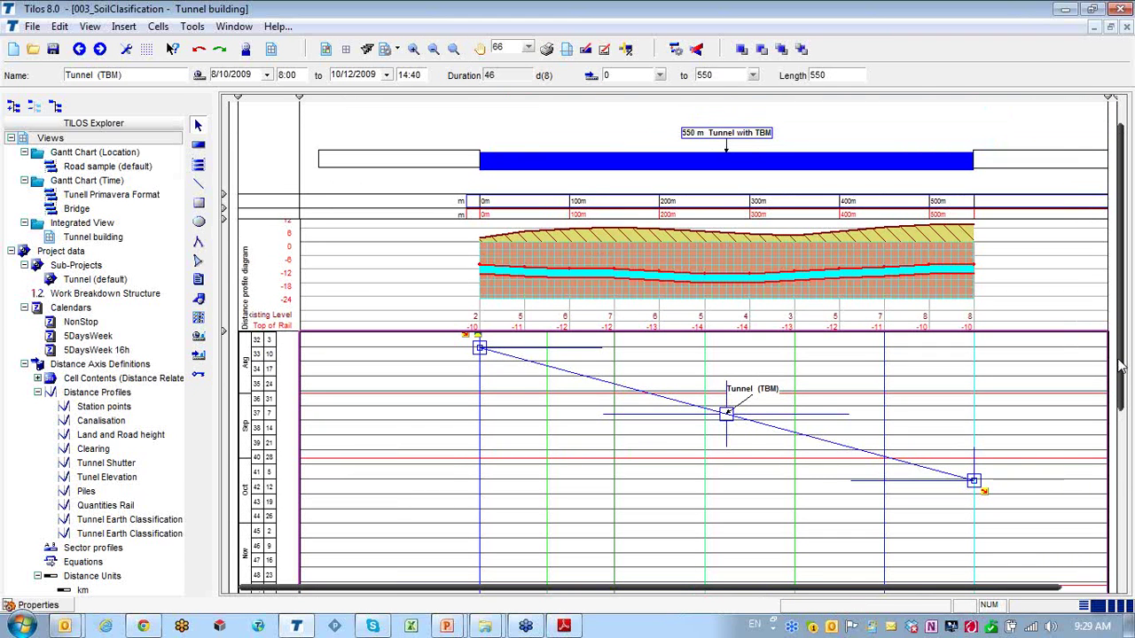
{"action": "key", "text": "ctrl+s"}
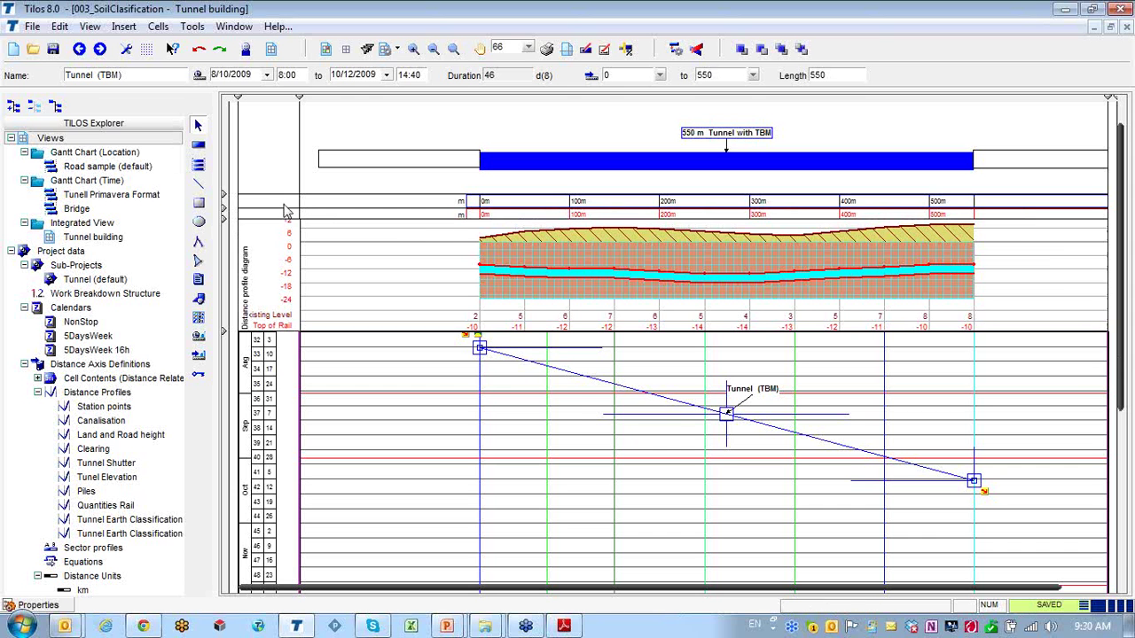
Enlarge the band between the two distance scales to reveal the Planned Soil classification and Distance rows
{"action": "left_click_drag", "start_coordinate": [223, 206], "coordinate": [228, 234]}
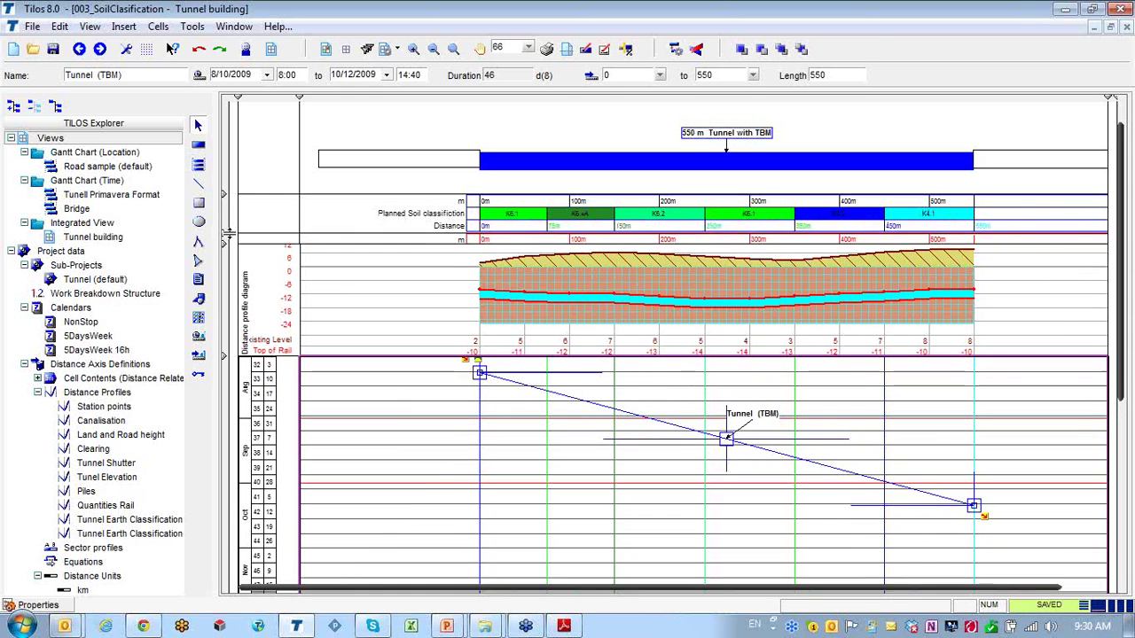
{"action": "left_click", "coordinate": [423, 222]}
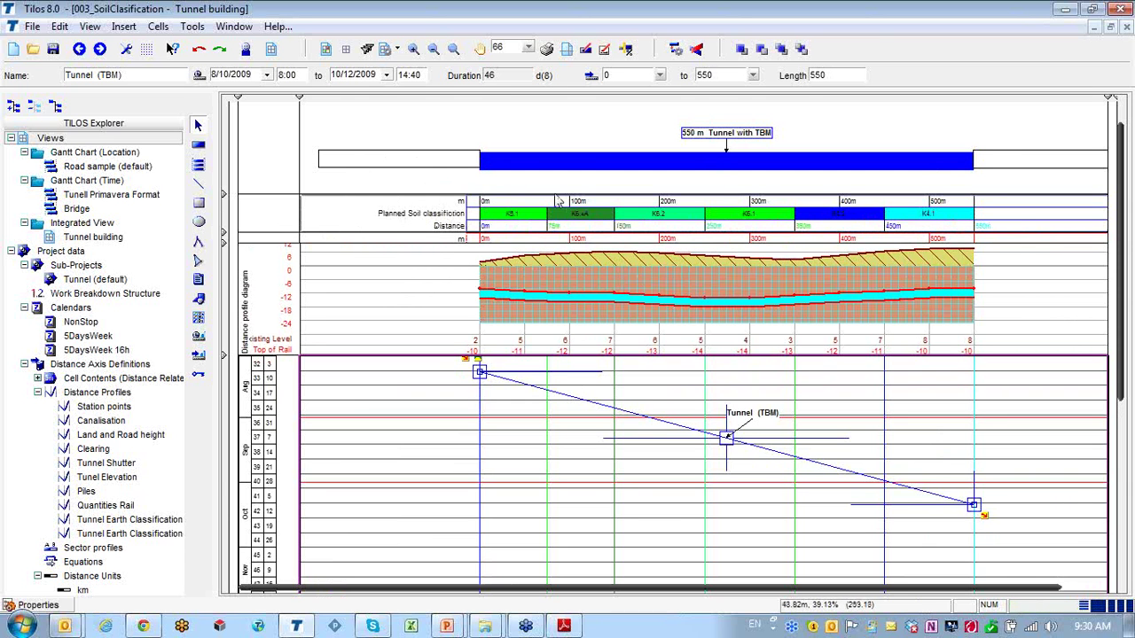
Examine the planned soil classification sections and their start distances above the tunnel profile and the TBM task's starting point
{"action": "left_click", "coordinate": [414, 49]}
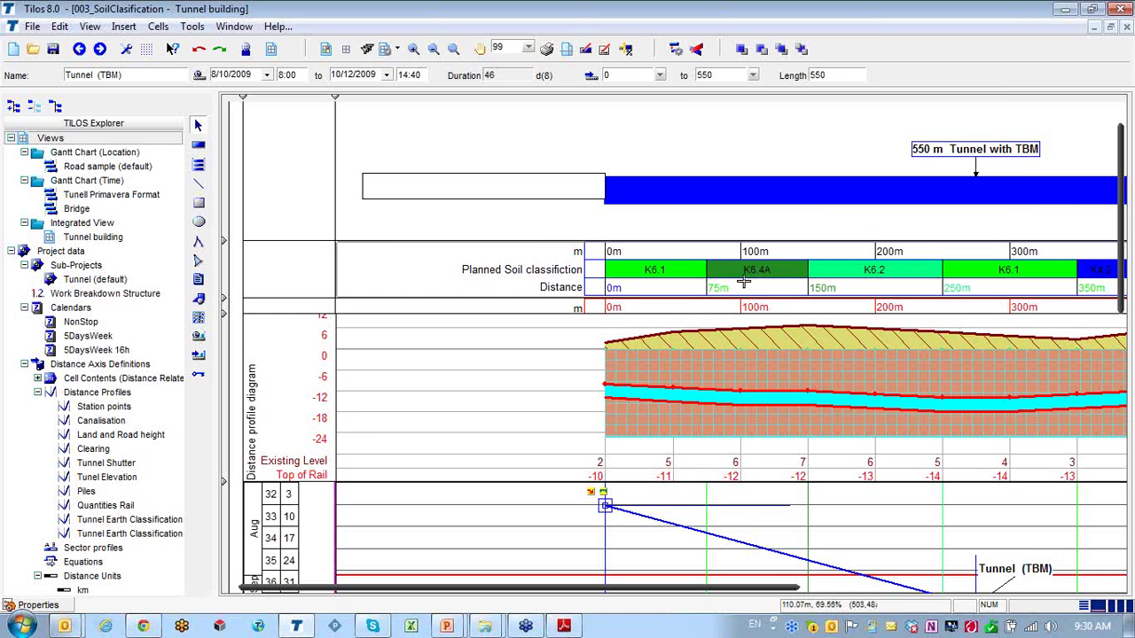
{"action": "left_click", "coordinate": [675, 277]}
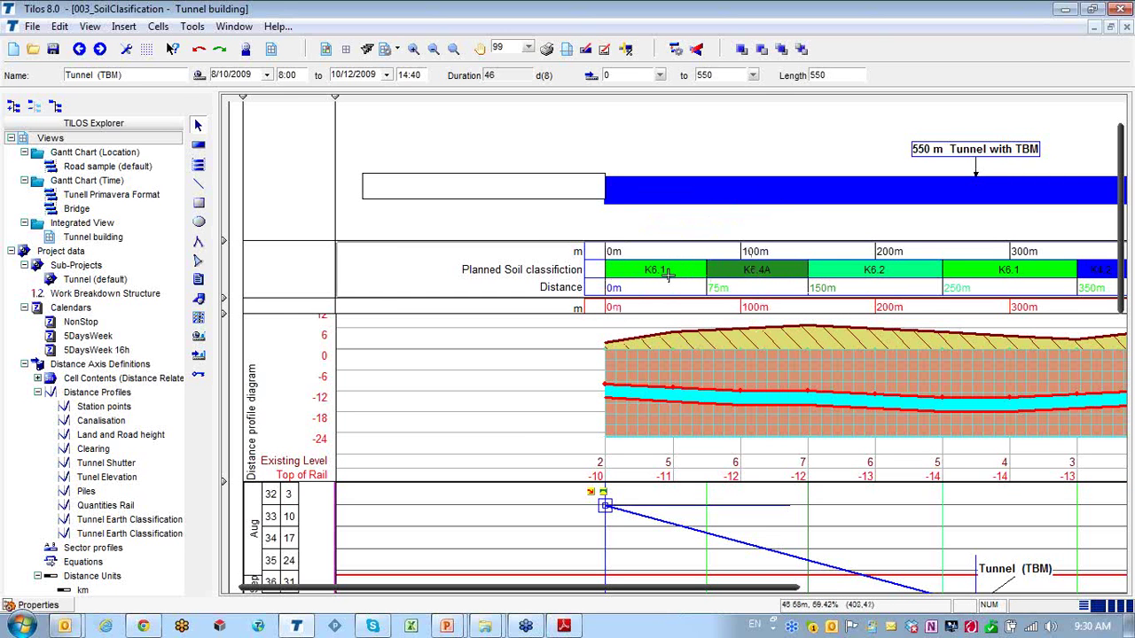
{"action": "left_click", "coordinate": [621, 512]}
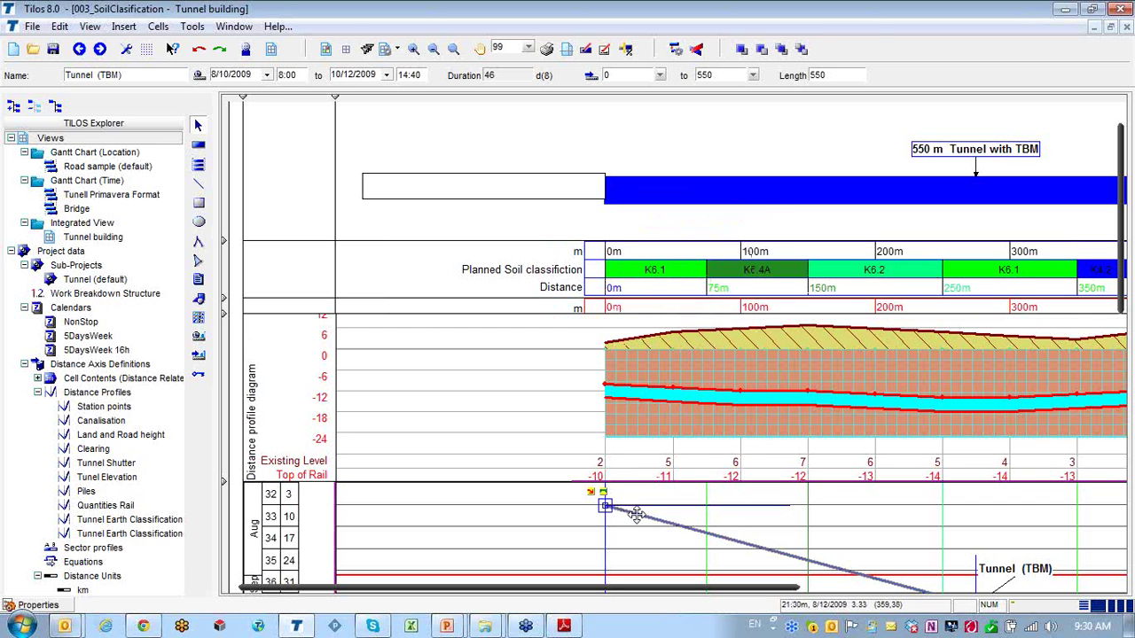
{"action": "left_click", "coordinate": [726, 282]}
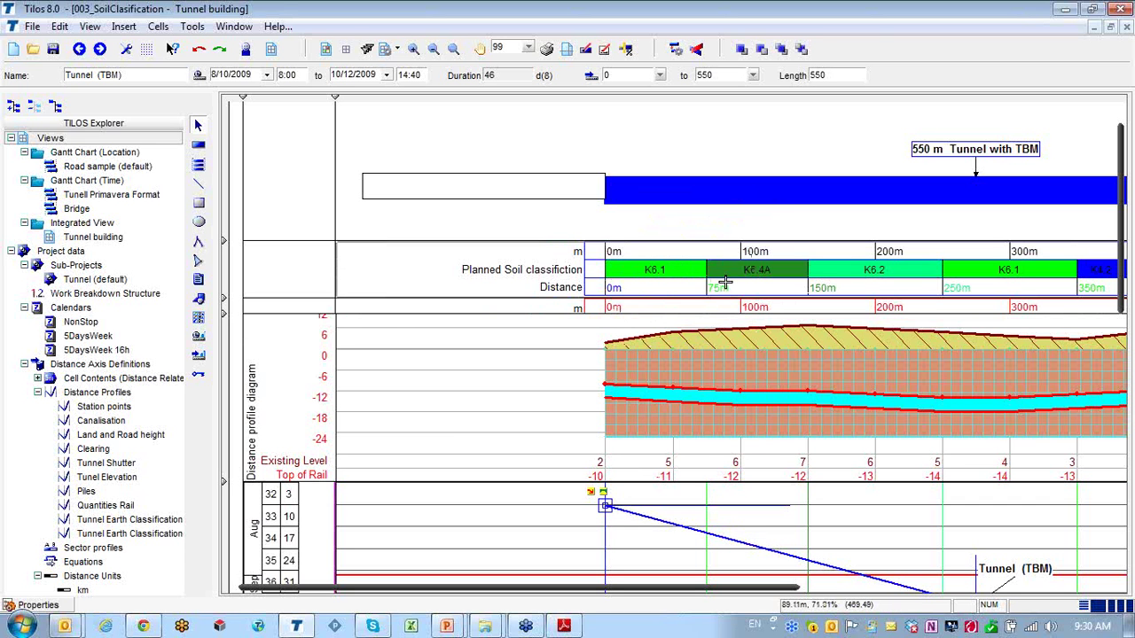
{"action": "left_click", "coordinate": [653, 270]}
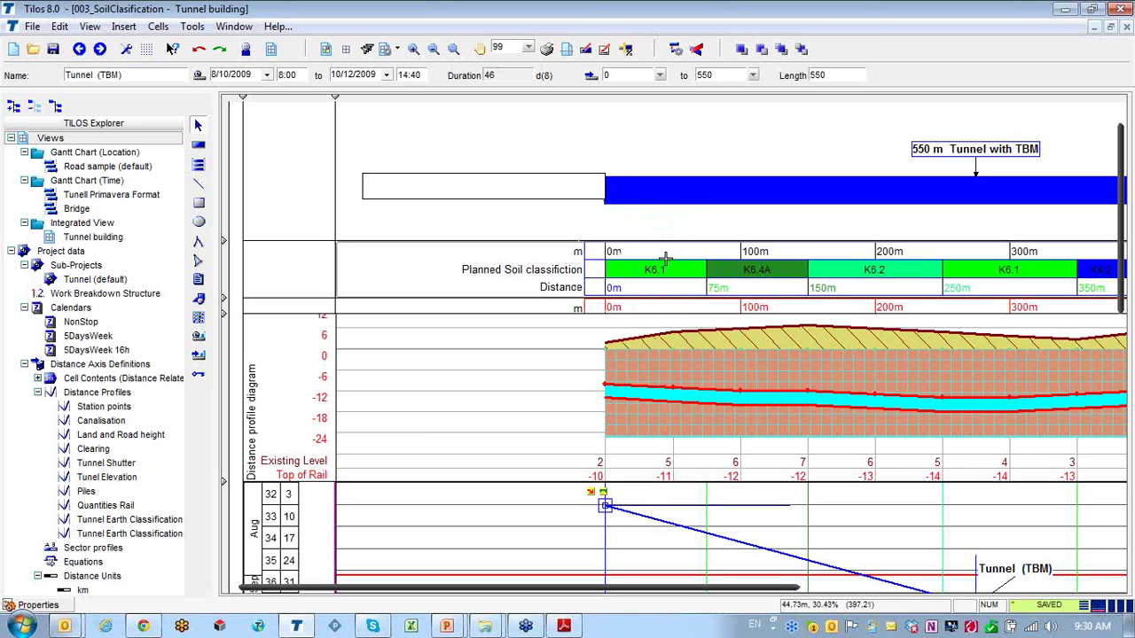
{"action": "left_click", "coordinate": [755, 275]}
{"action": "left_click", "coordinate": [756, 275]}
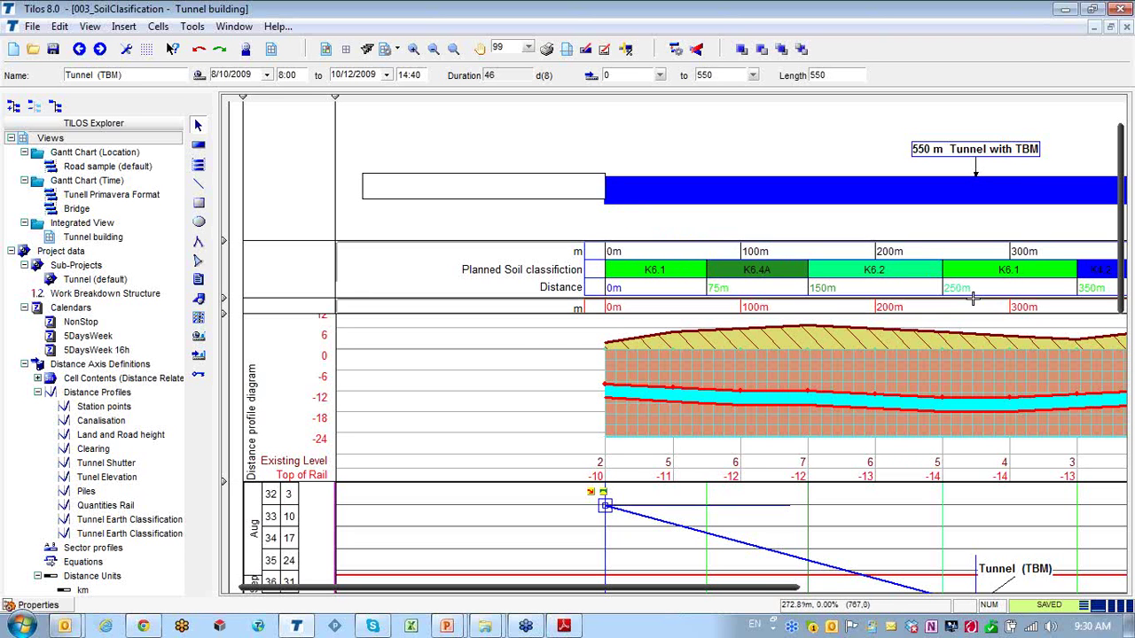
{"action": "left_click", "coordinate": [434, 49]}
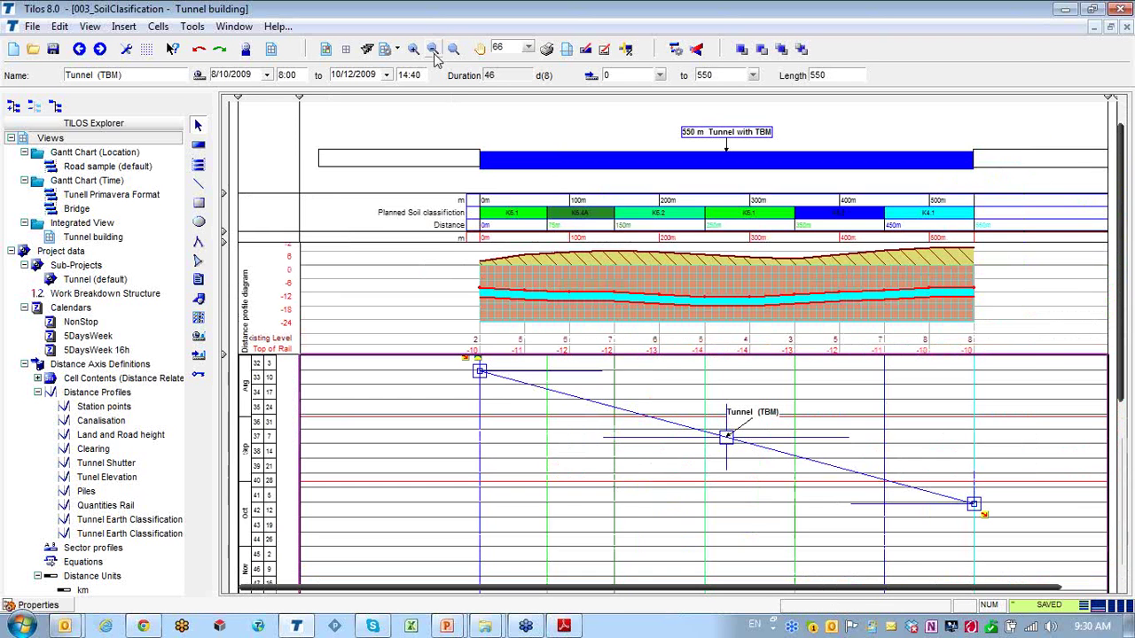
Draw a task with the TBM_Planed Soil Classification template from 0 to about 90 m, starting 8/10/2009
{"action": "left_click", "coordinate": [197, 147]}
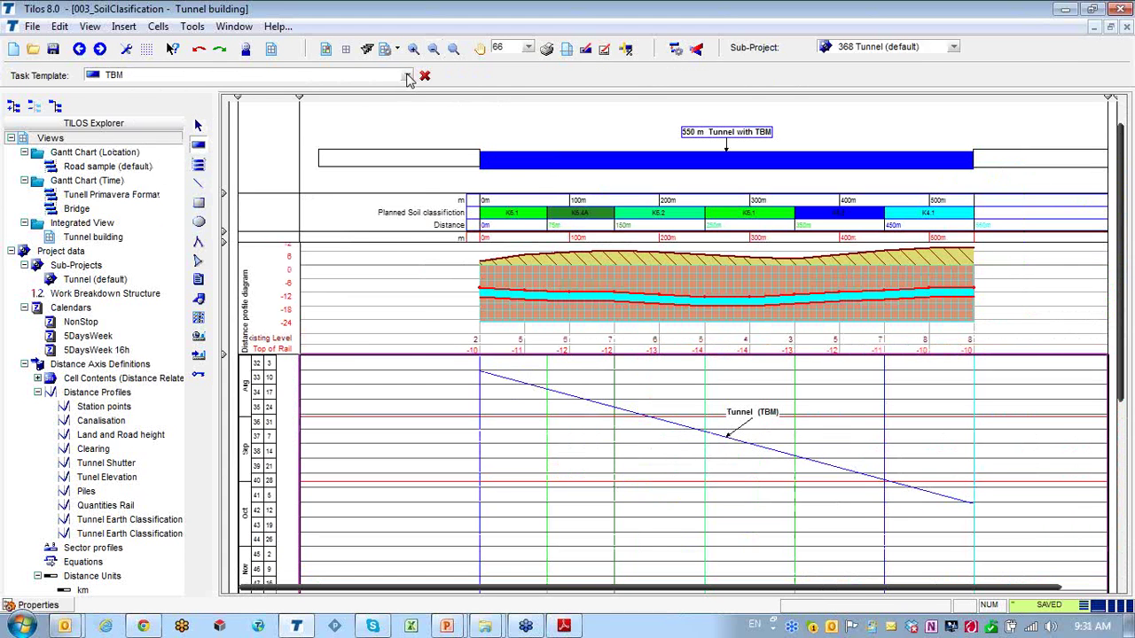
{"action": "left_click", "coordinate": [406, 75]}
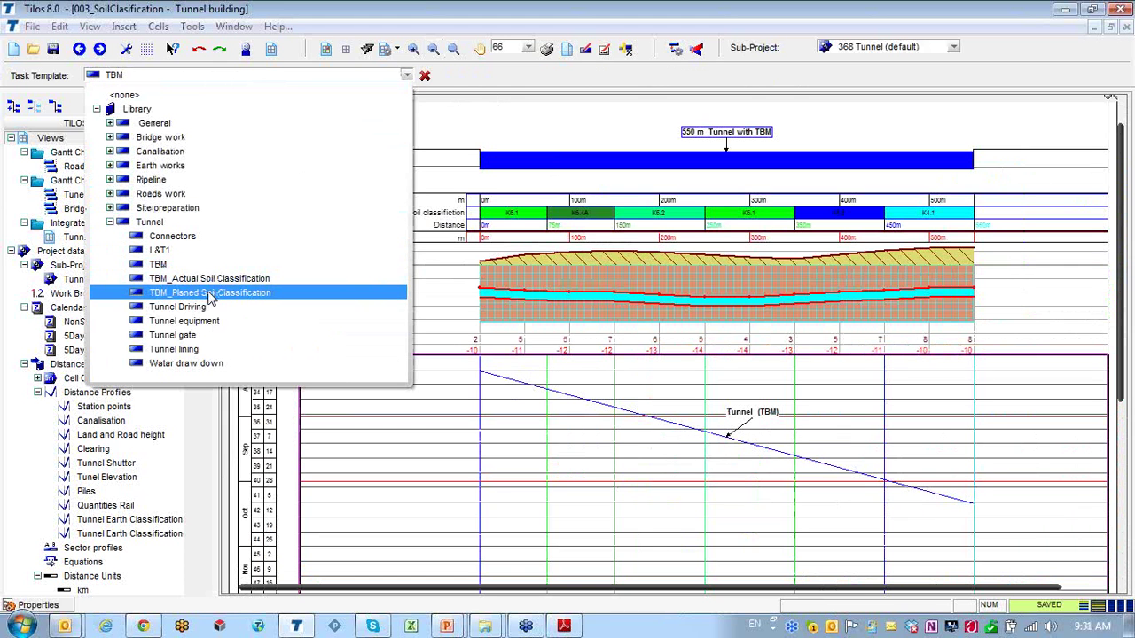
{"action": "left_click", "coordinate": [209, 293]}
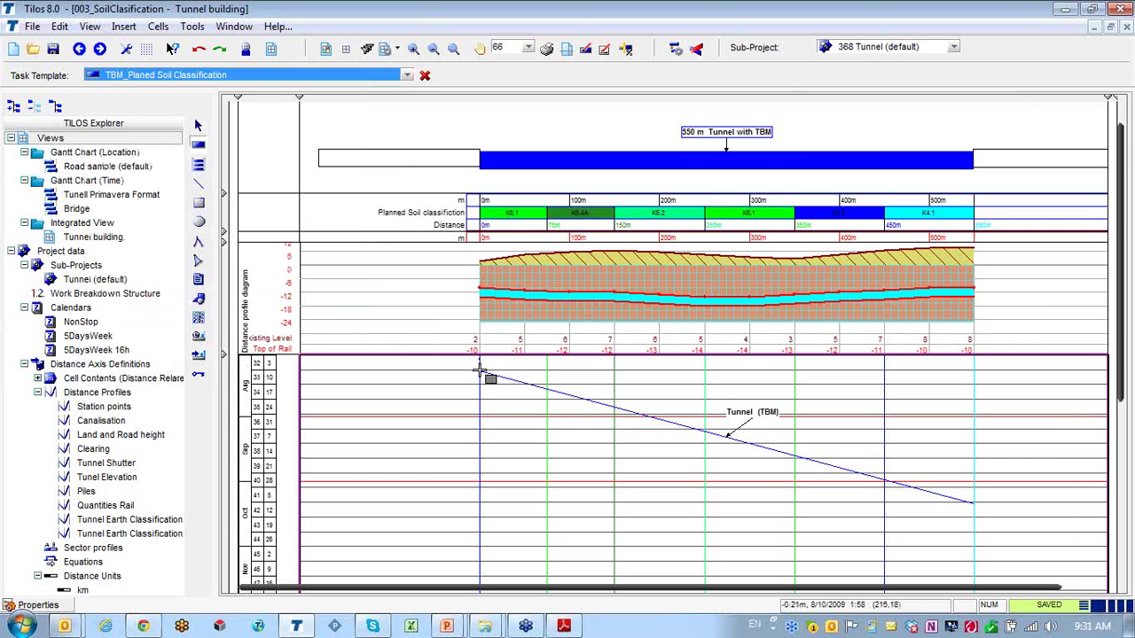
{"action": "mouse_move", "coordinate": [479, 371]}
{"action": "left_mouse_down"}
{"action": "mouse_move", "coordinate": [573, 394]}
{"action": "mouse_move", "coordinate": [560, 383]}
{"action": "left_mouse_up"}
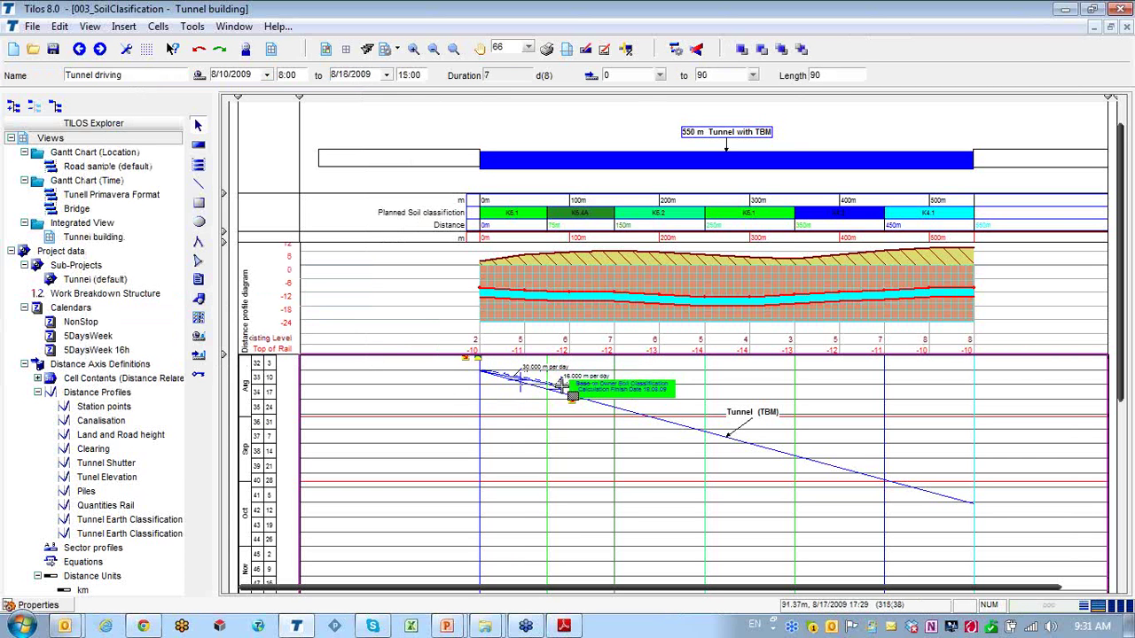
Shorten the Tunnel driving task to end at 75 m and move its finish-date label away from the task line
{"action": "left_click", "coordinate": [413, 50]}
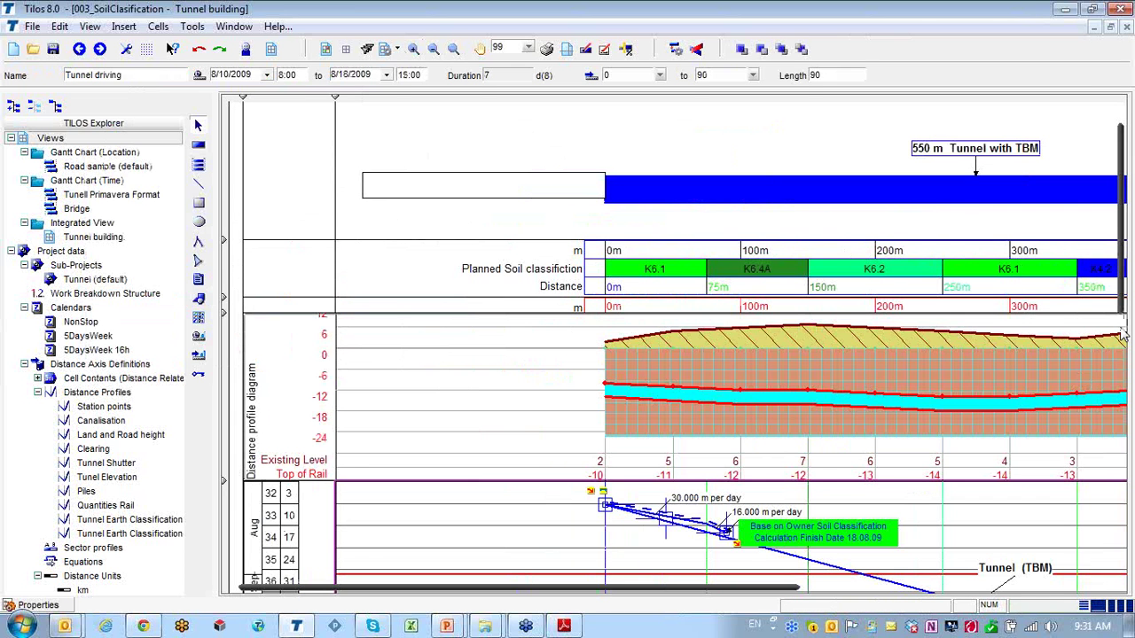
{"action": "scroll", "coordinate": [975, 373], "scroll_direction": "down", "scroll_amount": 5}
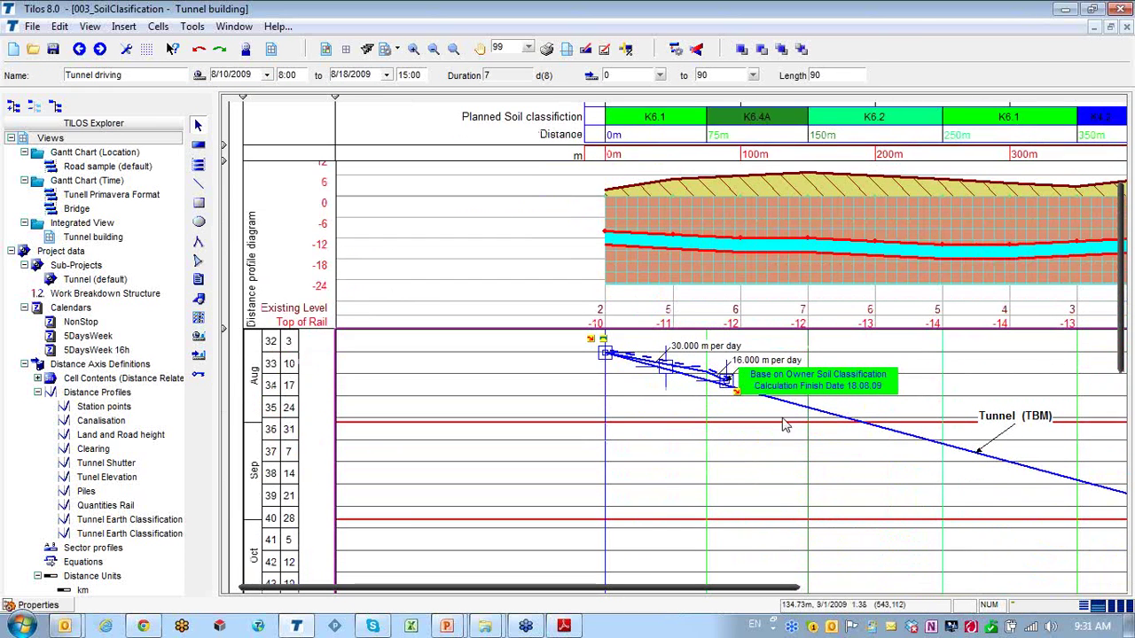
{"action": "left_click_drag", "start_coordinate": [729, 381], "coordinate": [710, 366]}
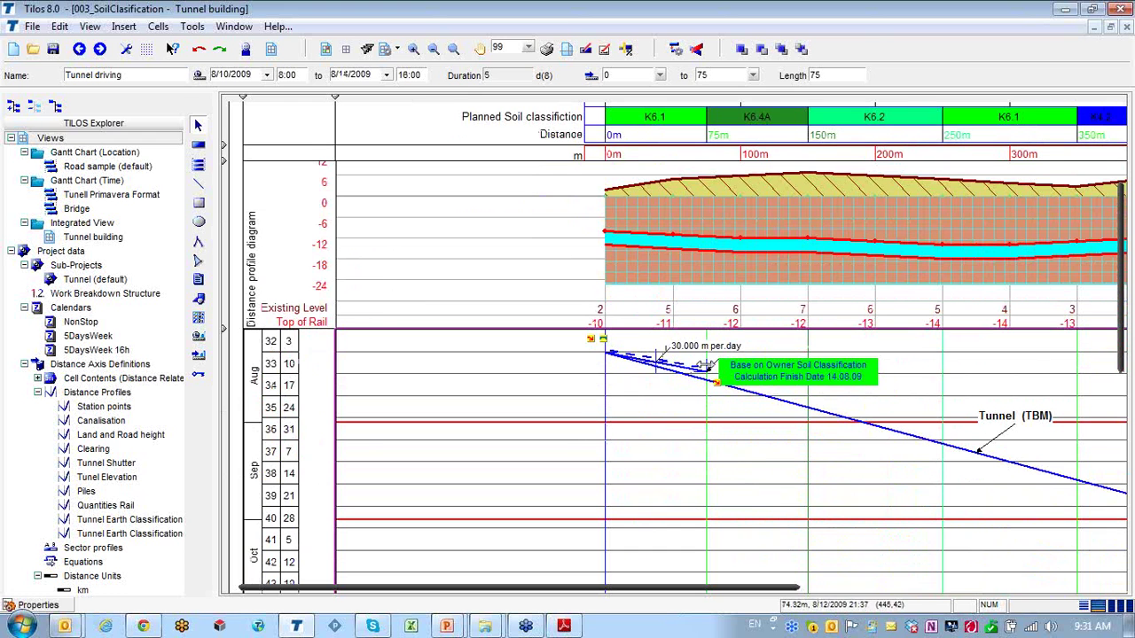
{"action": "left_click", "coordinate": [749, 454]}
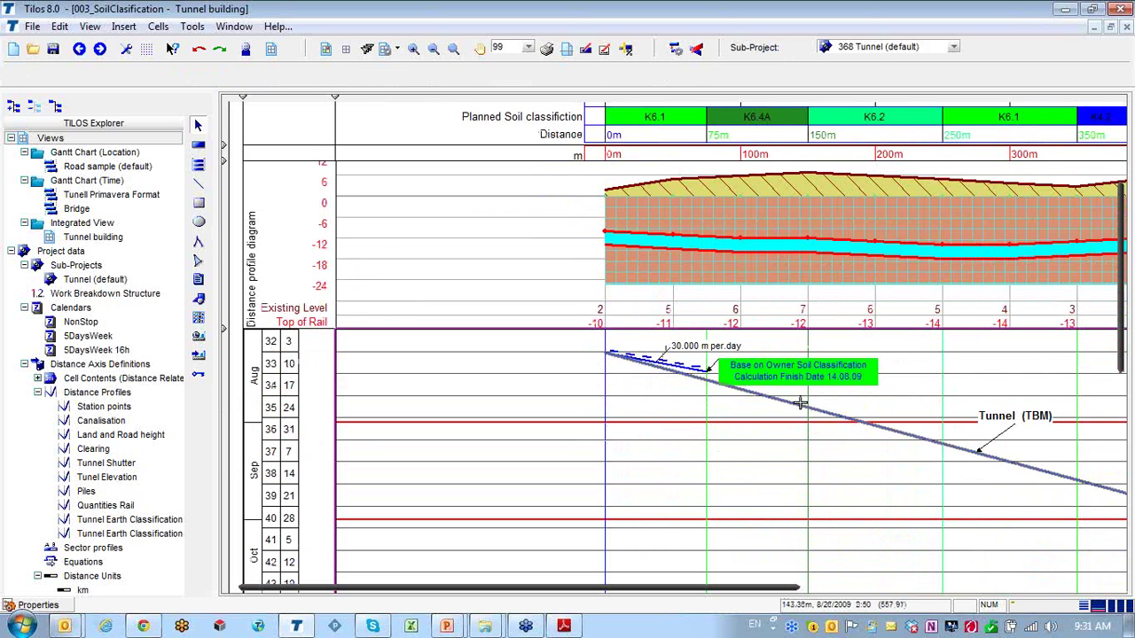
{"action": "left_click", "coordinate": [800, 372]}
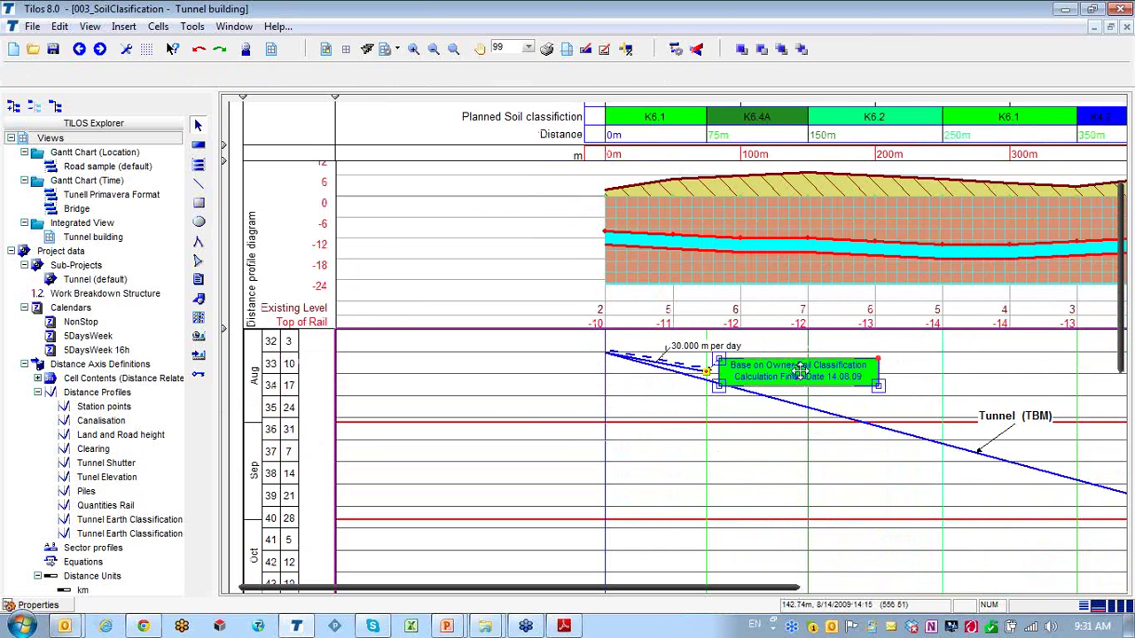
{"action": "left_click_drag", "start_coordinate": [800, 372], "coordinate": [886, 357]}
{"action": "left_click", "coordinate": [666, 449]}
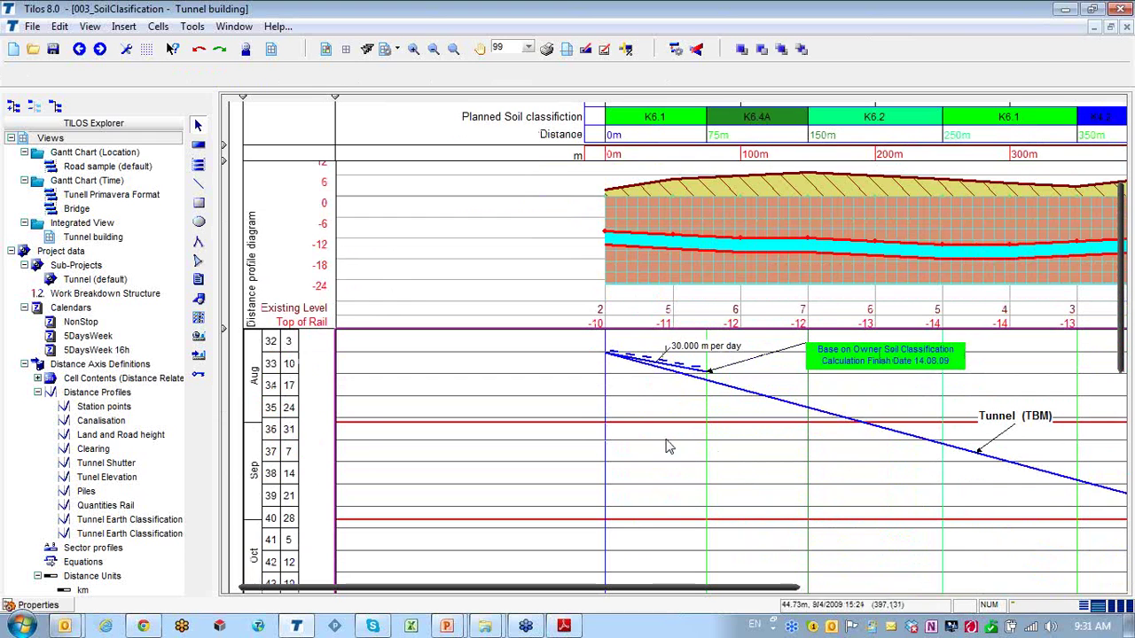
Check the Tunnel driving task against the calendar and soil sections, and extend its end to 150 m, where K6.4A ends
{"action": "left_click", "coordinate": [647, 386]}
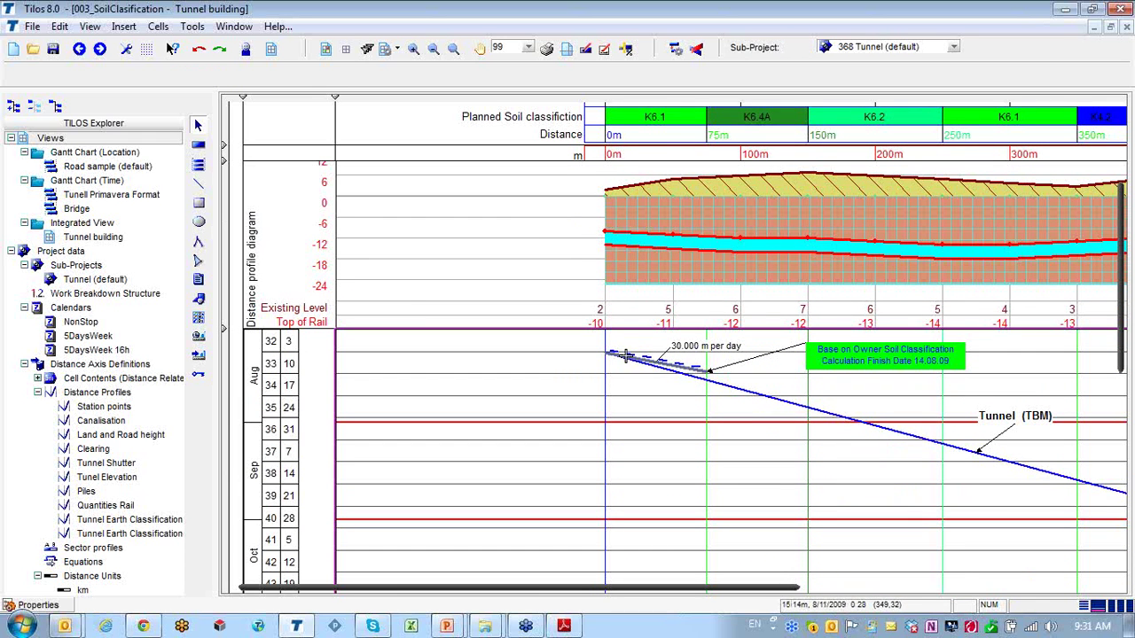
{"action": "left_click", "coordinate": [626, 354]}
{"action": "left_click", "coordinate": [710, 379]}
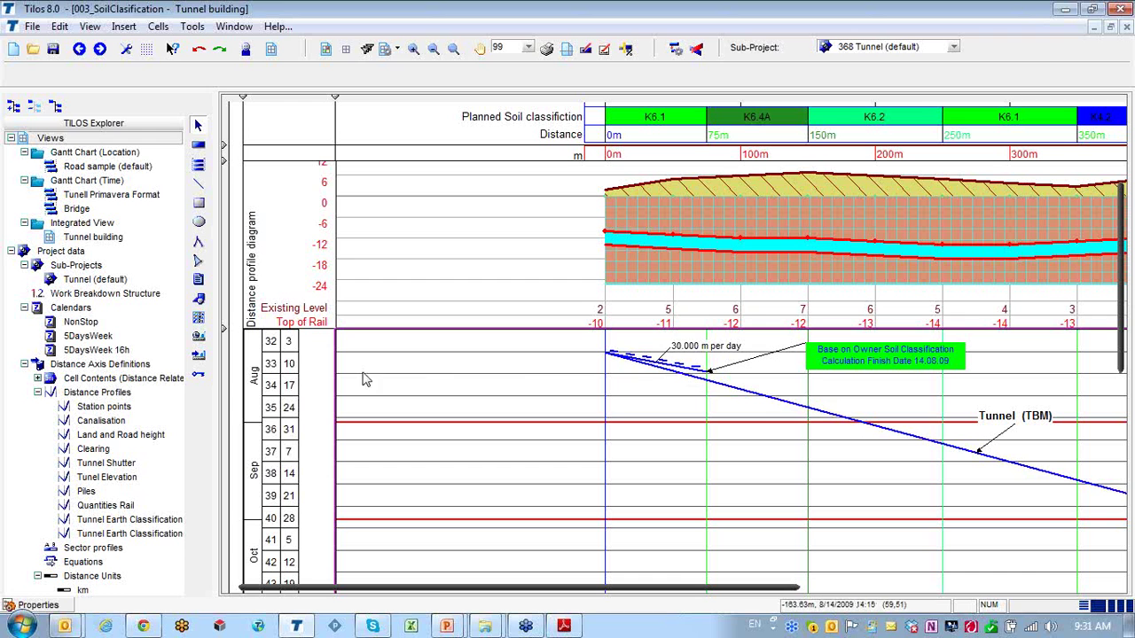
{"action": "left_click", "coordinate": [291, 373]}
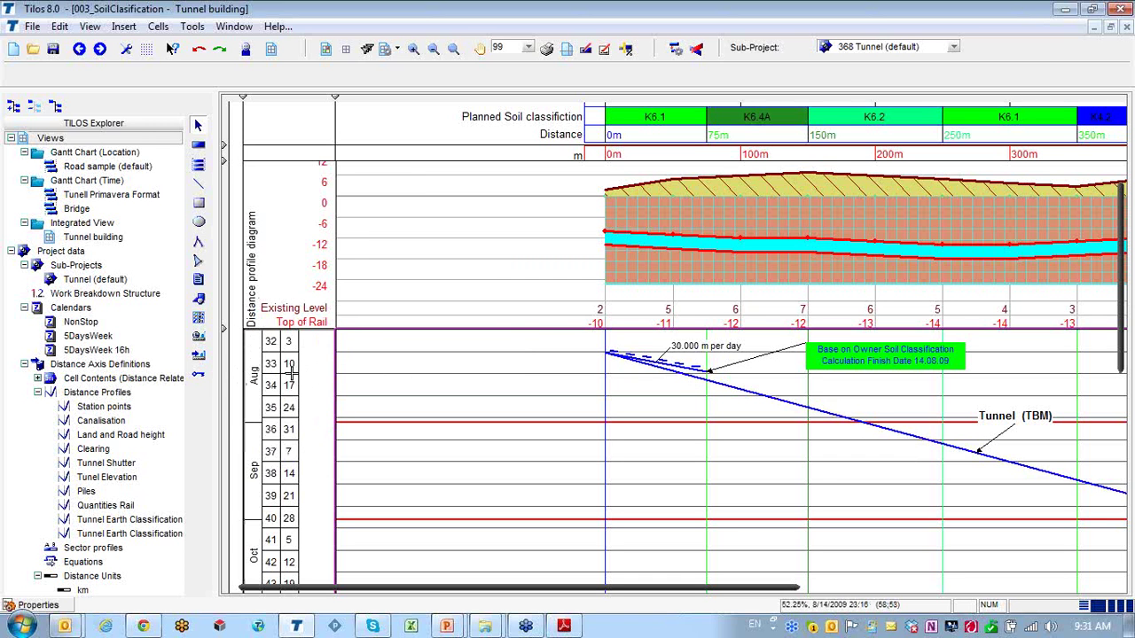
{"action": "left_click", "coordinate": [736, 116]}
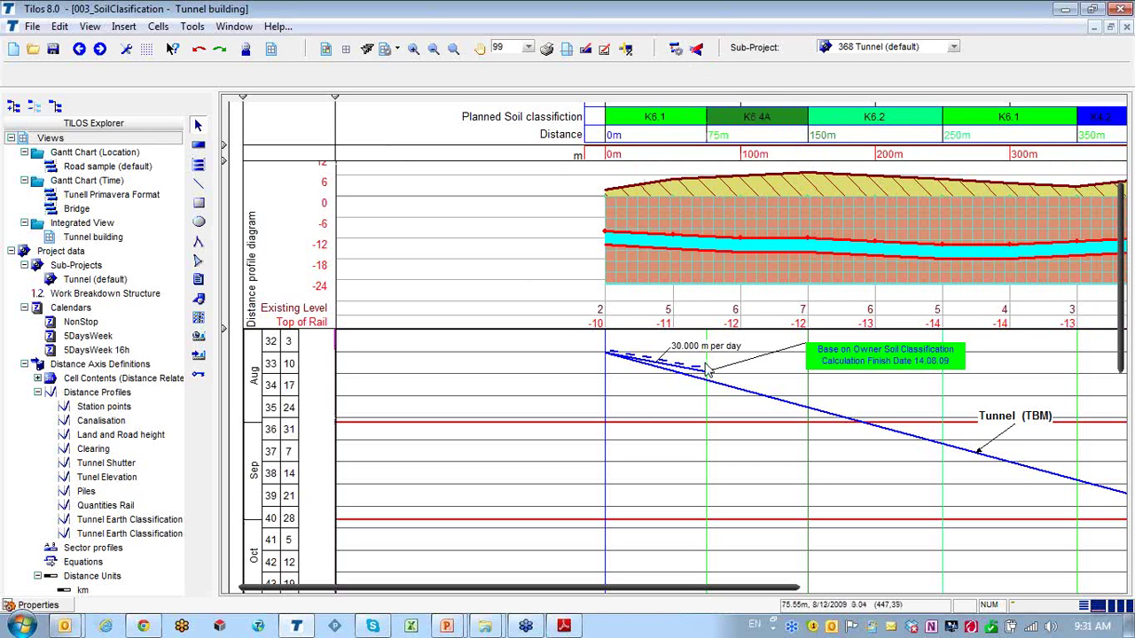
{"action": "left_click", "coordinate": [811, 127]}
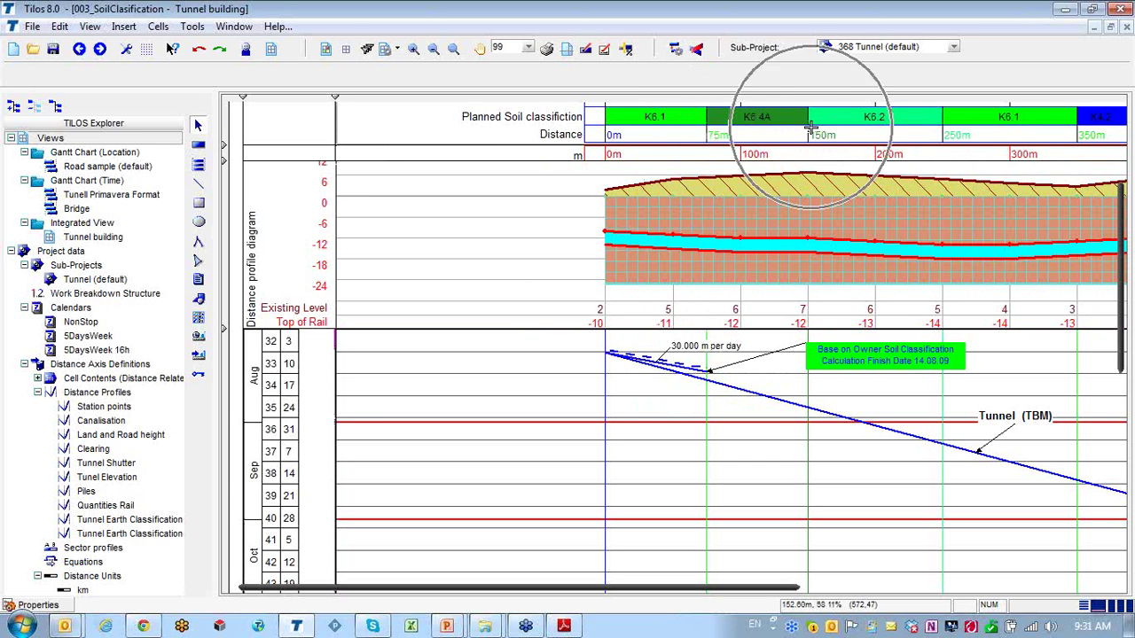
{"action": "left_click", "coordinate": [697, 367]}
{"action": "left_click_drag", "start_coordinate": [708, 369], "coordinate": [808, 402]}
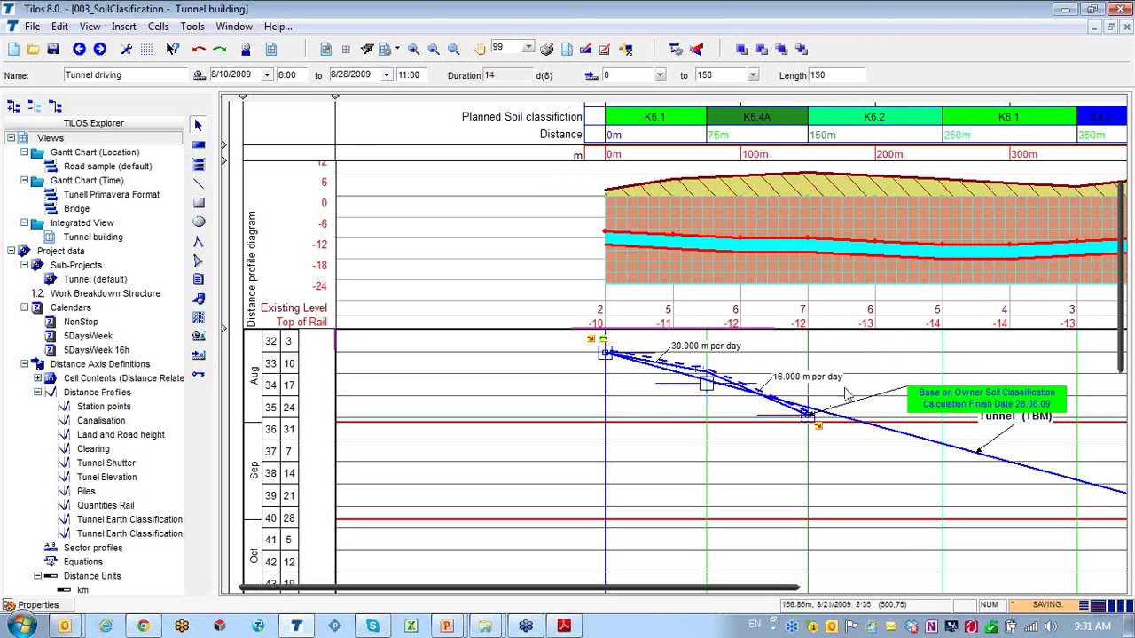
Extend the Tunnel driving task's end to 250 m, covering the K6.2 soil section
{"action": "left_click", "coordinate": [706, 124]}
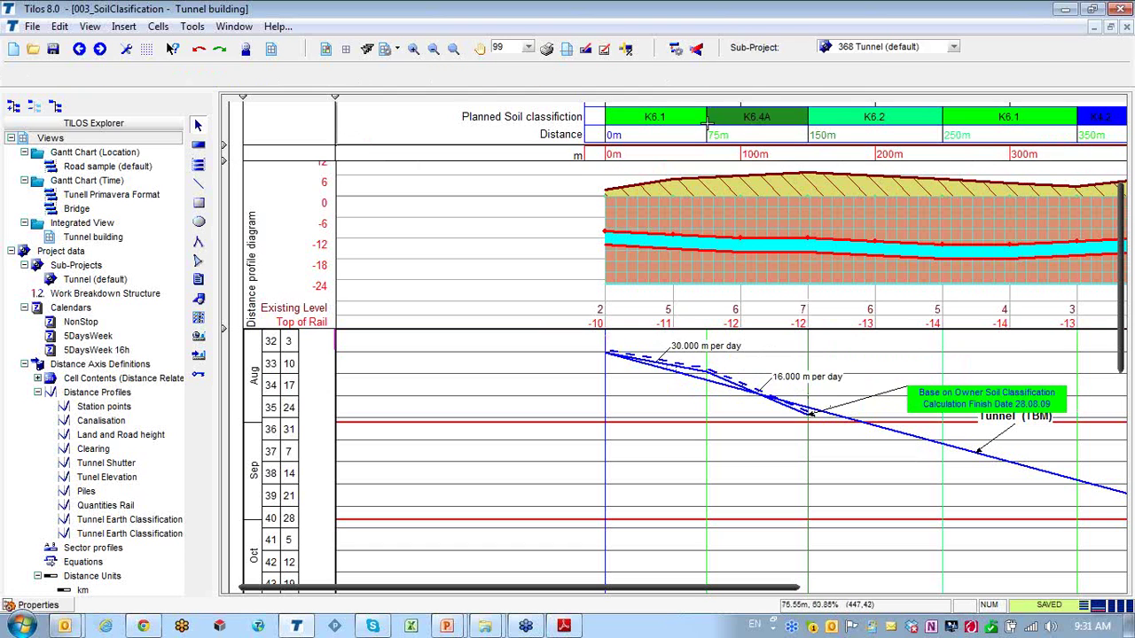
{"action": "left_click", "coordinate": [706, 133]}
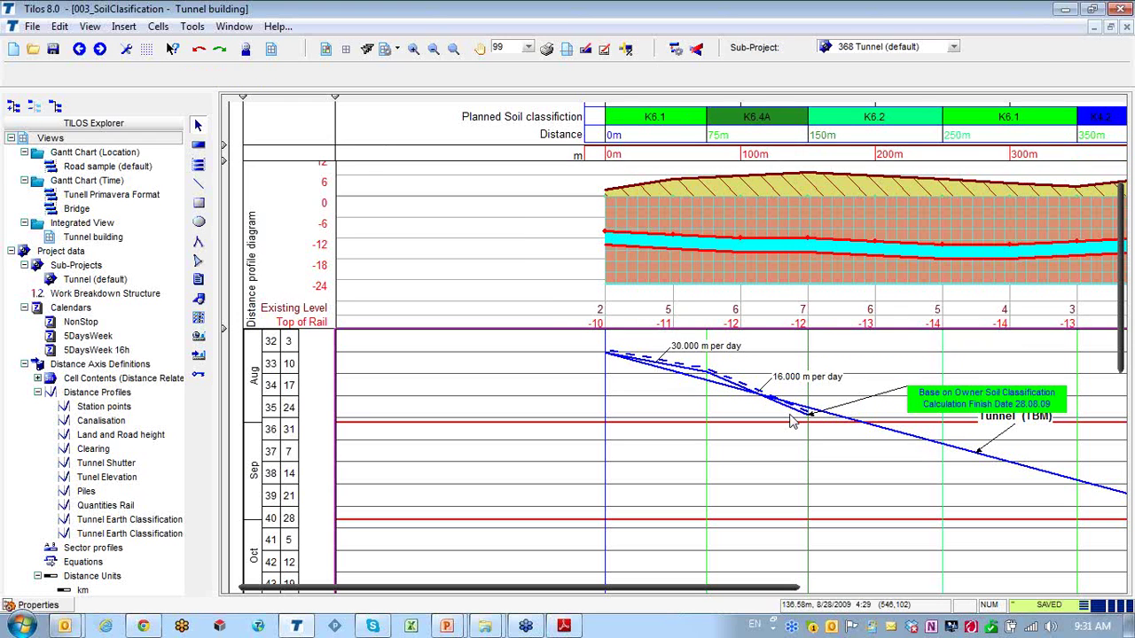
{"action": "left_click", "coordinate": [811, 136]}
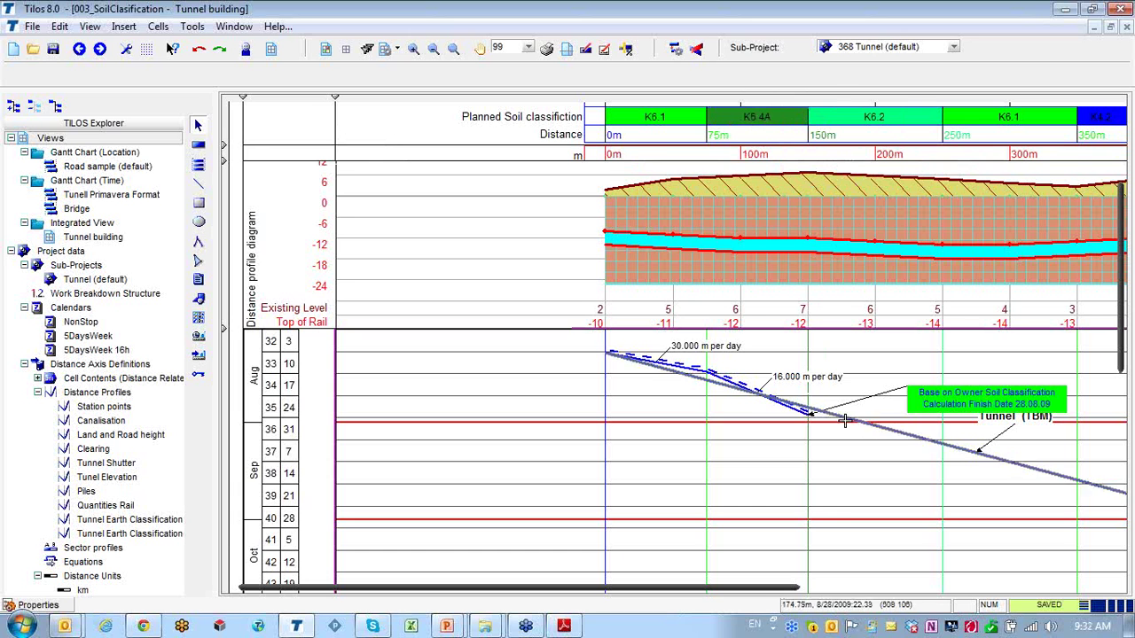
{"action": "left_click_drag", "start_coordinate": [752, 591], "coordinate": [864, 589]}
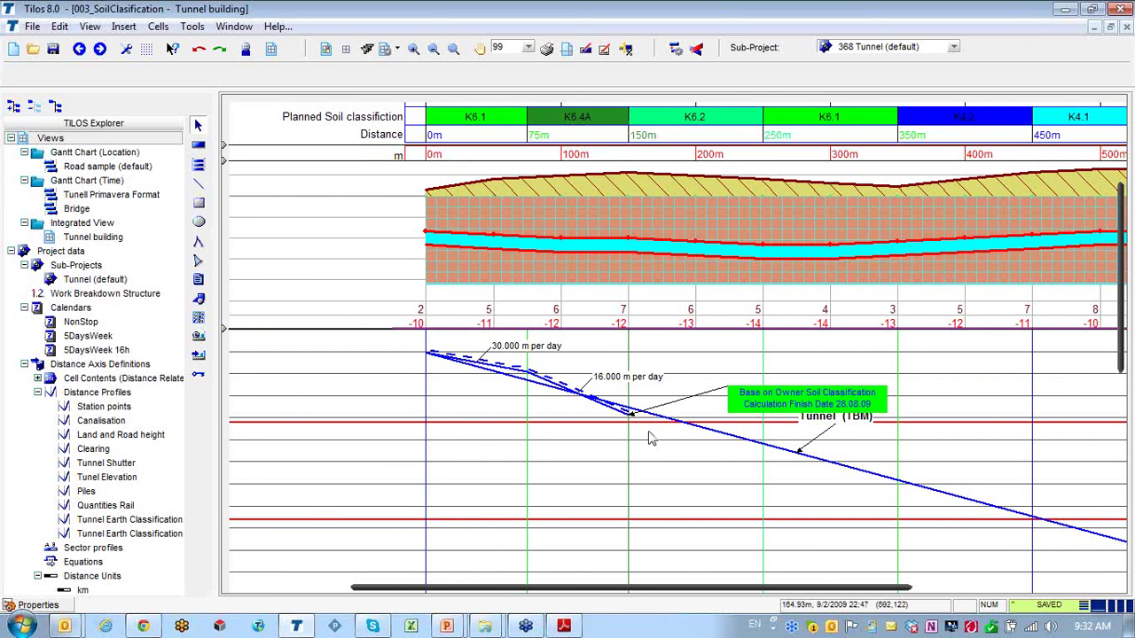
{"action": "left_click", "coordinate": [536, 373]}
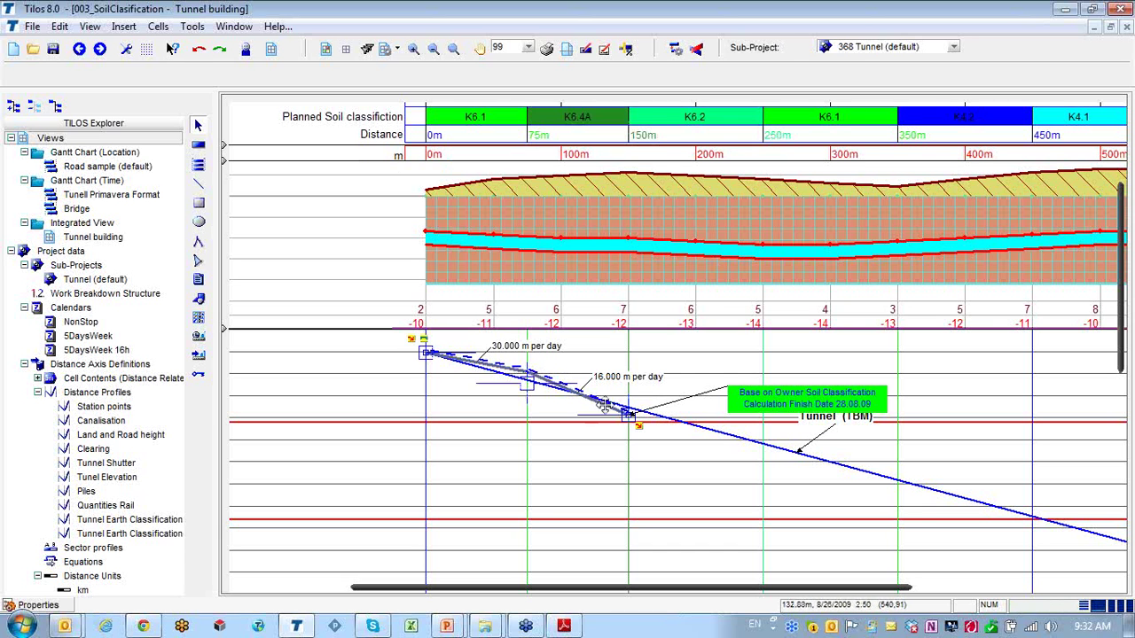
{"action": "left_click_drag", "start_coordinate": [632, 394], "coordinate": [763, 411]}
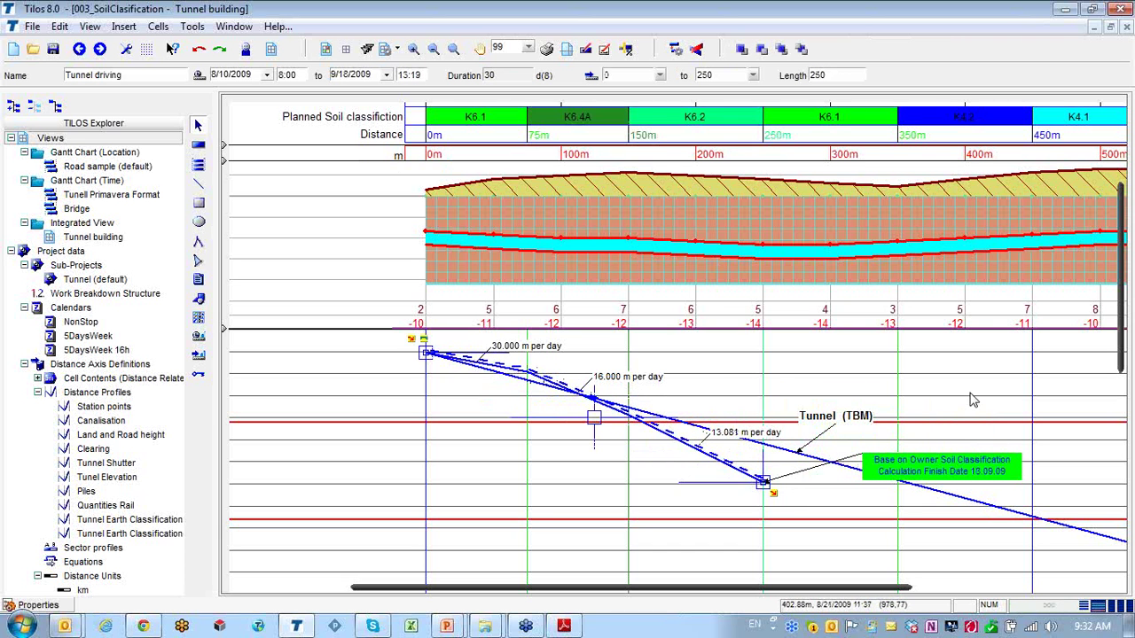
Extend the Tunnel driving task's end to 350 m, covering the second K6.1 soil section
{"action": "left_click", "coordinate": [975, 401]}
{"action": "left_click", "coordinate": [718, 123]}
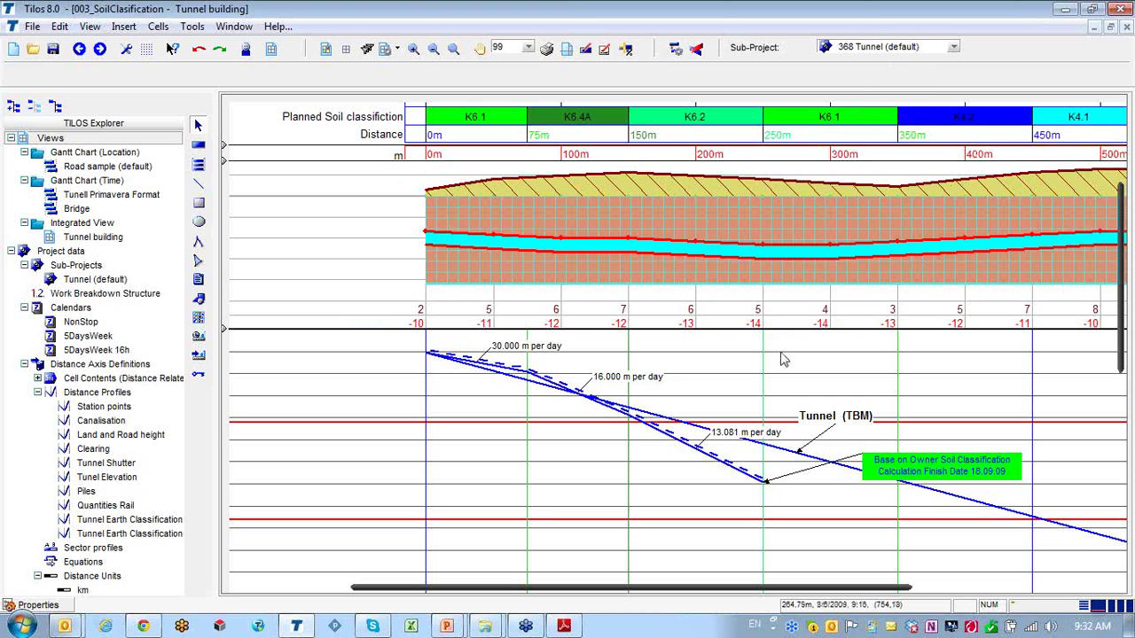
{"action": "left_click", "coordinate": [732, 462]}
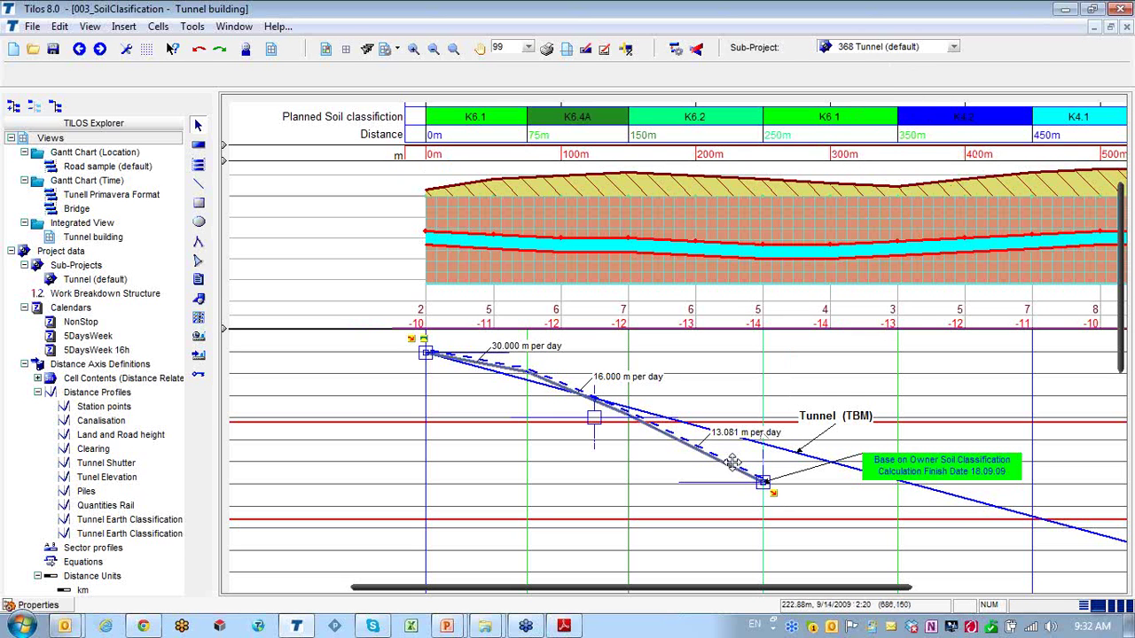
{"action": "left_click_drag", "start_coordinate": [733, 462], "coordinate": [897, 477]}
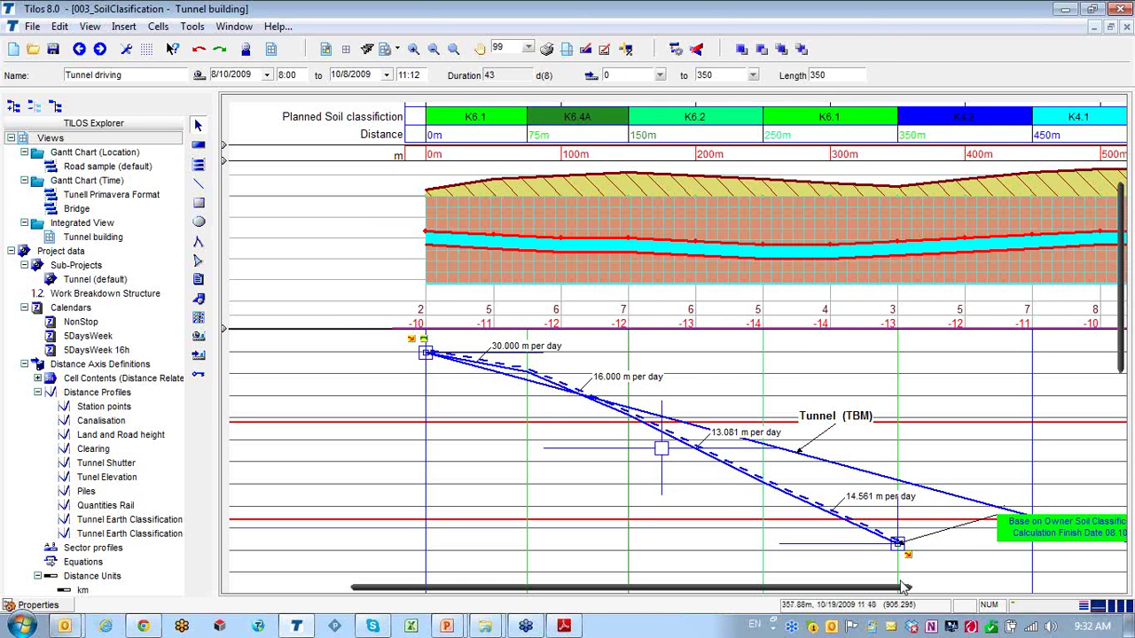
{"action": "left_click_drag", "start_coordinate": [887, 594], "coordinate": [1018, 588]}
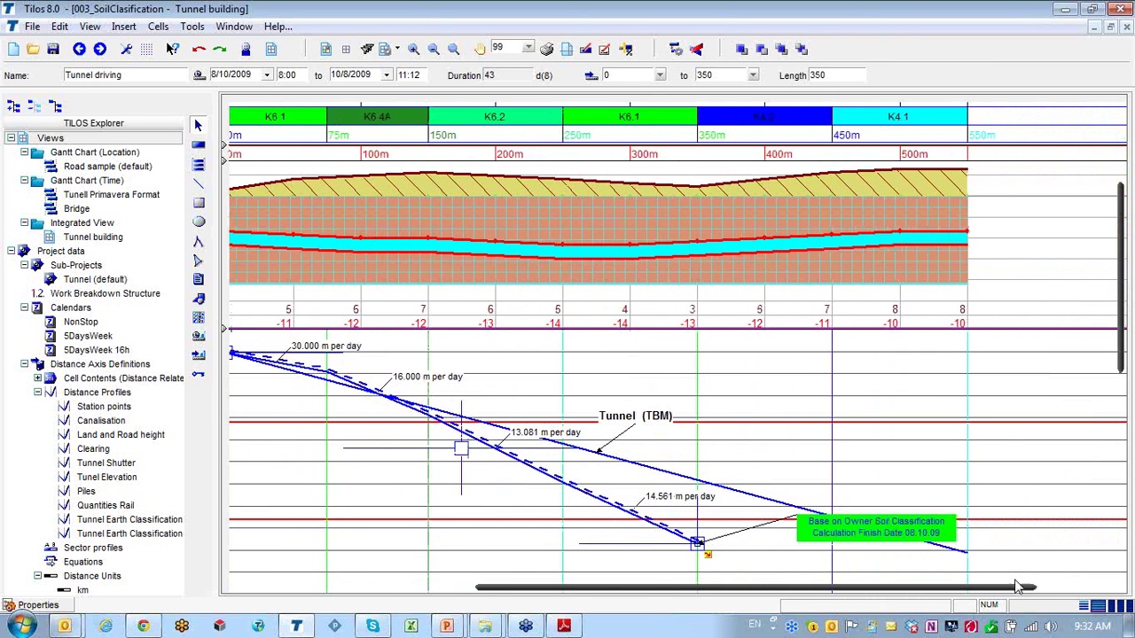
Extend the planned-soil Tunnel driving task's end to 550 m, covering the last two soil sections of the tunnel
{"action": "left_click_drag", "start_coordinate": [1125, 353], "coordinate": [1124, 393]}
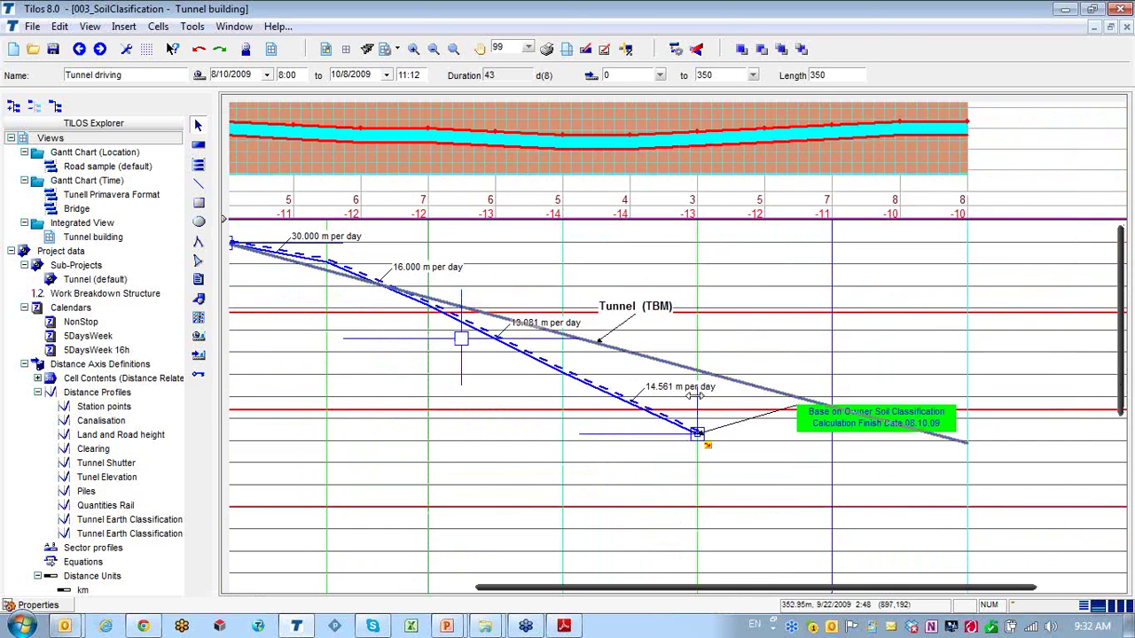
{"action": "left_click_drag", "start_coordinate": [695, 407], "coordinate": [971, 451]}
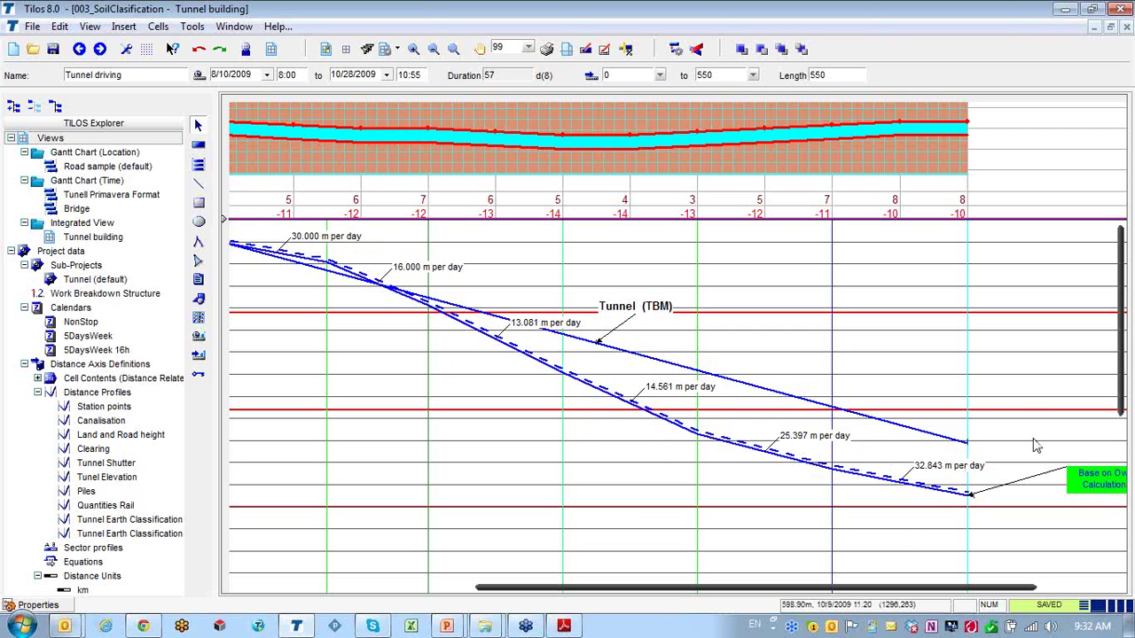
{"action": "left_click", "coordinate": [995, 459]}
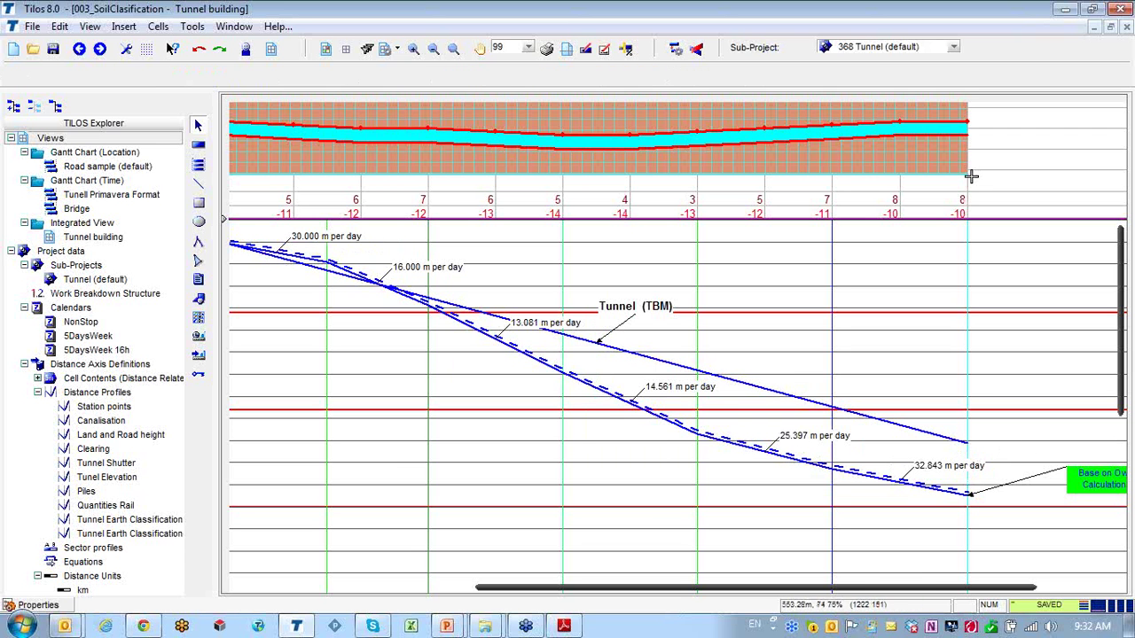
Enlarge the collapsed row beneath the planned soil classification to show the actual soil classification sections and their distances
{"action": "left_click_drag", "start_coordinate": [1124, 382], "coordinate": [986, 366]}
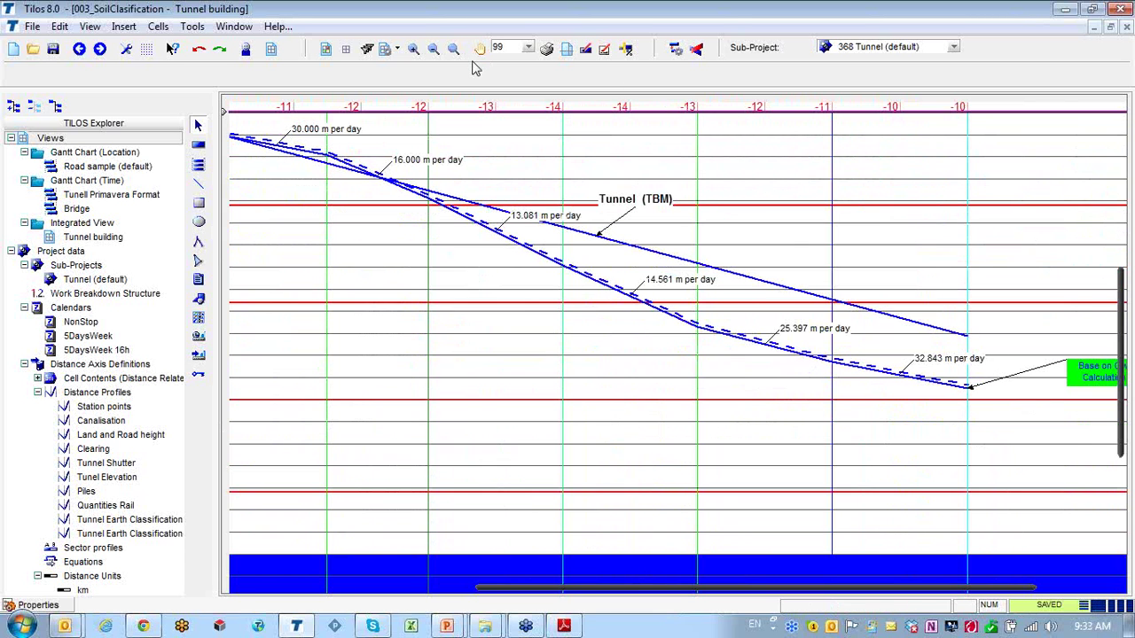
{"action": "left_click", "coordinate": [434, 50]}
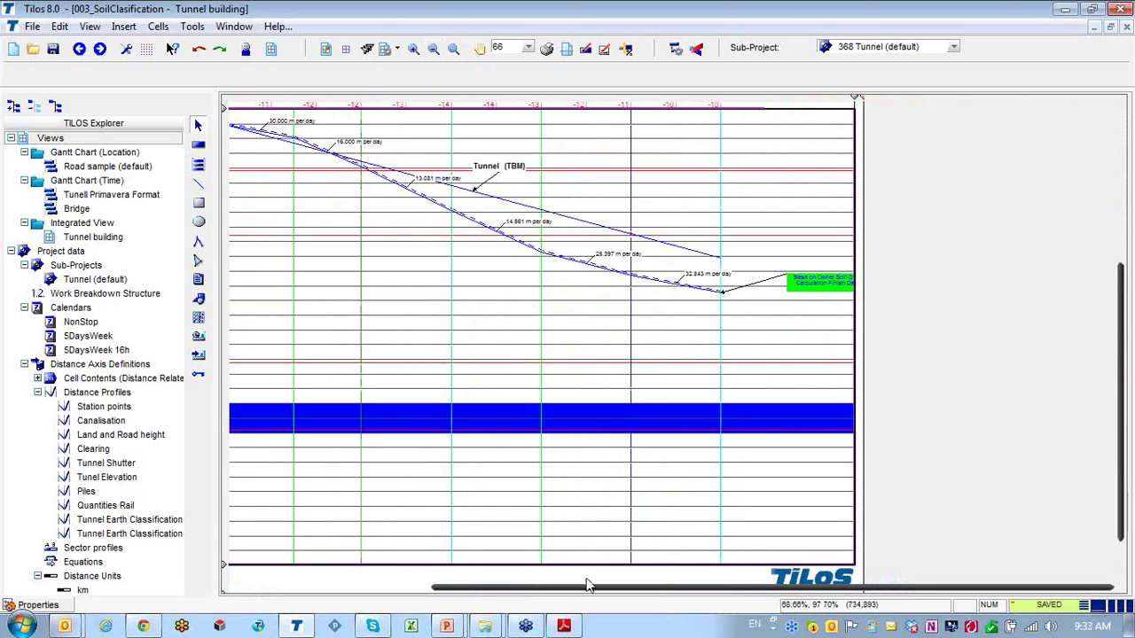
{"action": "left_click_drag", "start_coordinate": [585, 589], "coordinate": [501, 590]}
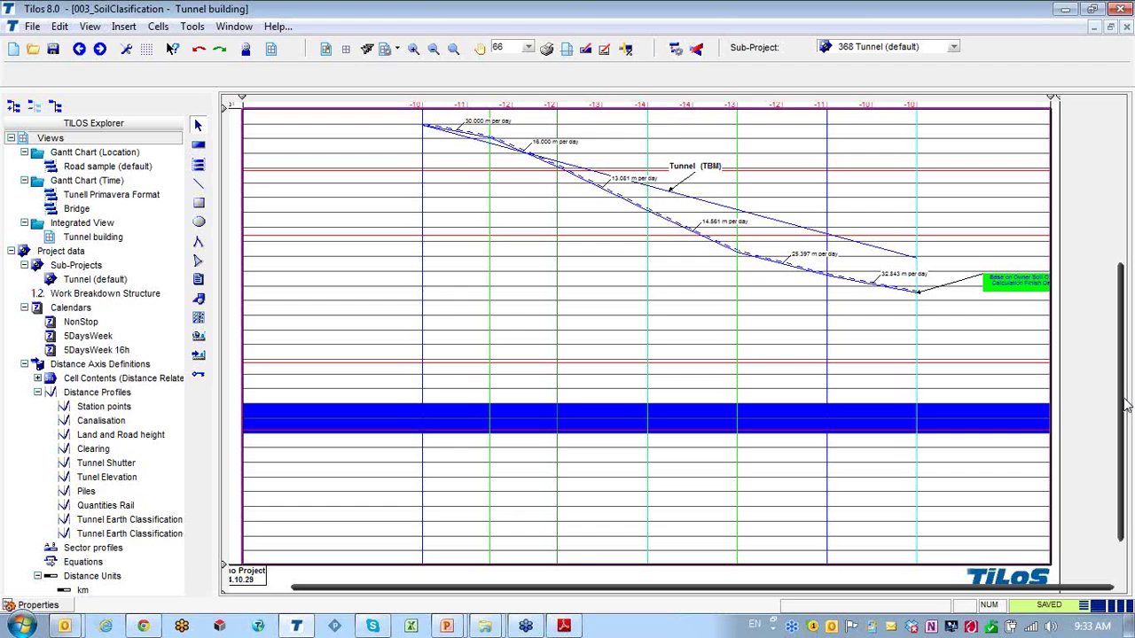
{"action": "left_click_drag", "start_coordinate": [1132, 397], "coordinate": [1131, 322]}
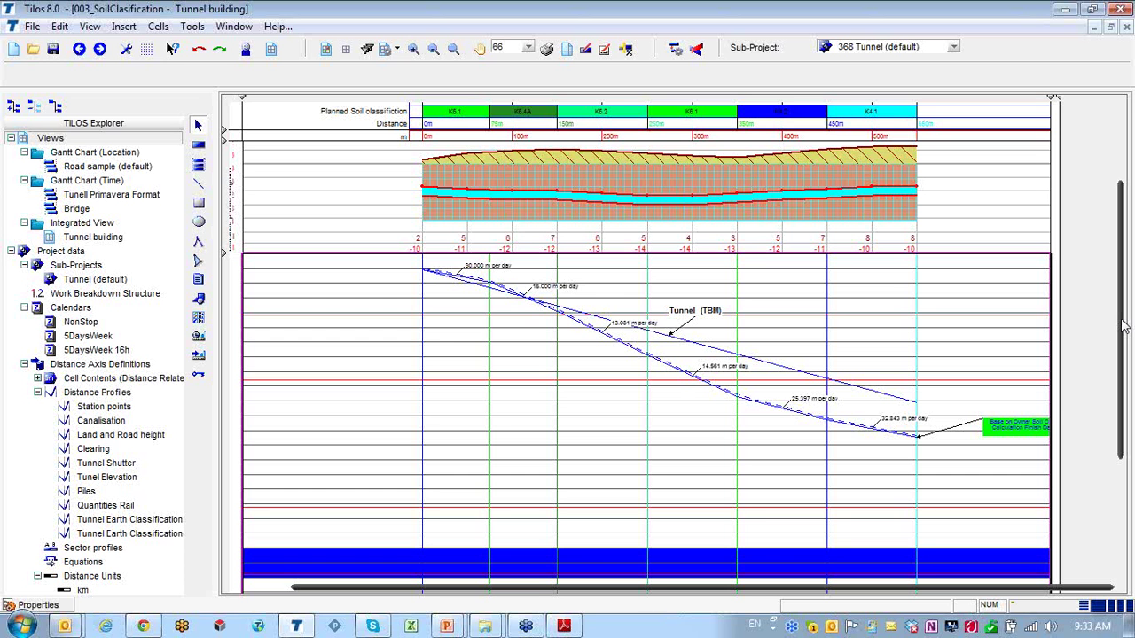
{"action": "scroll", "coordinate": [1124, 326], "scroll_direction": "up", "scroll_amount": 2}
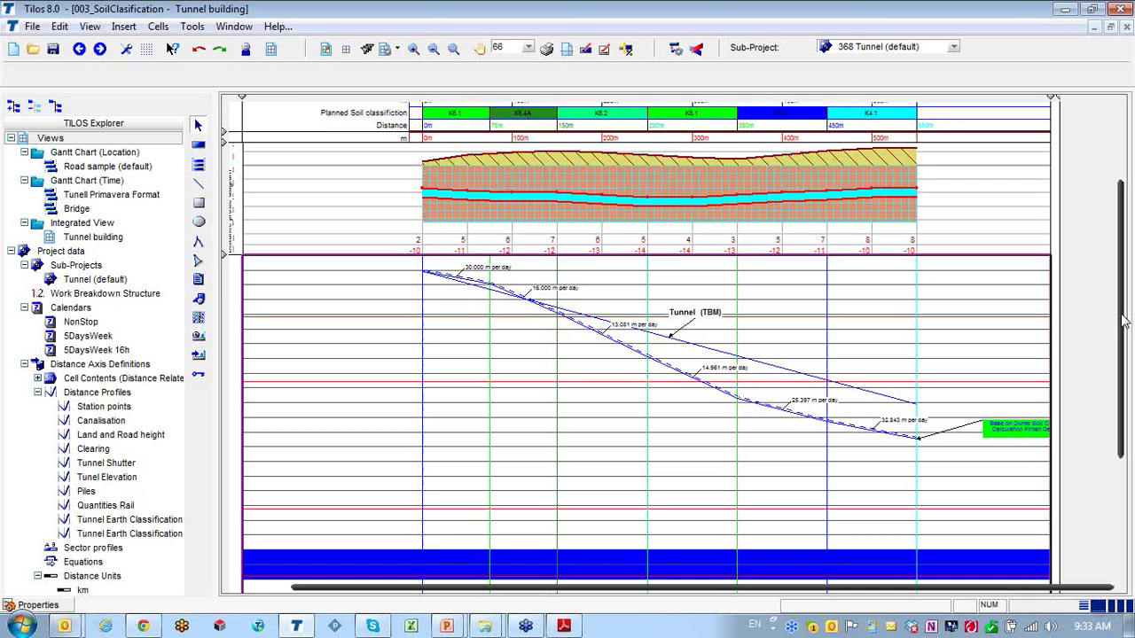
{"action": "left_click_drag", "start_coordinate": [225, 167], "coordinate": [231, 199]}
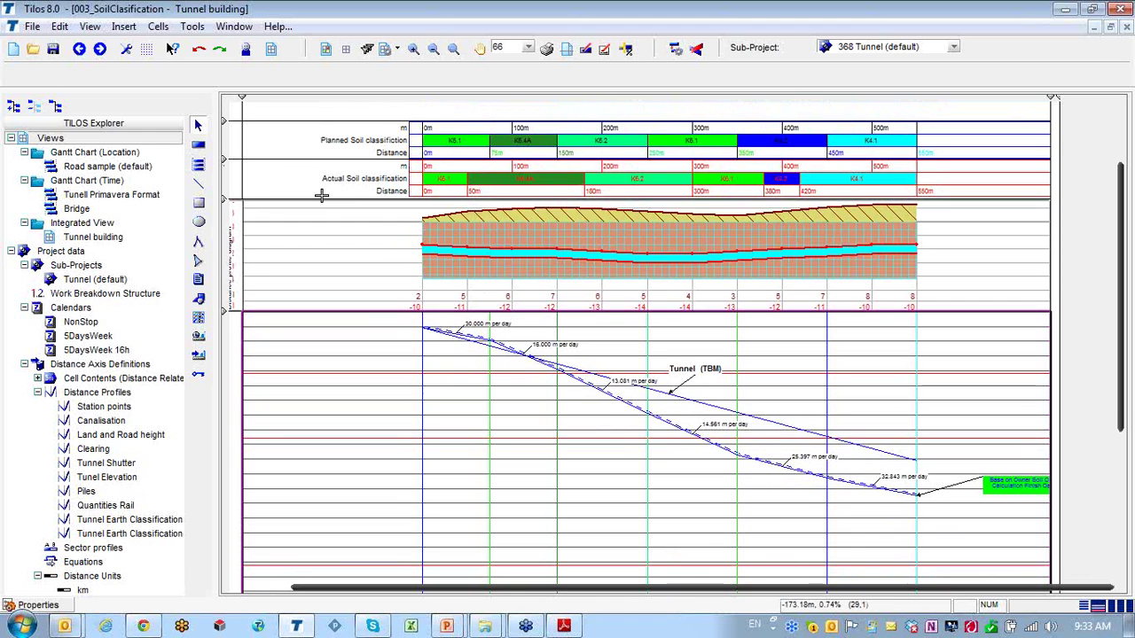
{"action": "left_click", "coordinate": [358, 186]}
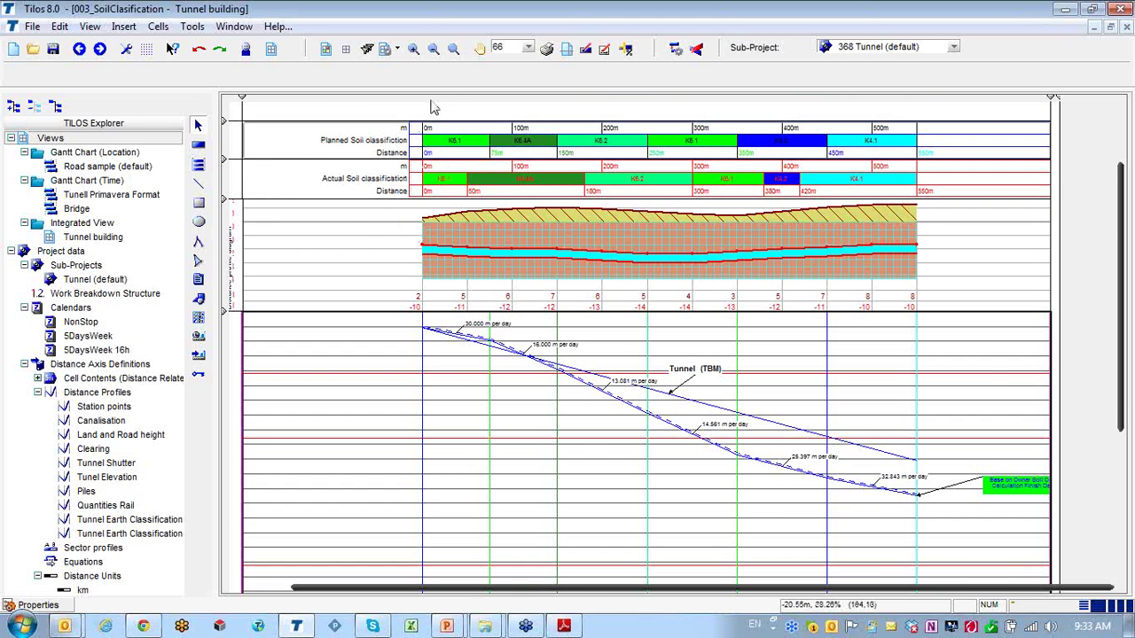
Draw a task from 0 m to 75 m starting 8/10/2009, using the TBM_Actual Soil Classification template from the Tunnel library
{"action": "left_click", "coordinate": [415, 50]}
{"action": "left_click", "coordinate": [415, 49]}
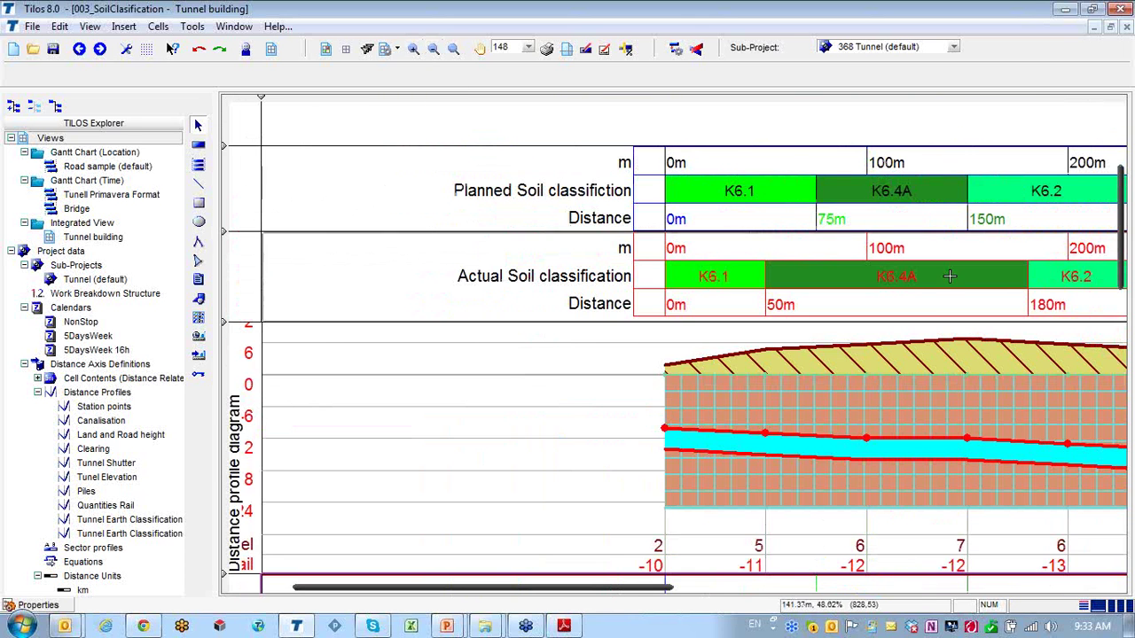
{"action": "scroll", "coordinate": [1122, 295], "scroll_direction": "down", "scroll_amount": 4}
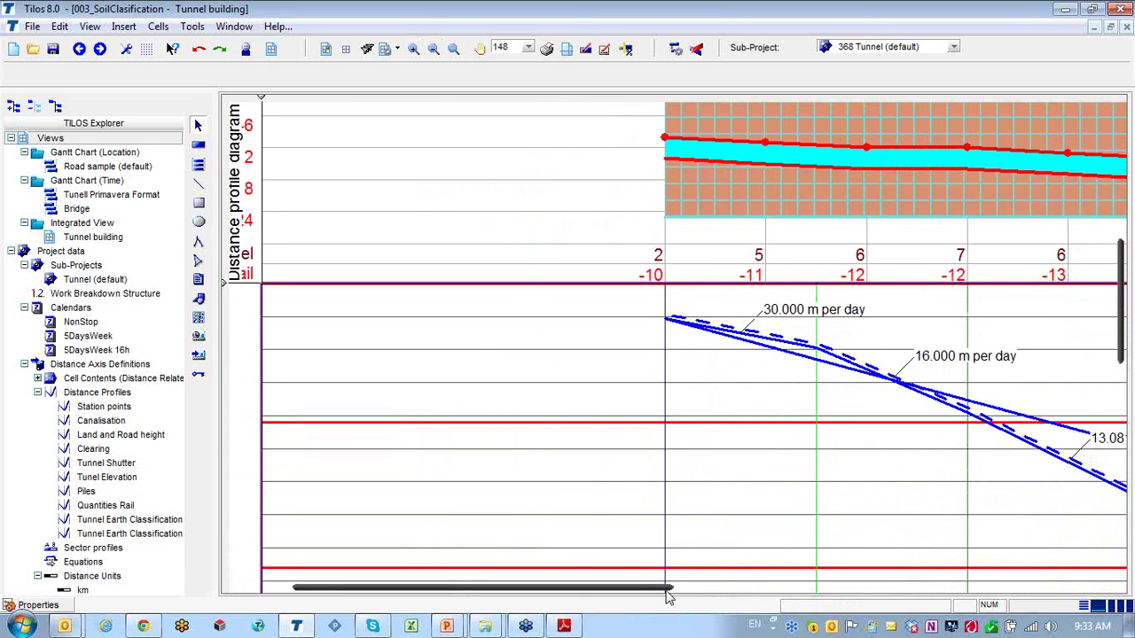
{"action": "left_click_drag", "start_coordinate": [669, 588], "coordinate": [758, 592]}
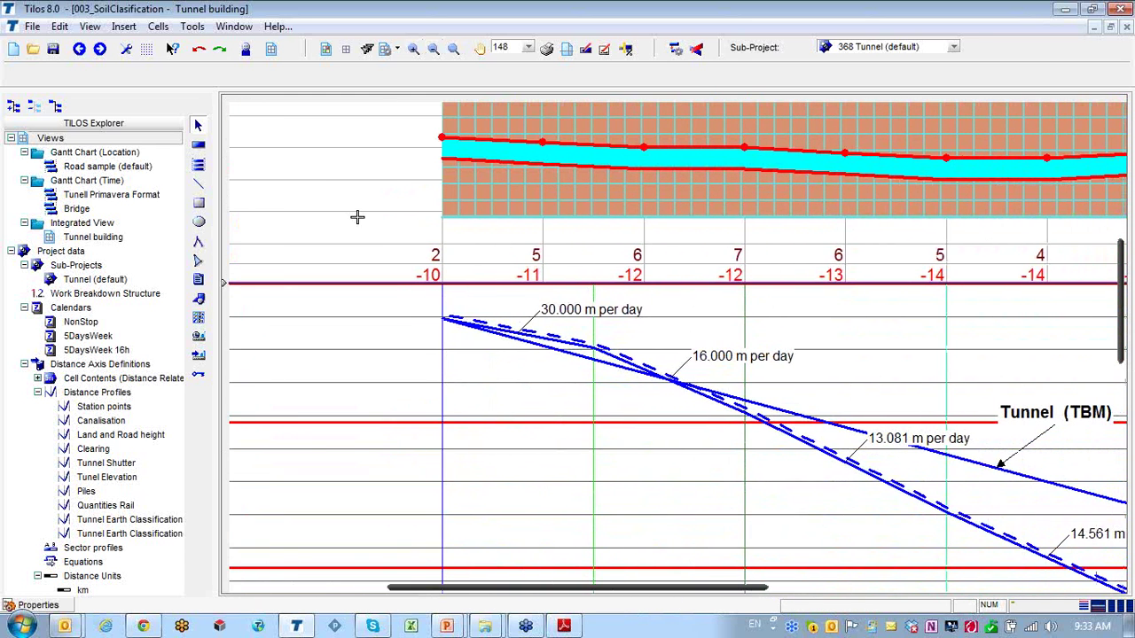
{"action": "left_click", "coordinate": [199, 145]}
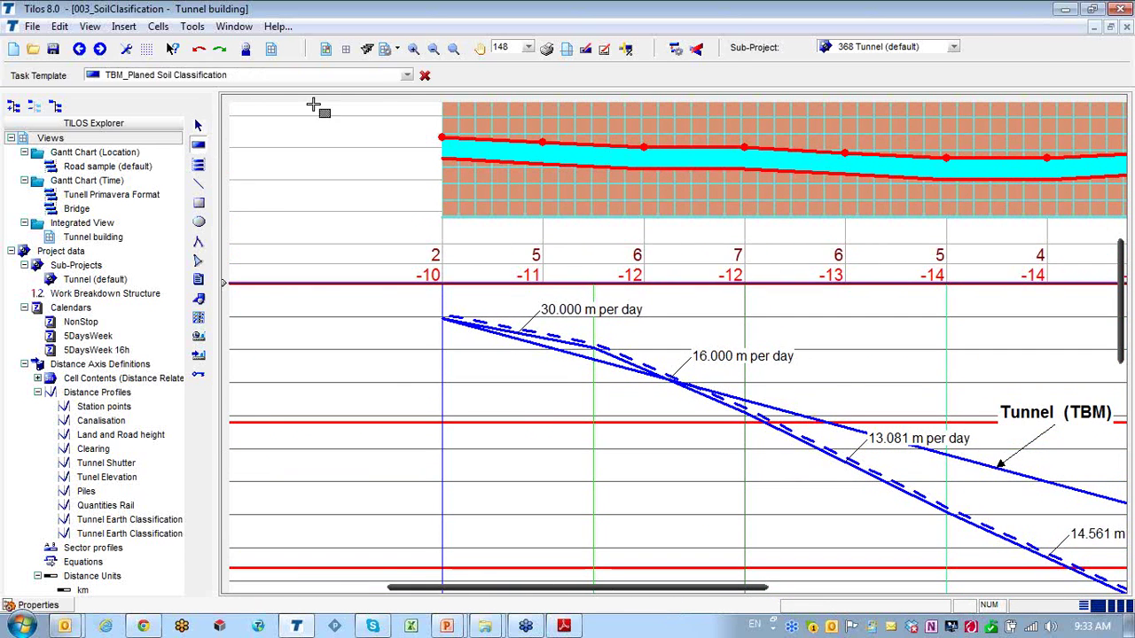
{"action": "left_click", "coordinate": [406, 76]}
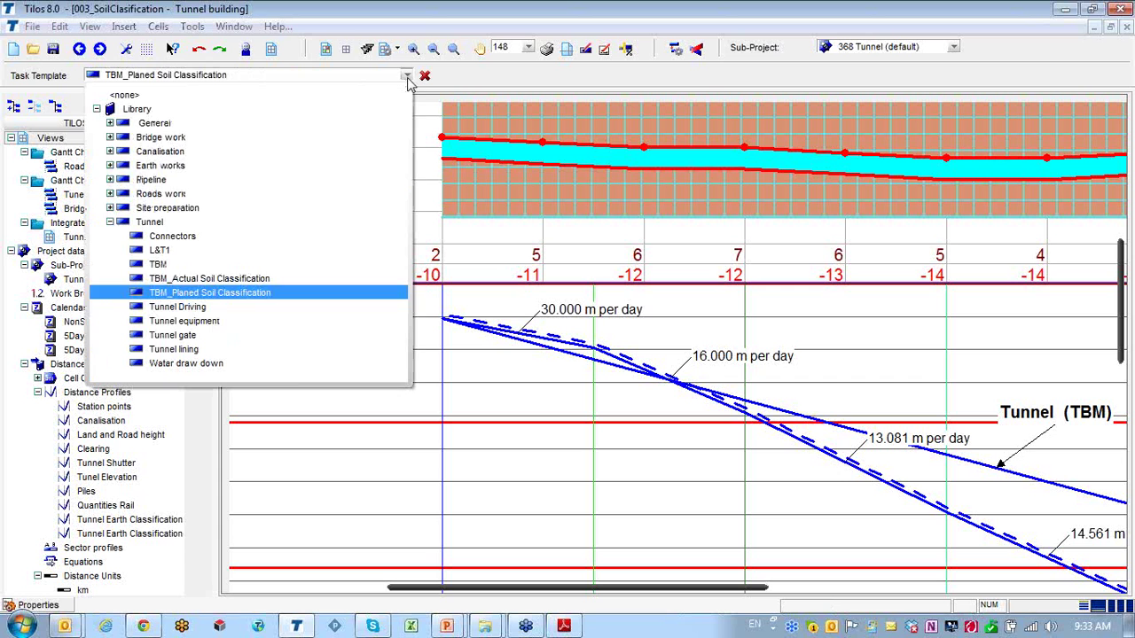
{"action": "left_click", "coordinate": [209, 278]}
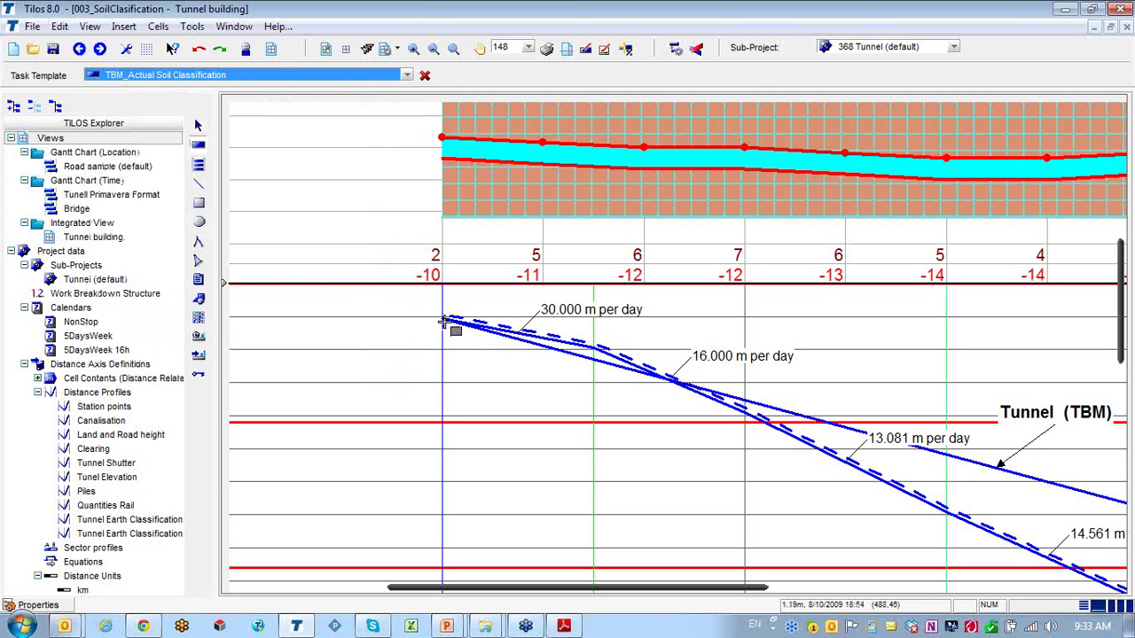
{"action": "left_click_drag", "start_coordinate": [441, 321], "coordinate": [592, 364]}
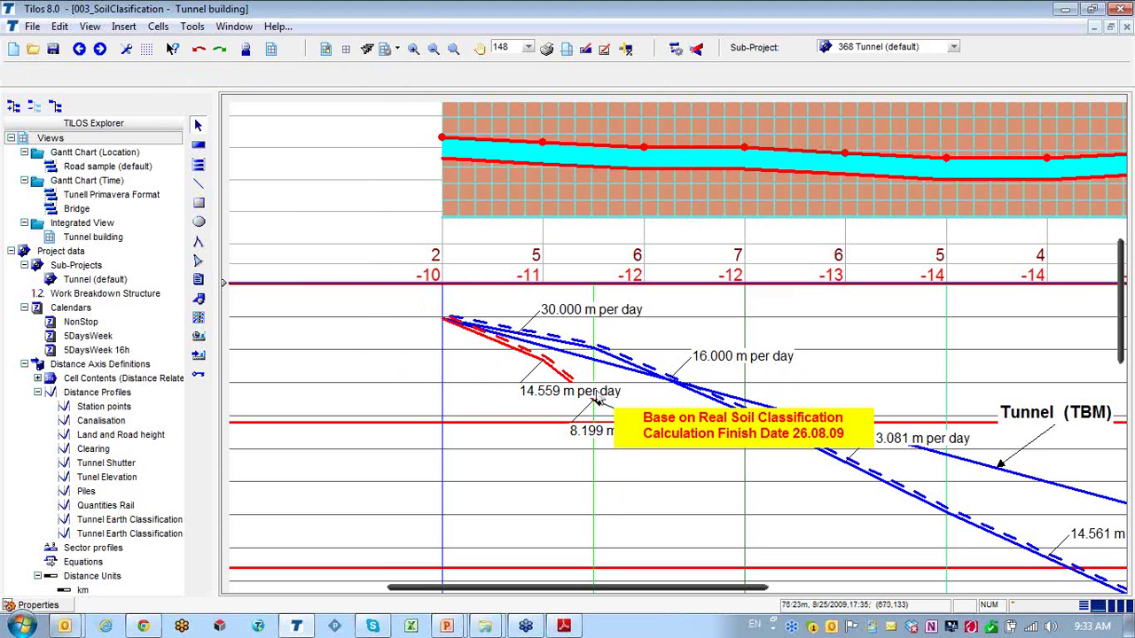
Compare the first K6.1 and K6.4A section boundaries in the planned and actual soil classification rows
{"action": "left_click_drag", "start_coordinate": [1128, 348], "coordinate": [1132, 263]}
{"action": "scroll", "coordinate": [702, 233], "scroll_direction": "up", "scroll_amount": 3}
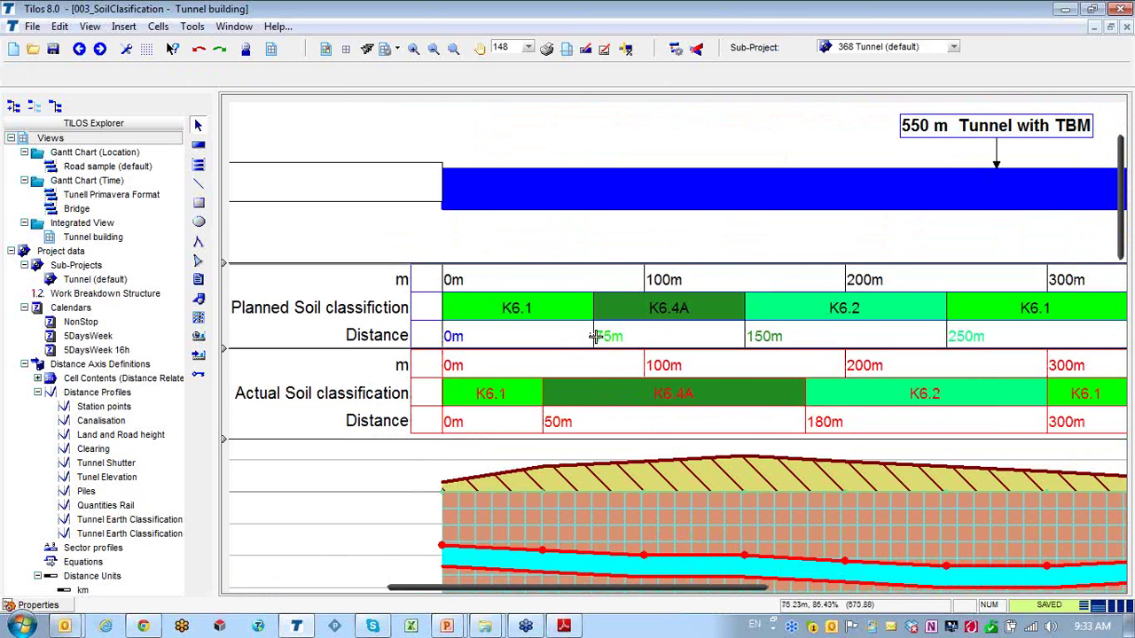
{"action": "left_click", "coordinate": [600, 337]}
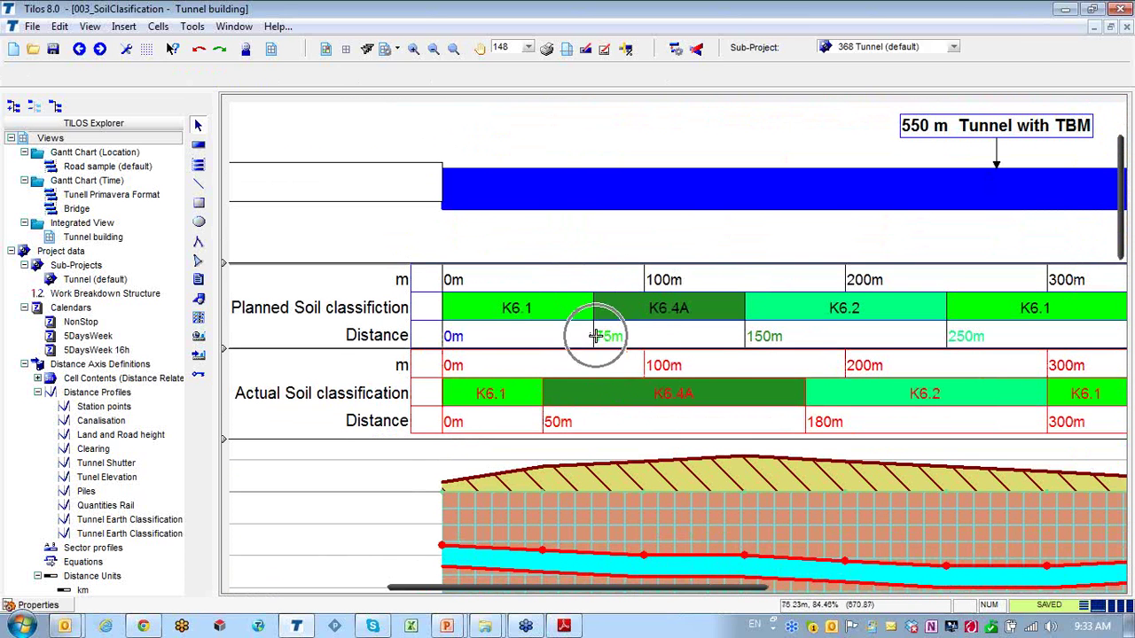
{"action": "left_click", "coordinate": [462, 329]}
{"action": "left_click", "coordinate": [601, 342]}
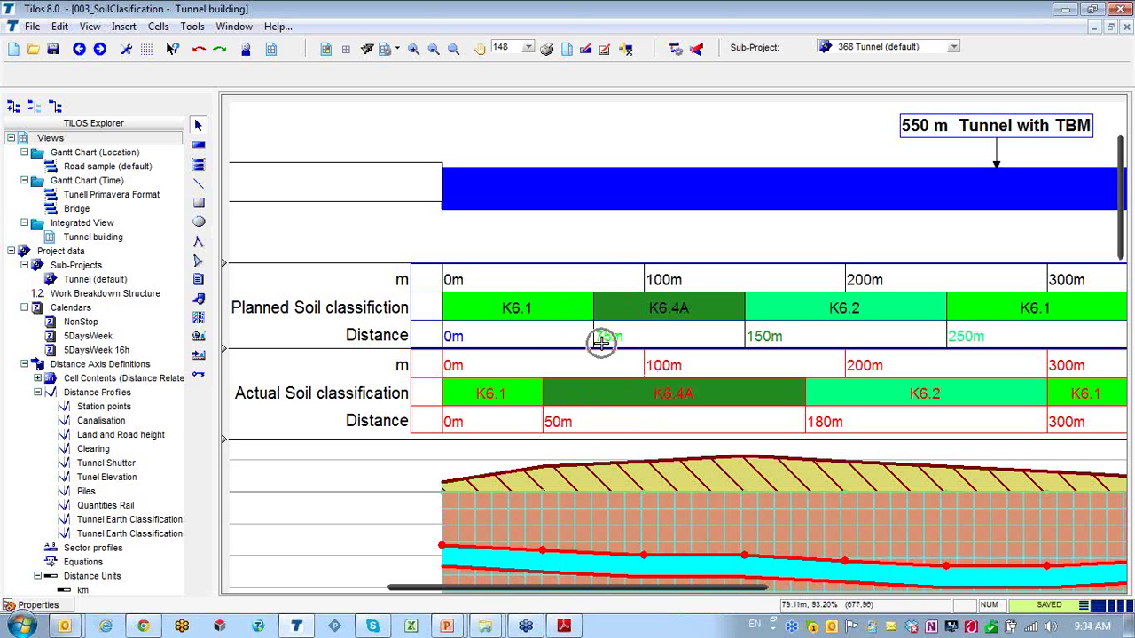
{"action": "left_click", "coordinate": [550, 423]}
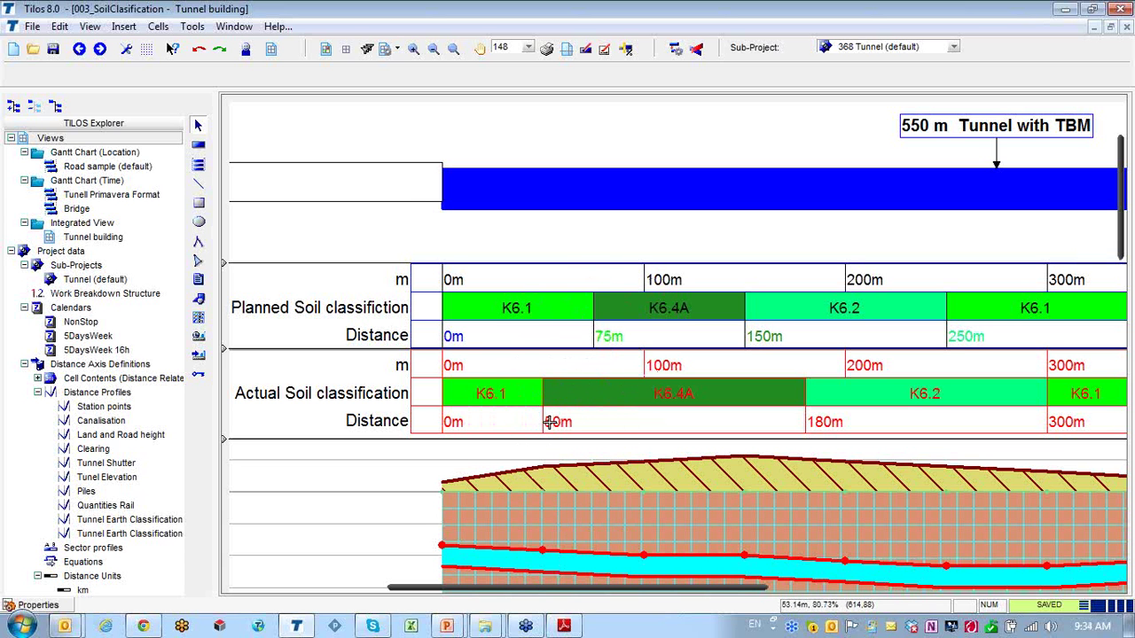
{"action": "left_click", "coordinate": [590, 337]}
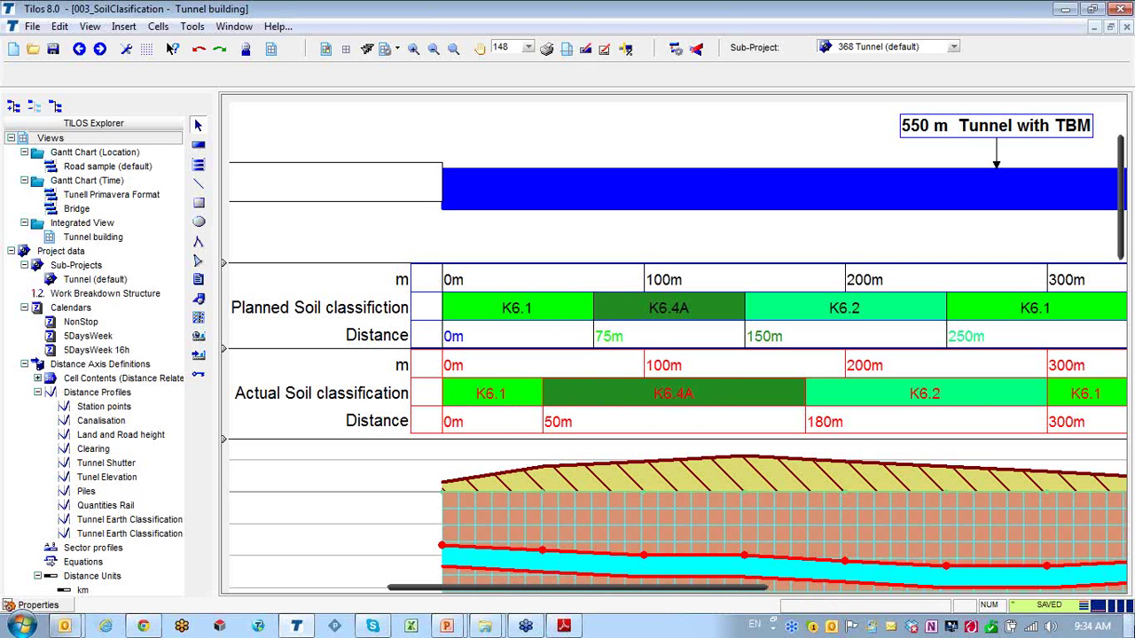
{"action": "left_click", "coordinate": [1093, 248]}
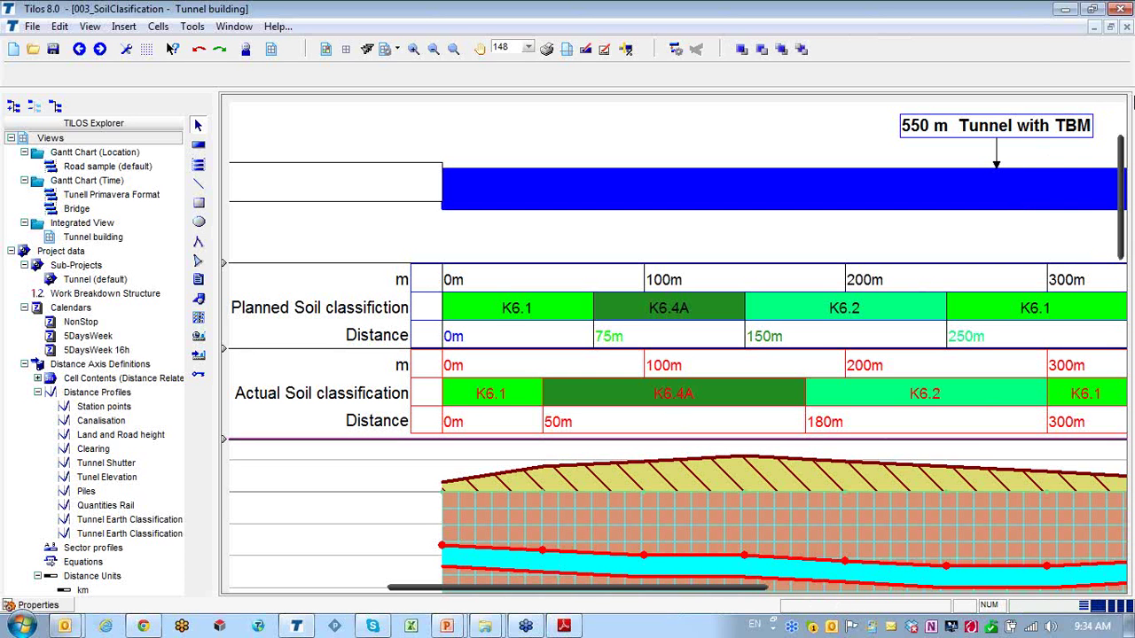
Move the yellow real soil classification finish-date label below the task lines, clear of the other labels
{"action": "left_click_drag", "start_coordinate": [1123, 249], "coordinate": [1128, 310]}
{"action": "scroll", "coordinate": [978, 469], "scroll_direction": "down", "scroll_amount": 10}
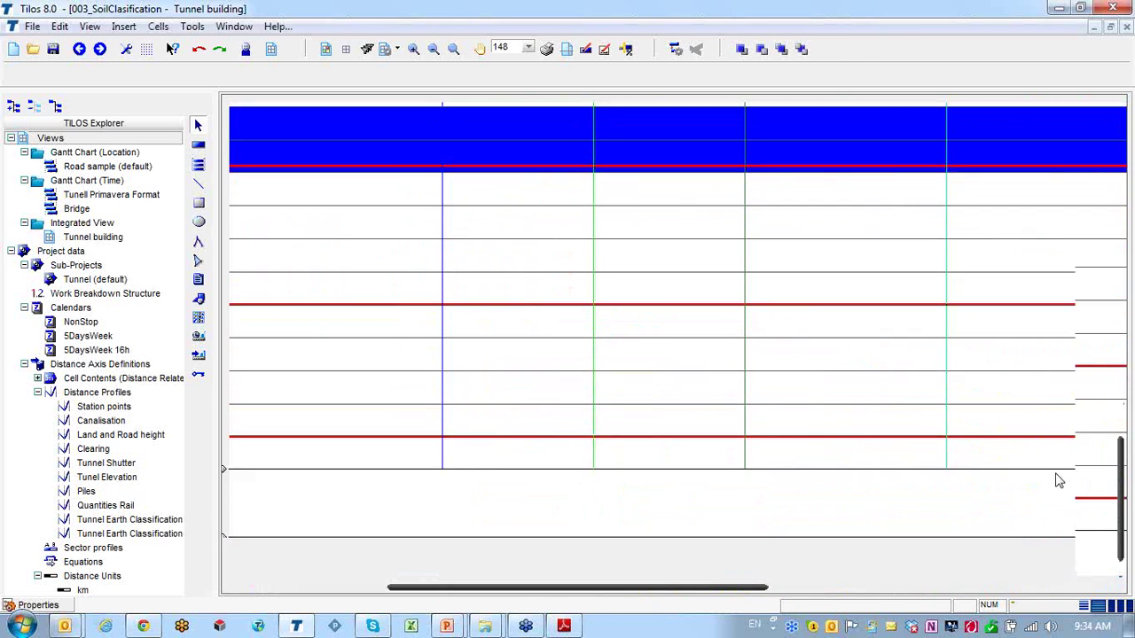
{"action": "scroll", "coordinate": [1059, 476], "scroll_direction": "up", "scroll_amount": 6}
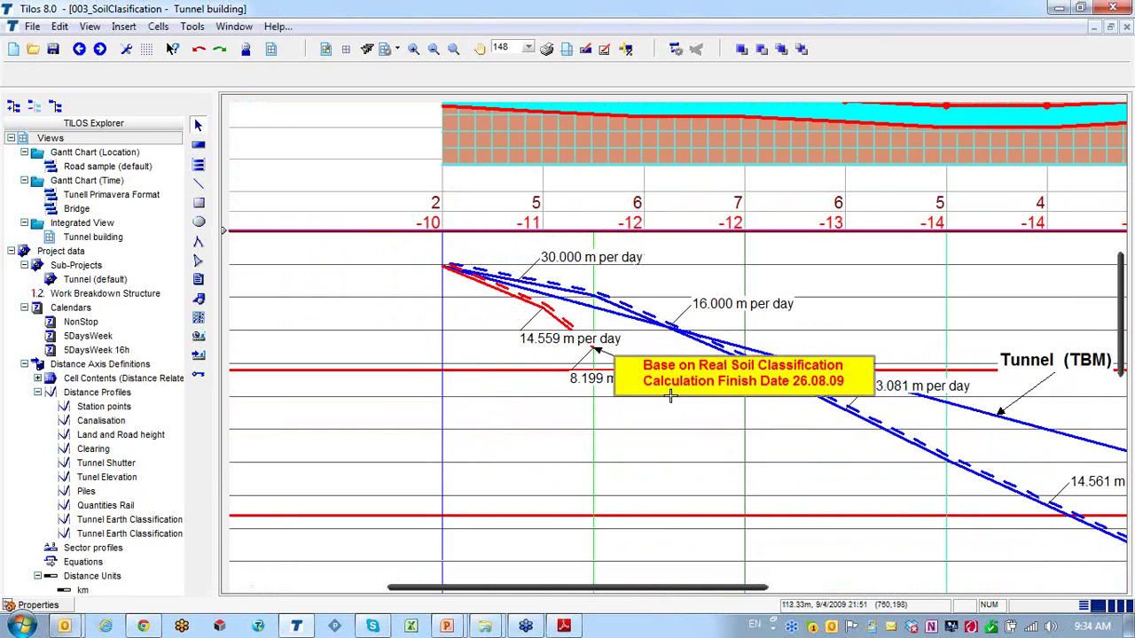
{"action": "left_click_drag", "start_coordinate": [669, 396], "coordinate": [602, 514]}
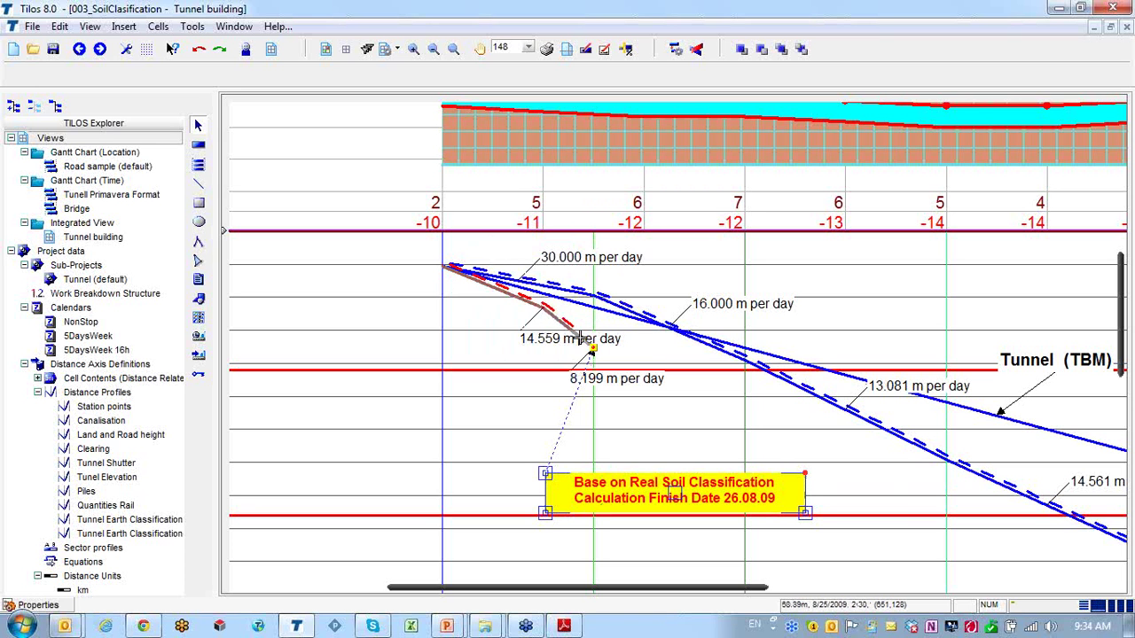
Extend the red actual-soil Tunnel driving task's end to the tunnel's end at 550 m
{"action": "left_click", "coordinate": [551, 317]}
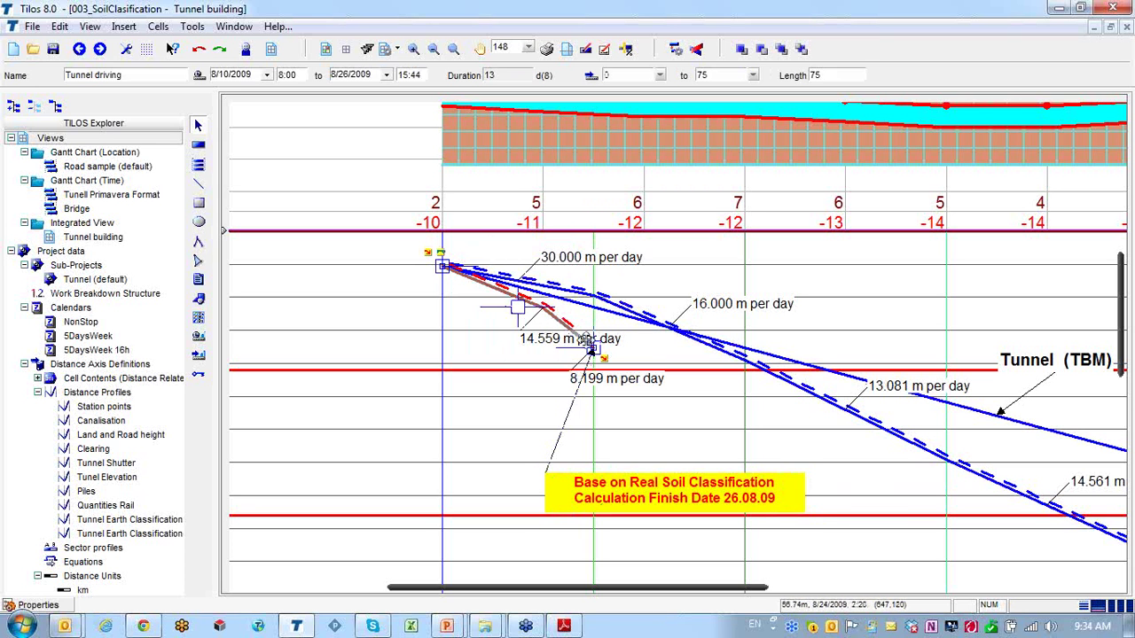
{"action": "left_click_drag", "start_coordinate": [592, 348], "coordinate": [764, 486]}
{"action": "left_click_drag", "start_coordinate": [774, 386], "coordinate": [1042, 505]}
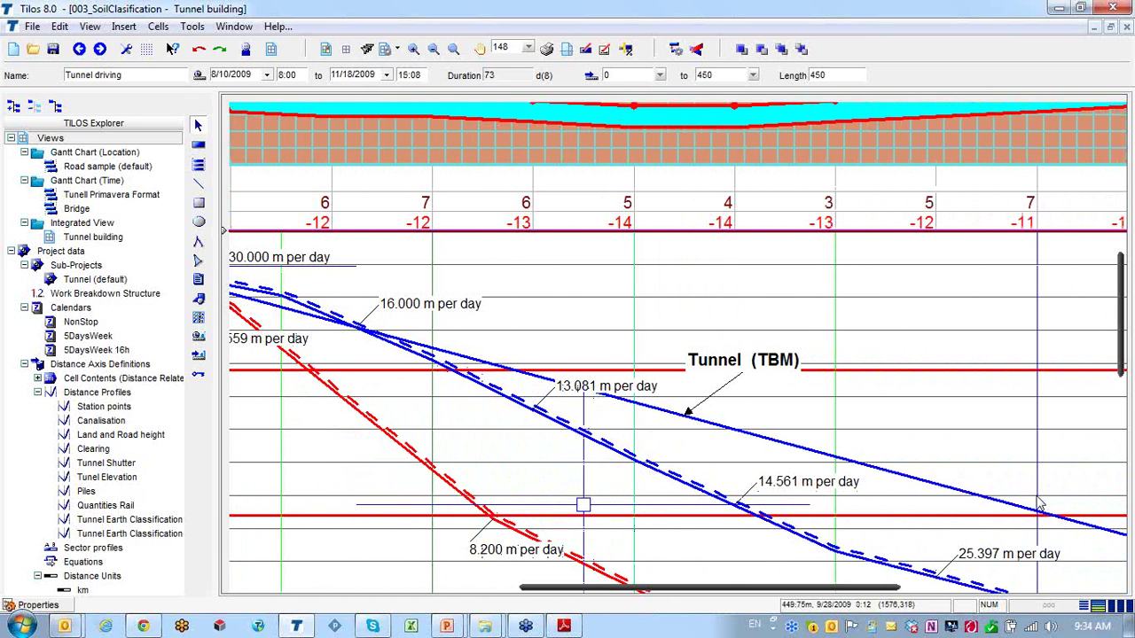
{"action": "left_click", "coordinate": [433, 48]}
{"action": "left_click_drag", "start_coordinate": [763, 488], "coordinate": [891, 489]}
{"action": "left_click", "coordinate": [963, 506]}
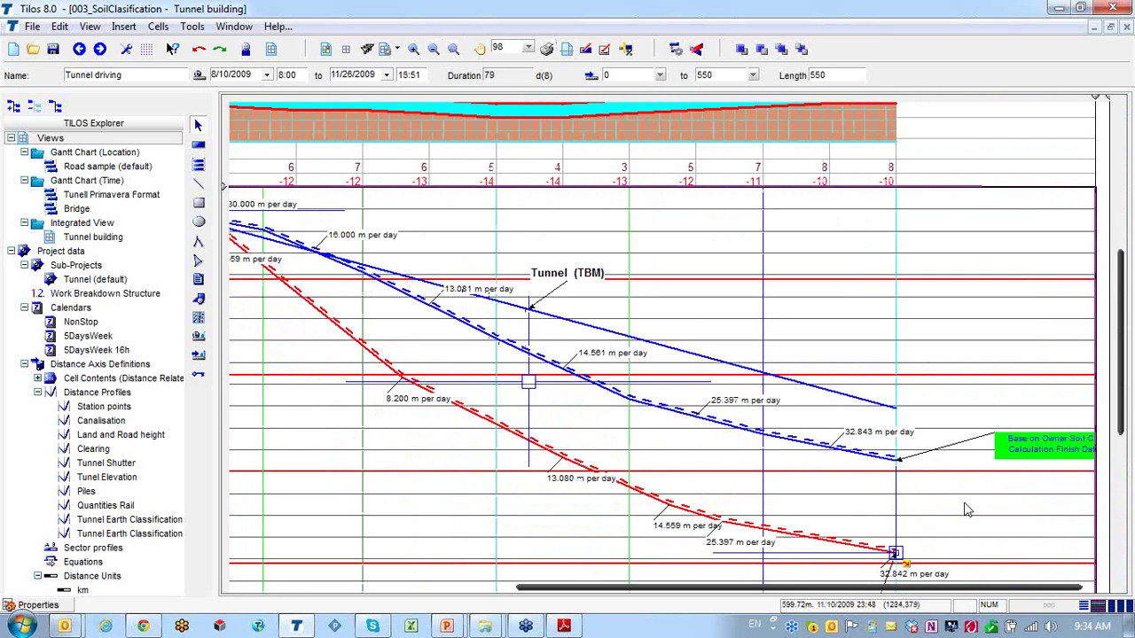
Compare the finish dates and durations of the Tunnel (TBM), planned-soil and actual-soil tasks at 550 m
{"action": "scroll", "coordinate": [1125, 275], "scroll_direction": "down", "scroll_amount": 2}
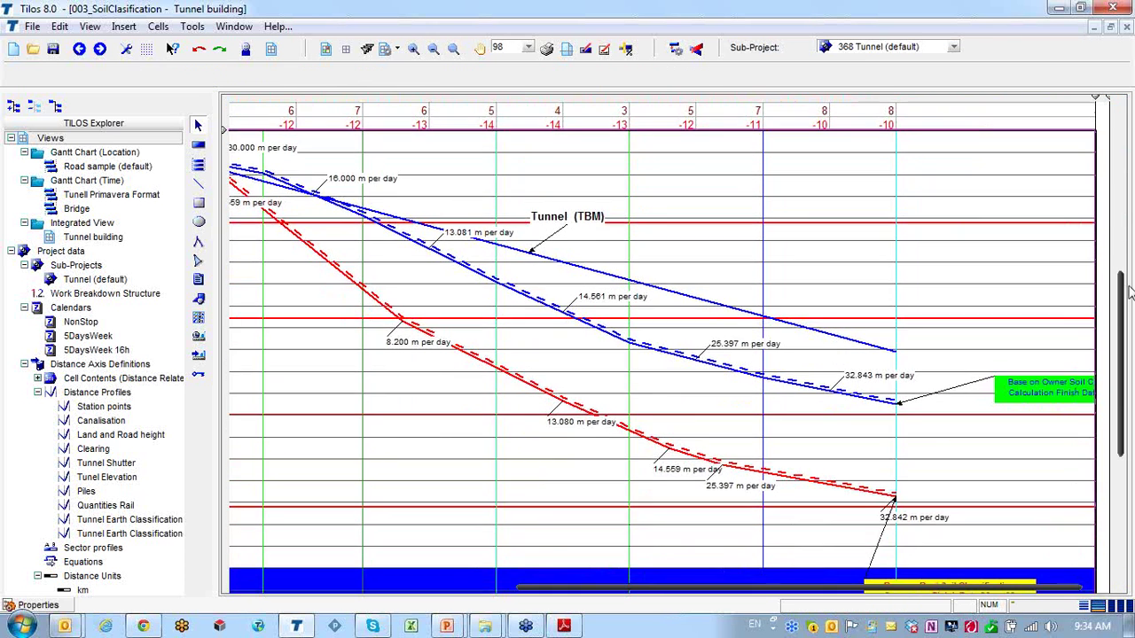
{"action": "scroll", "coordinate": [1125, 318], "scroll_direction": "down", "scroll_amount": 6}
{"action": "scroll", "coordinate": [902, 275], "scroll_direction": "up", "scroll_amount": 7}
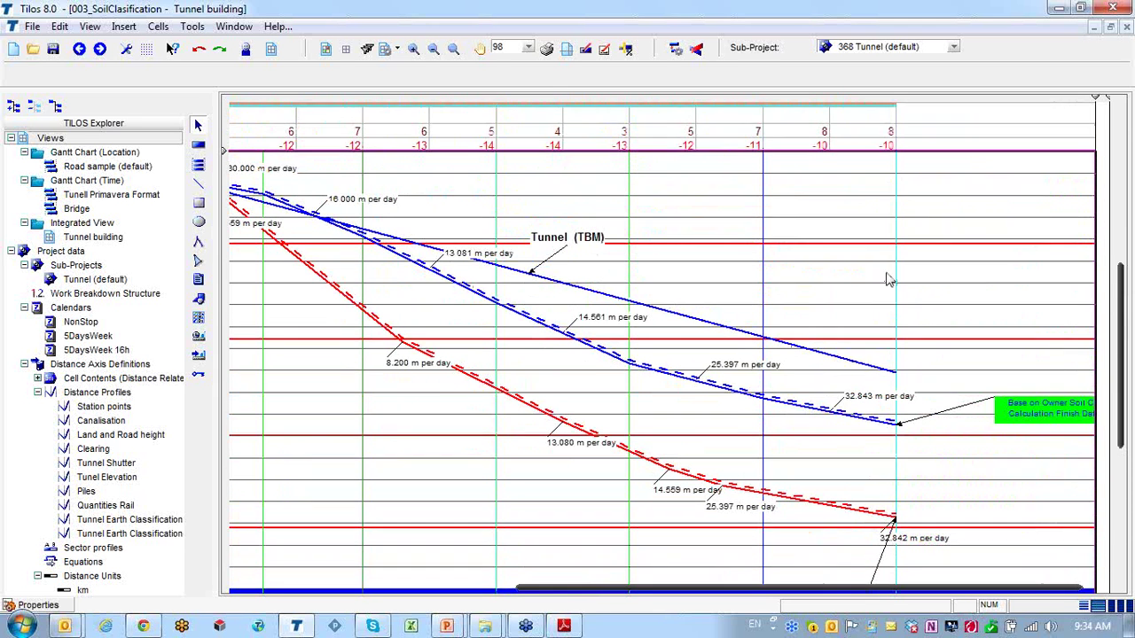
{"action": "scroll", "coordinate": [910, 296], "scroll_direction": "down", "scroll_amount": 1}
{"action": "left_click", "coordinate": [856, 318]}
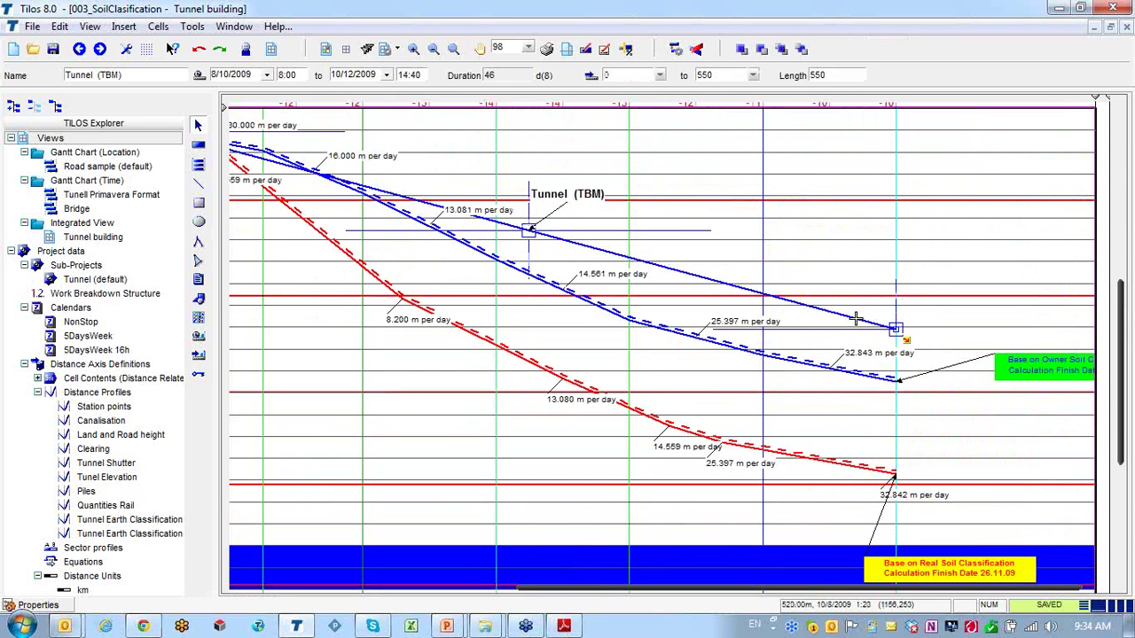
{"action": "left_click_drag", "start_coordinate": [856, 318], "coordinate": [845, 372]}
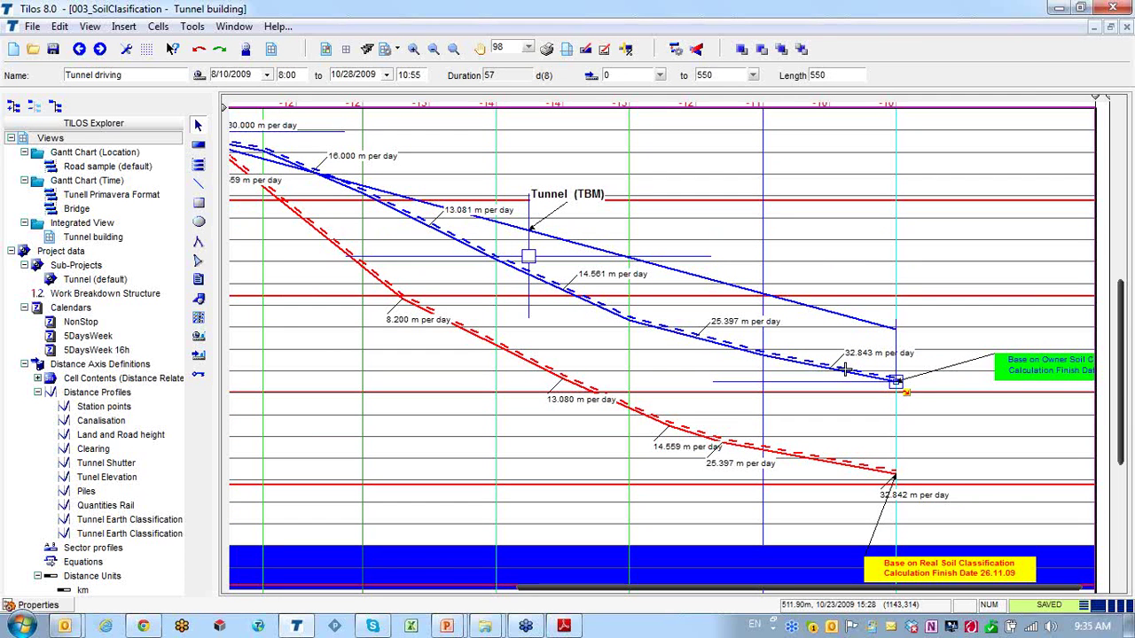
{"action": "left_click_drag", "start_coordinate": [901, 398], "coordinate": [895, 472]}
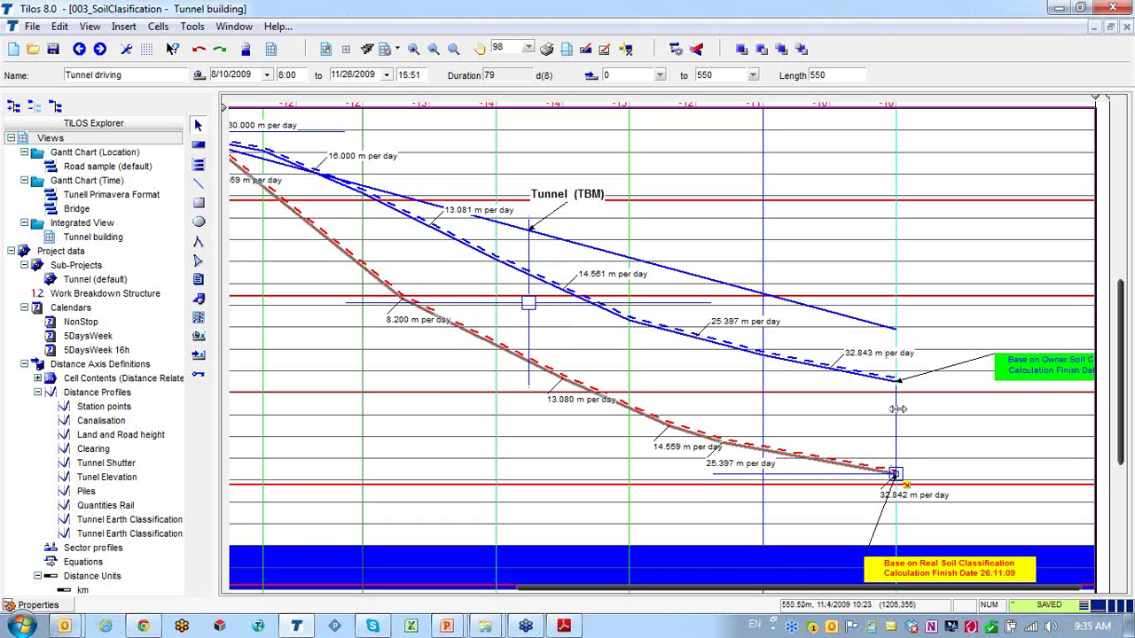
{"action": "left_click", "coordinate": [433, 51]}
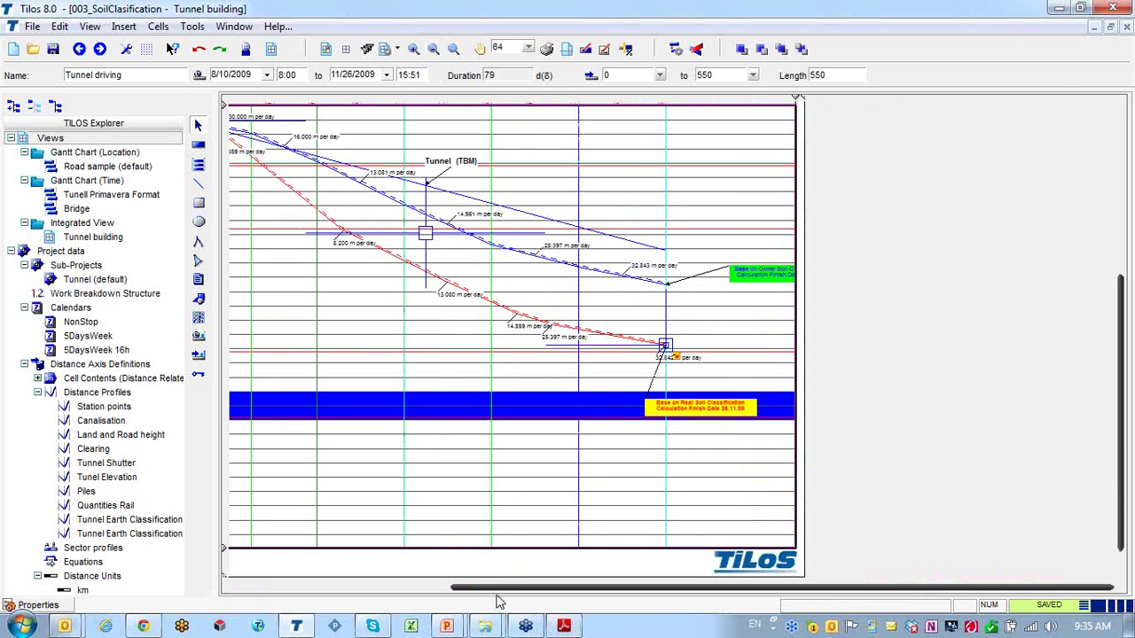
Review the complete Tunnel building chart from the tunnel sketch down to the task lines and save the project
{"action": "left_click_drag", "start_coordinate": [497, 594], "coordinate": [437, 594]}
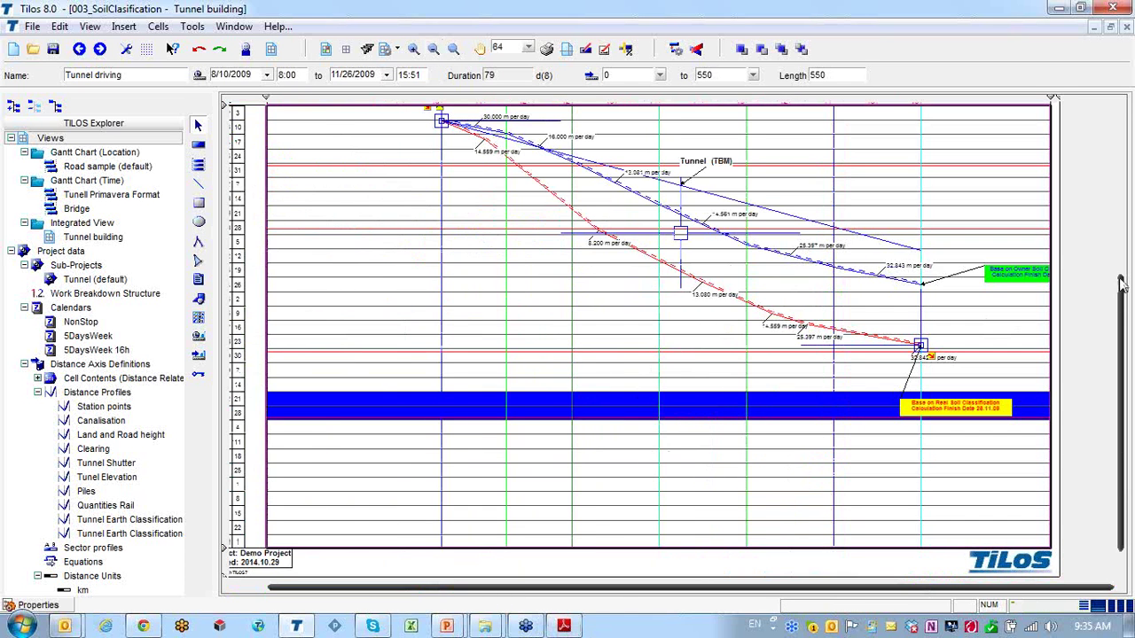
{"action": "left_click_drag", "start_coordinate": [1122, 282], "coordinate": [1103, 157]}
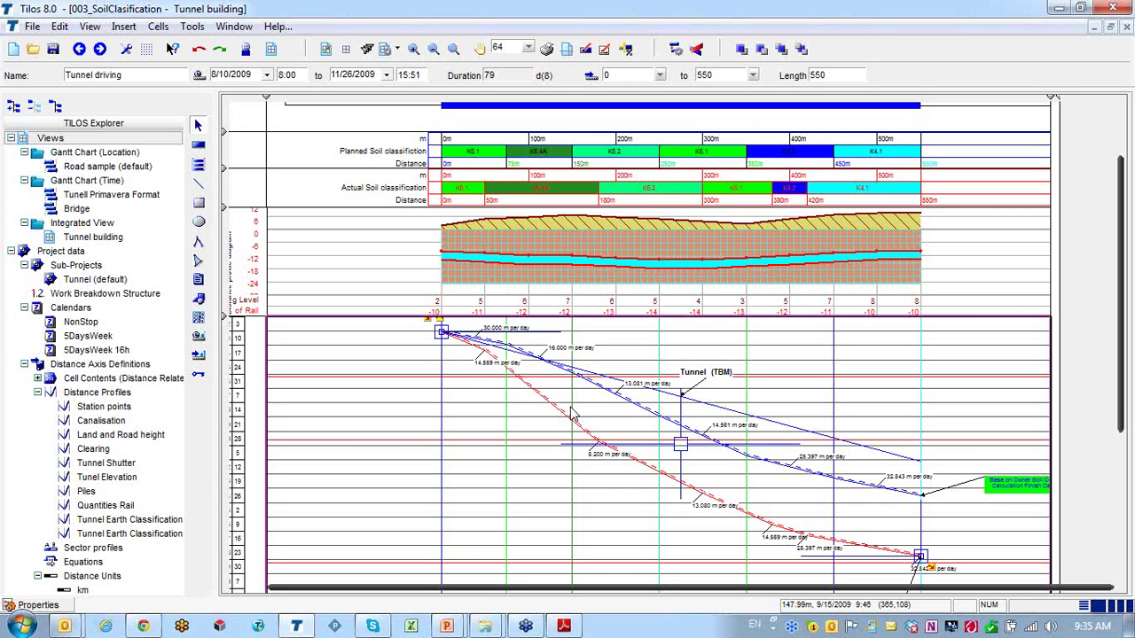
{"action": "key", "text": "ctrl+s"}
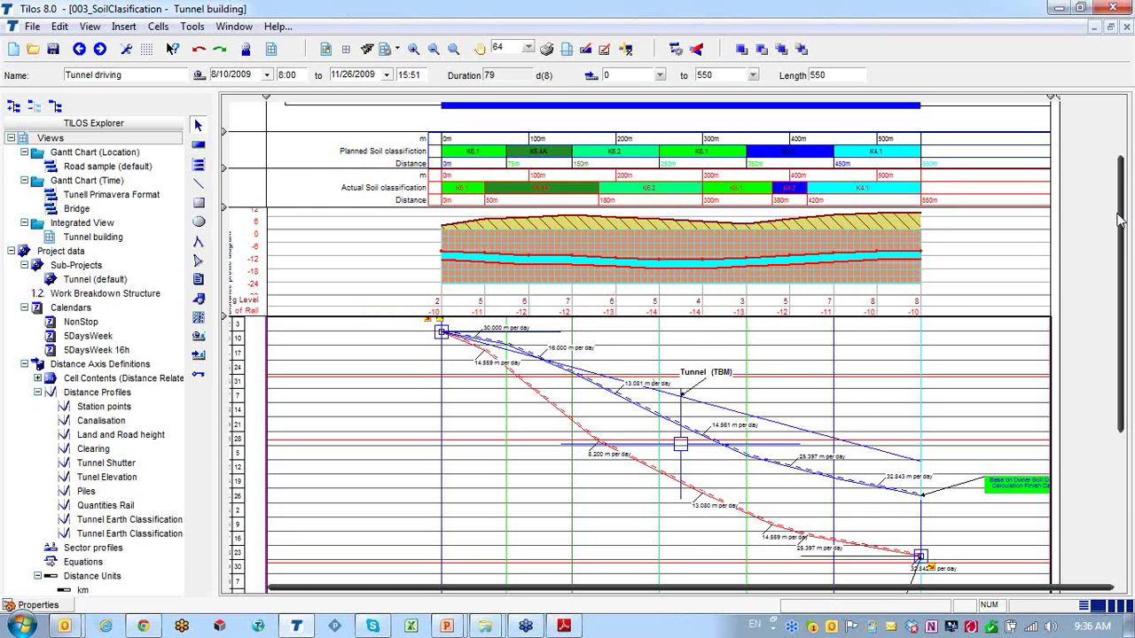
{"action": "left_click_drag", "start_coordinate": [1122, 217], "coordinate": [1108, 139]}
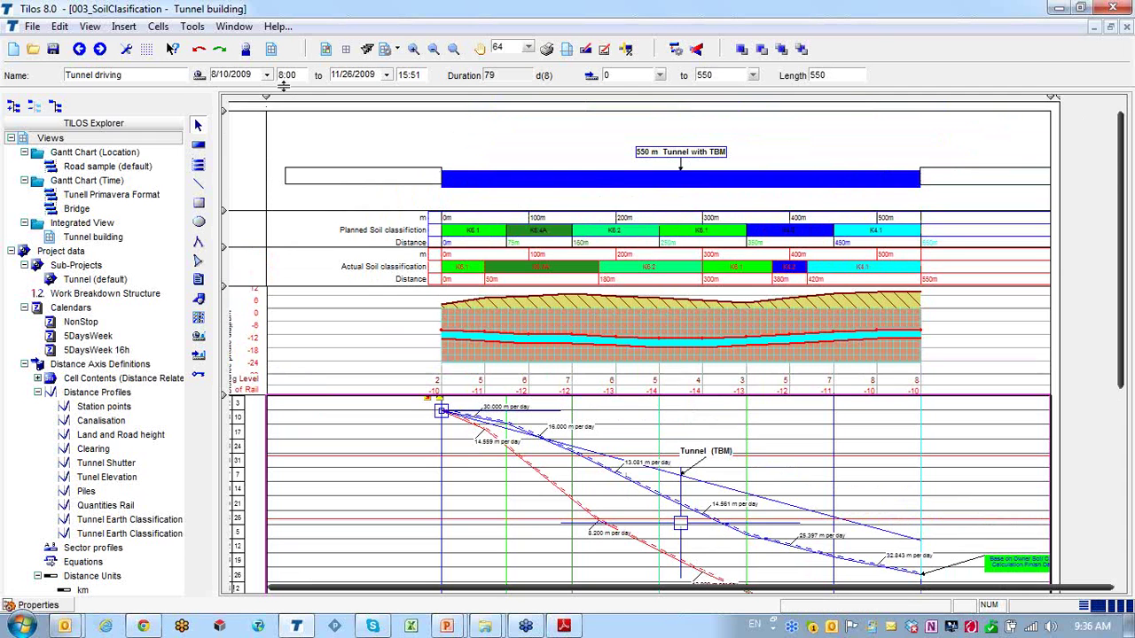
{"action": "key", "text": "ctrl+s"}
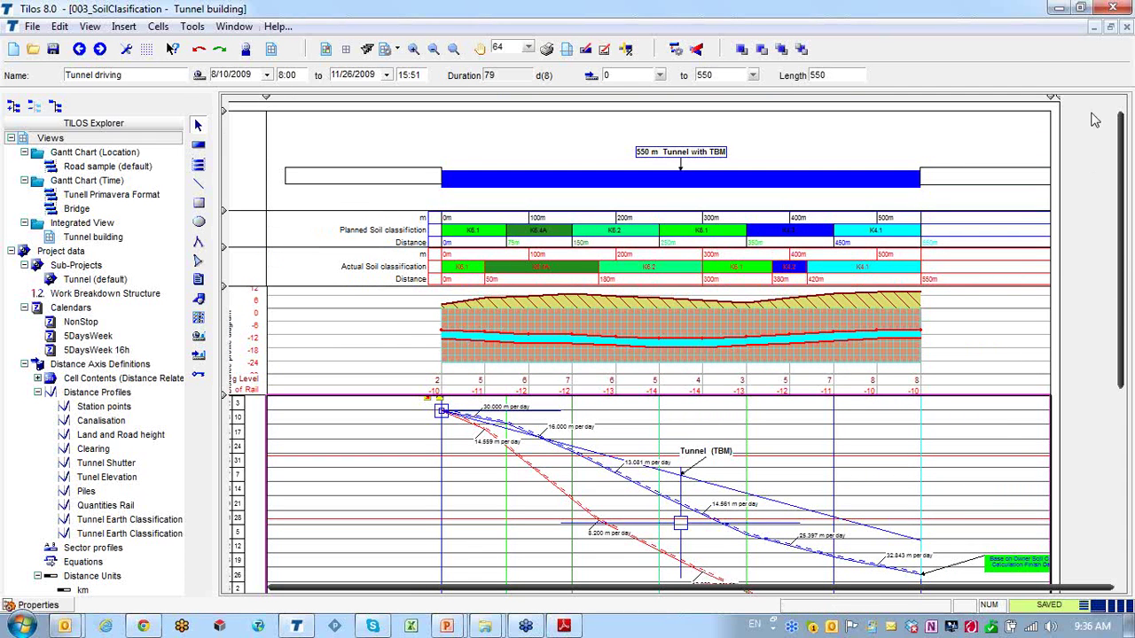
Close the soil classification project, open 004_Calculate Meet Points from the TEMPLATES folder and hide its cell settings
{"action": "left_click", "coordinate": [1094, 27]}
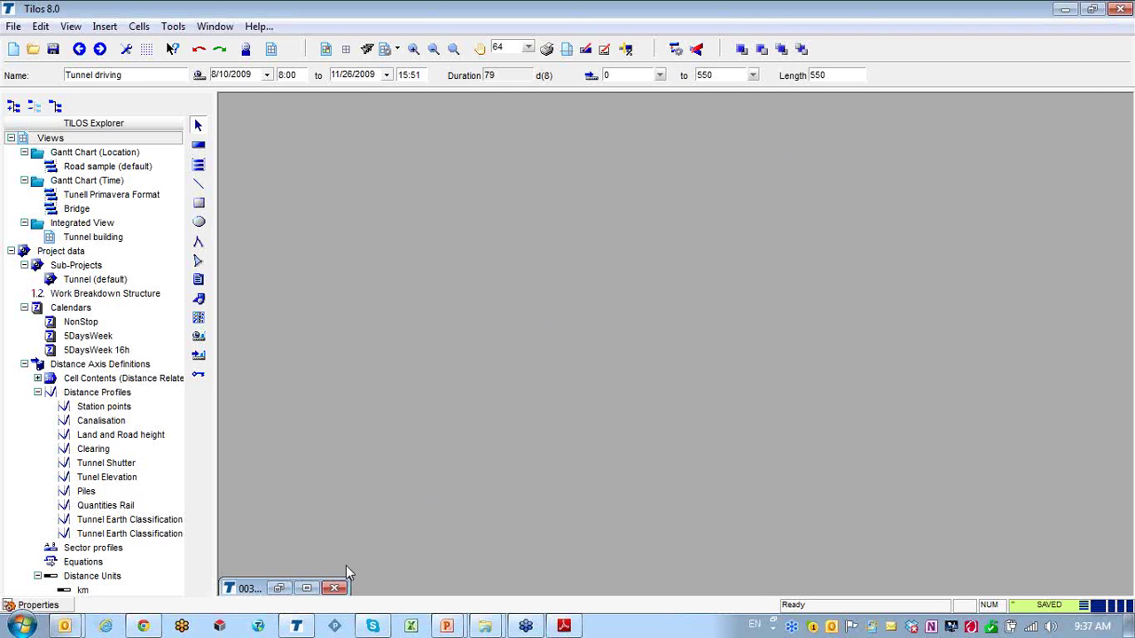
{"action": "left_click", "coordinate": [335, 588]}
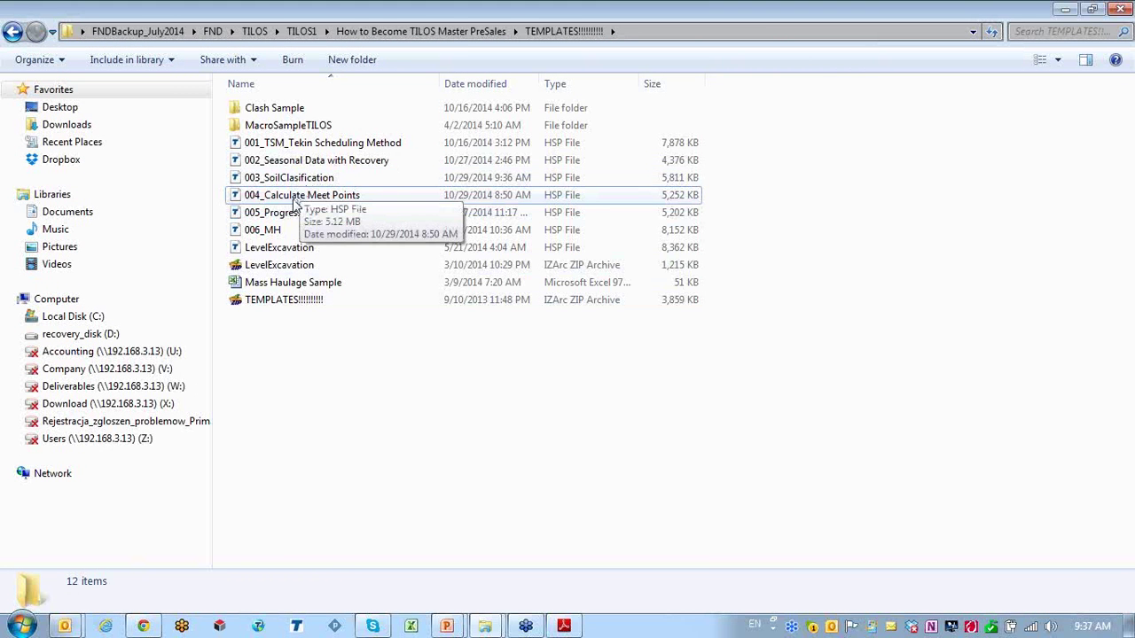
{"action": "double_click", "coordinate": [295, 200]}
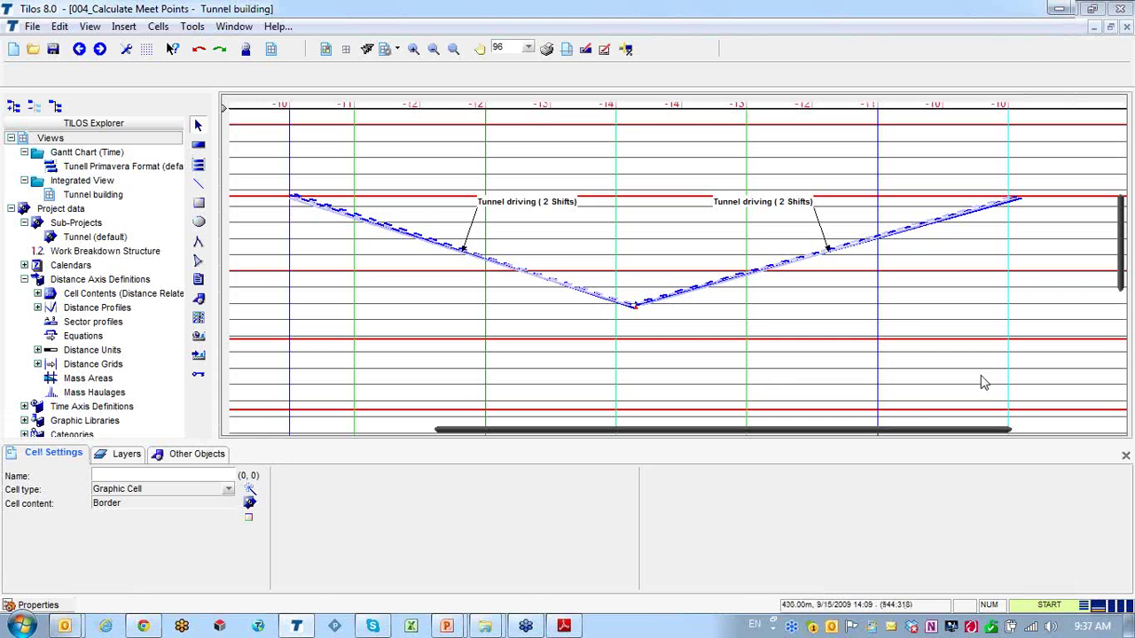
{"action": "left_click", "coordinate": [1126, 456]}
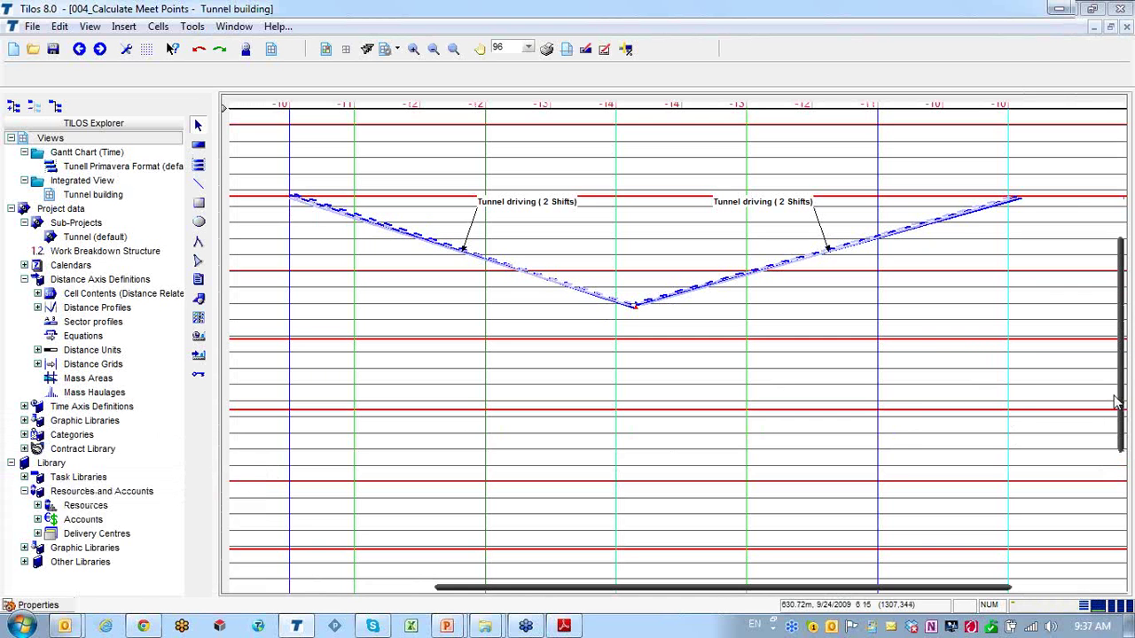
{"action": "left_click_drag", "start_coordinate": [1121, 370], "coordinate": [1104, 253]}
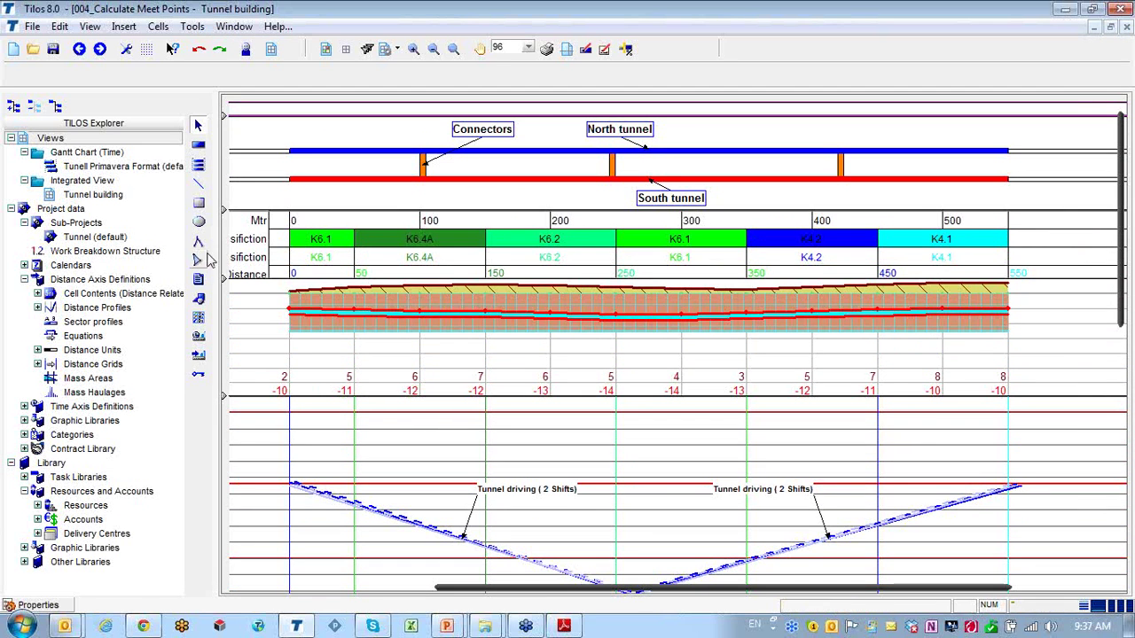
Collapse the soil classification rows and examine the North tunnel, South tunnel and connectors in the site sketch
{"action": "left_click_drag", "start_coordinate": [226, 280], "coordinate": [225, 212]}
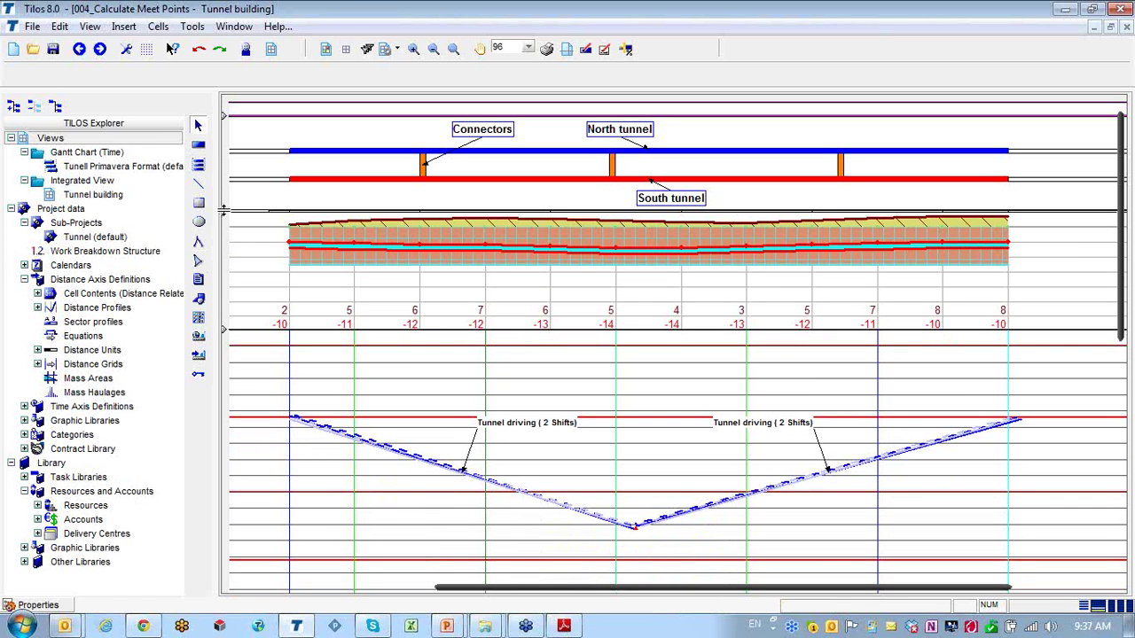
{"action": "left_click", "coordinate": [456, 184]}
{"action": "left_click", "coordinate": [343, 155]}
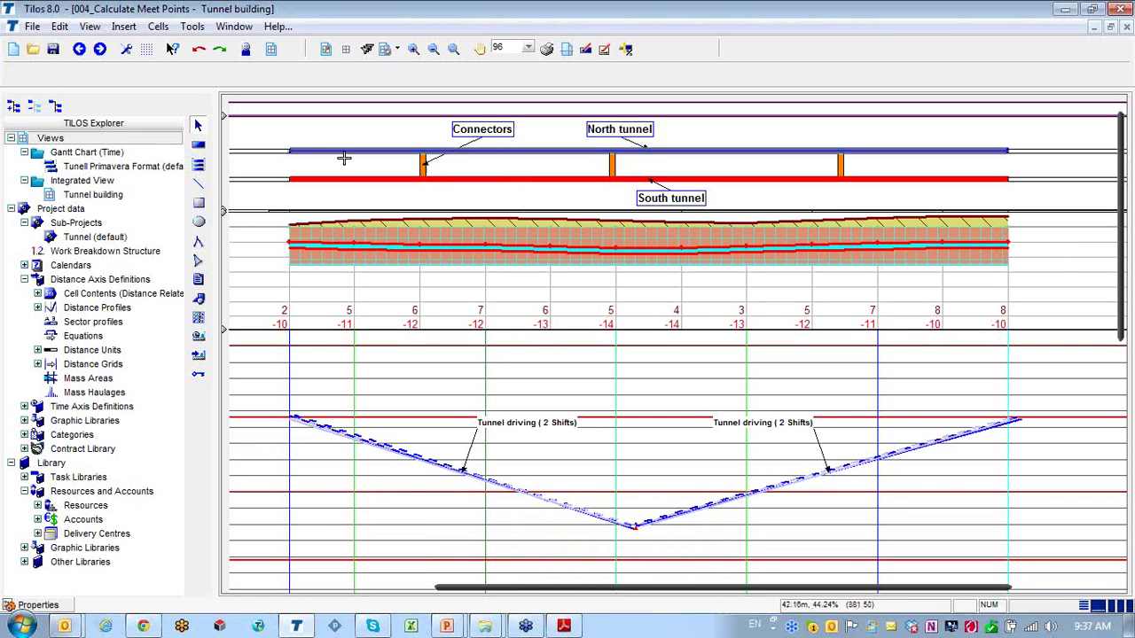
{"action": "left_click", "coordinate": [289, 152]}
{"action": "left_click", "coordinate": [417, 182]}
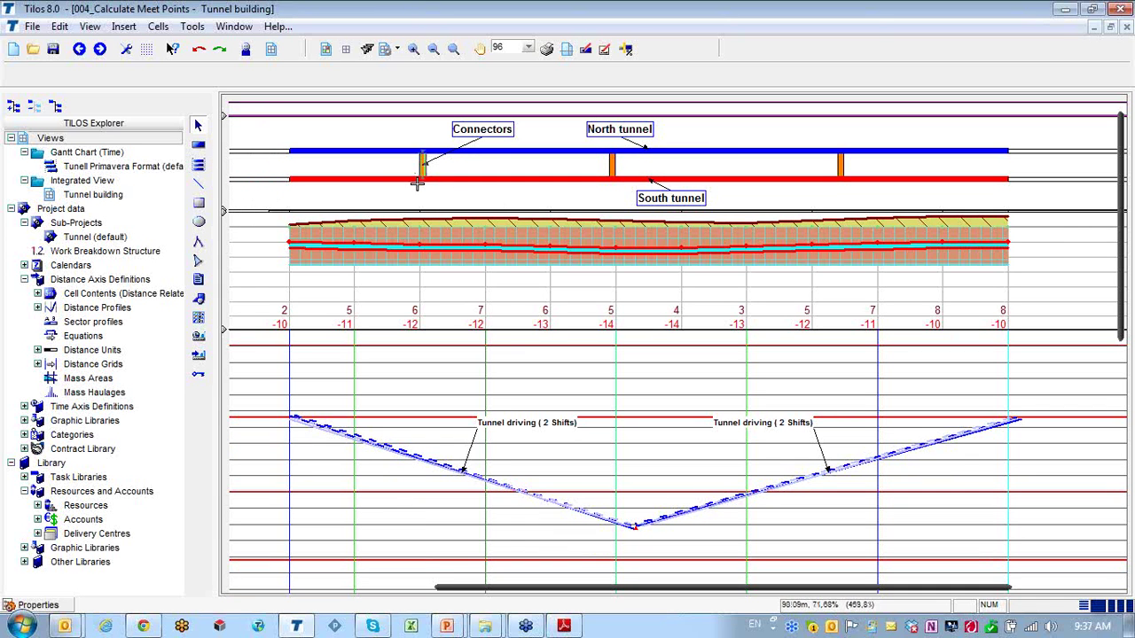
{"action": "left_click", "coordinate": [291, 151]}
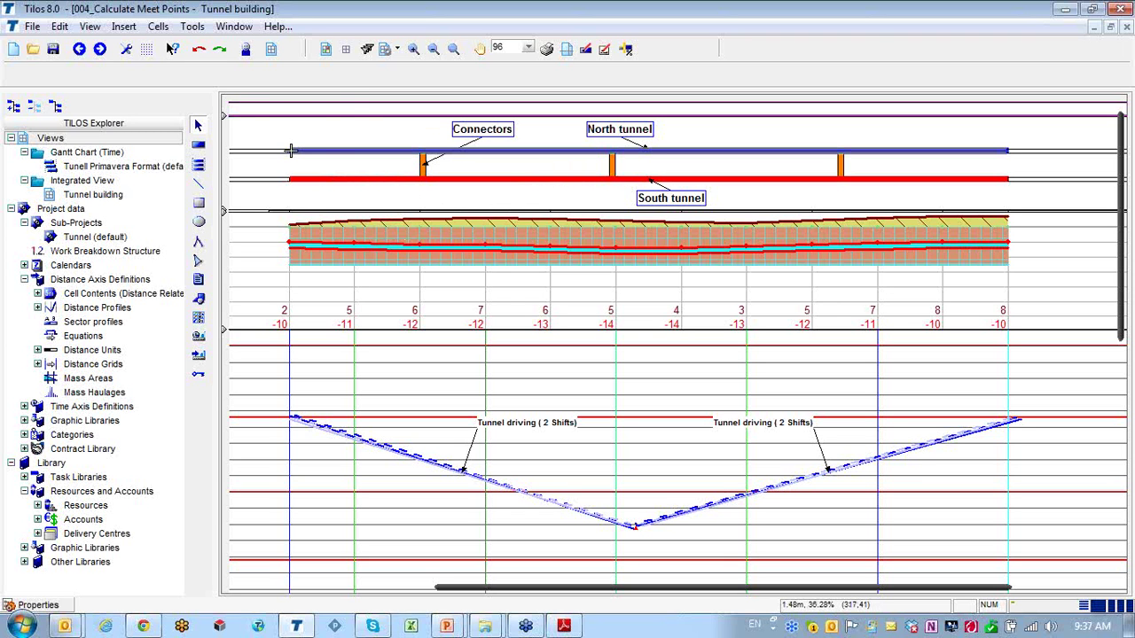
{"action": "left_click", "coordinate": [315, 181]}
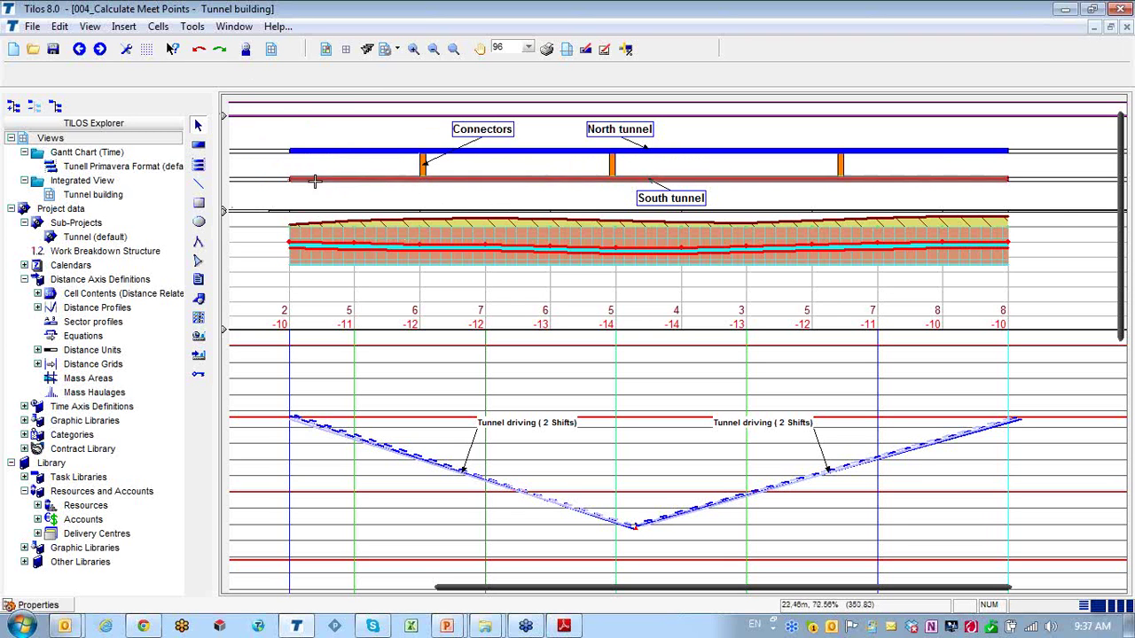
{"action": "left_click", "coordinate": [297, 152]}
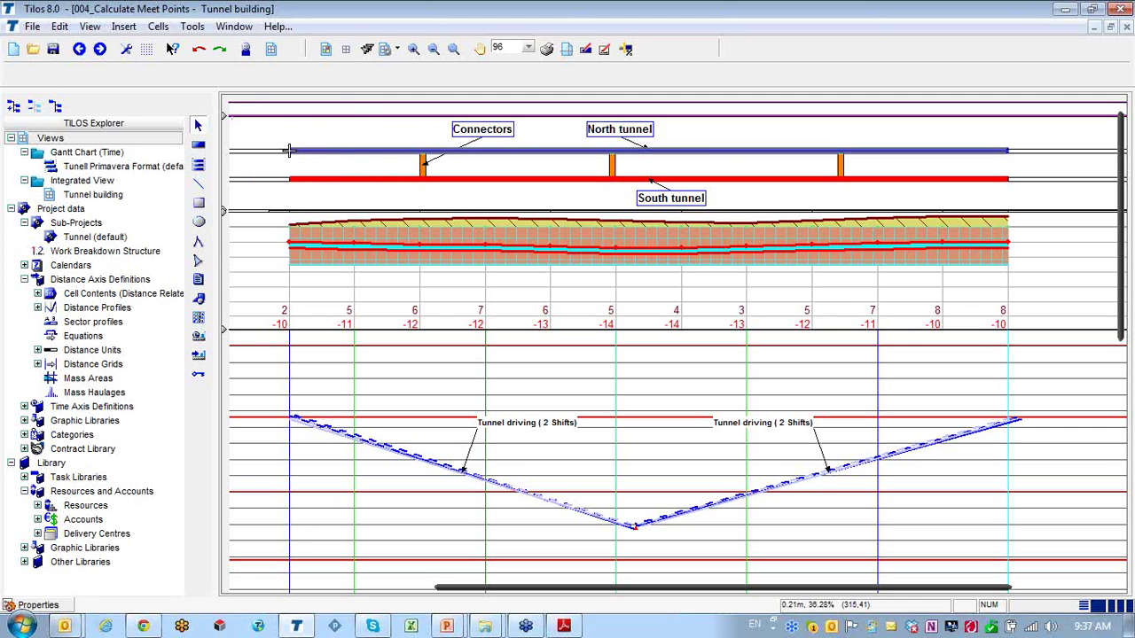
Check the tunnel driving starting points at both ends of the North tunnel and save the project
{"action": "left_click", "coordinate": [290, 424]}
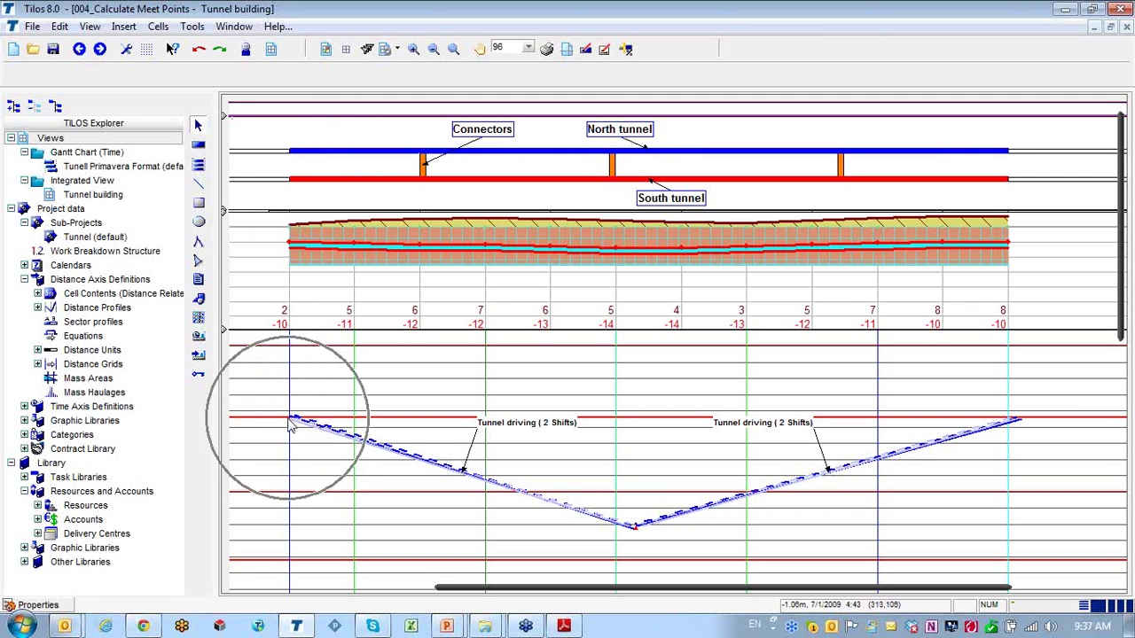
{"action": "left_click", "coordinate": [1011, 150]}
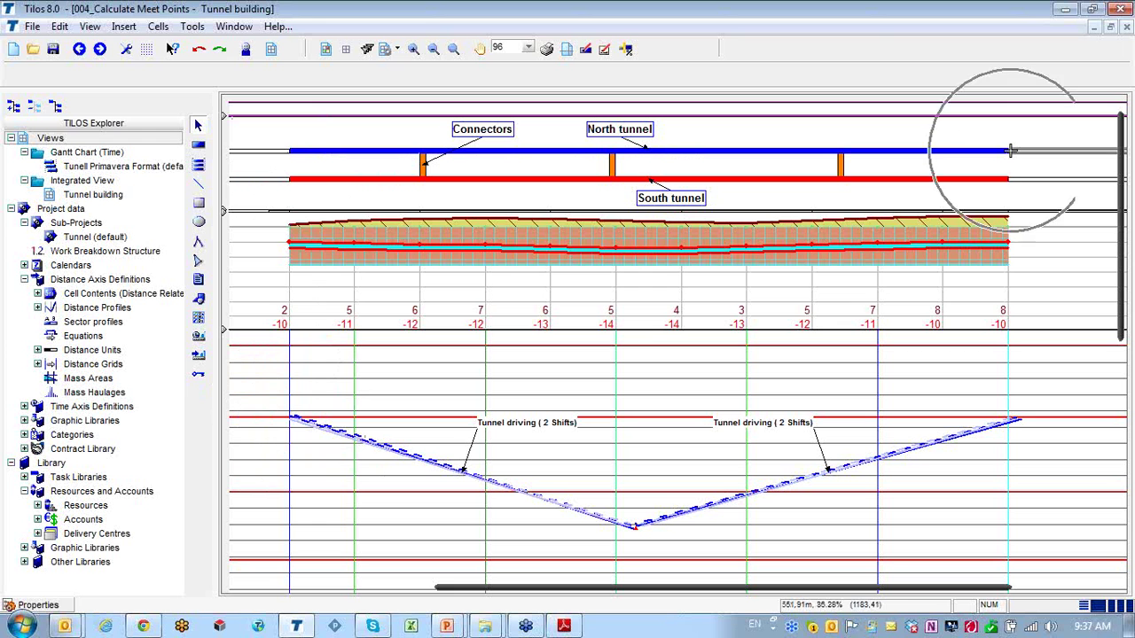
{"action": "left_click", "coordinate": [1023, 422]}
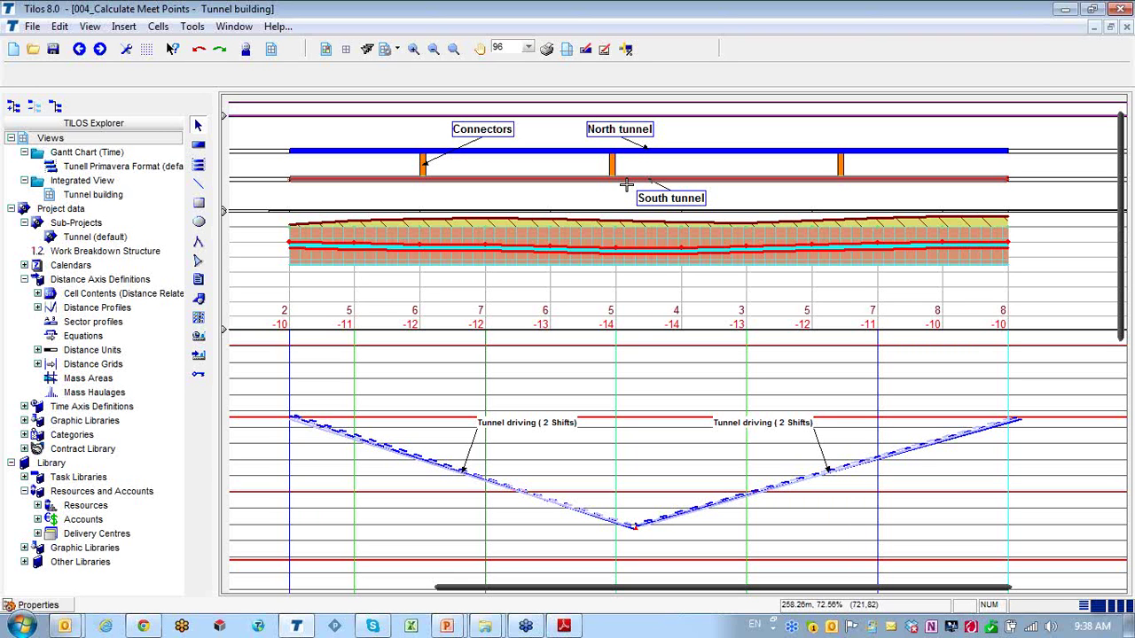
{"action": "key", "text": "ctrl+s"}
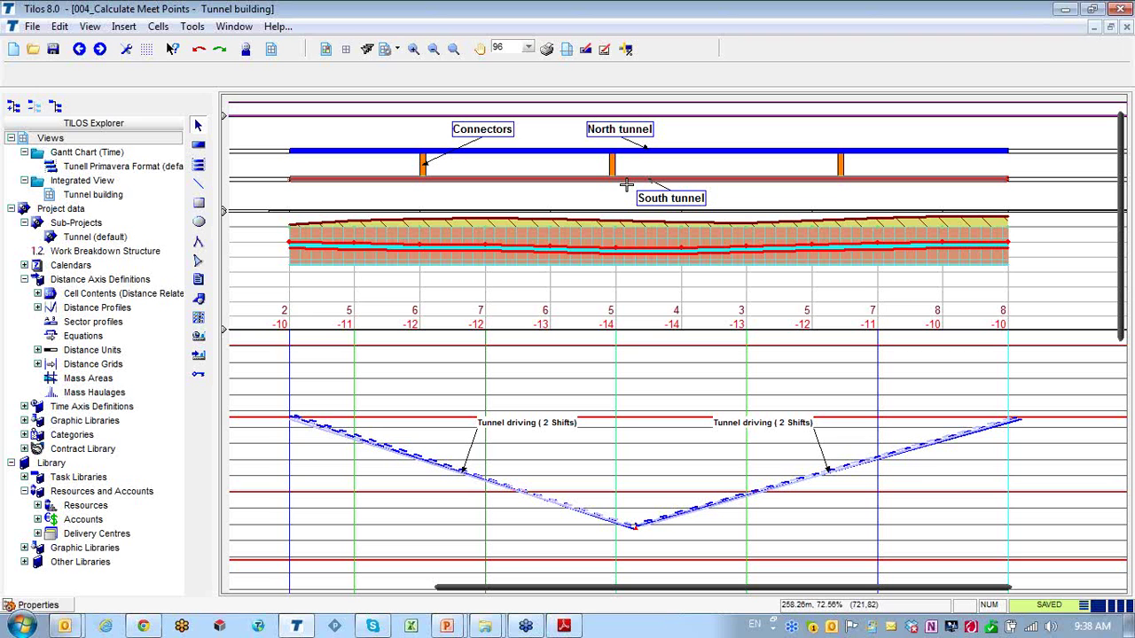
{"action": "left_click", "coordinate": [626, 181]}
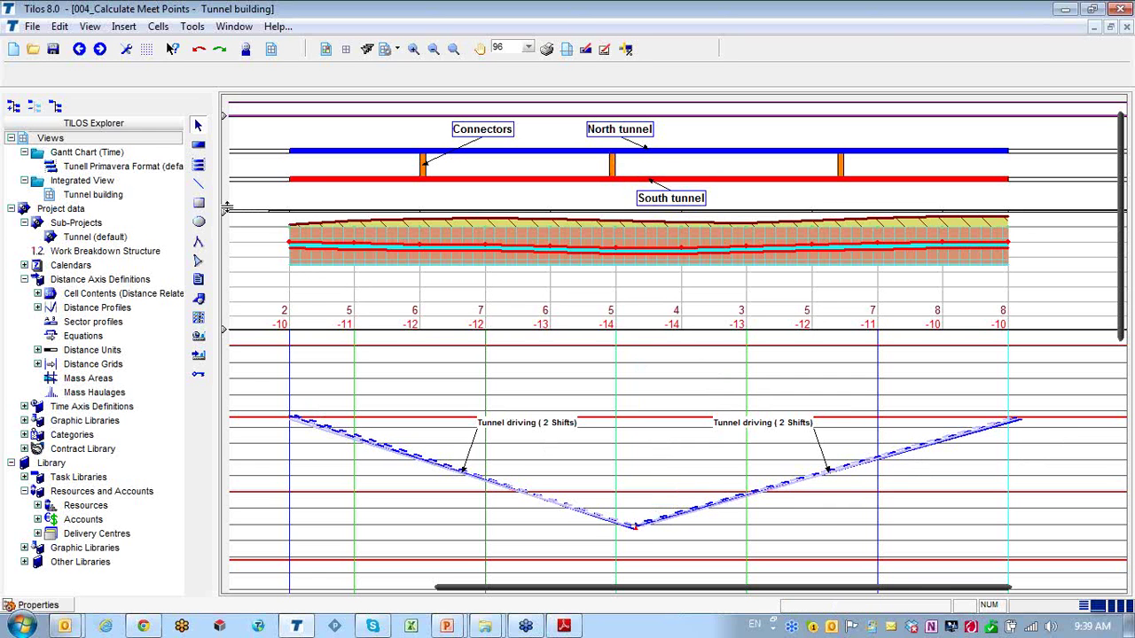
Expand the soil classification rows again and review them against the time axis and the two tunnel driving tasks
{"action": "left_click_drag", "start_coordinate": [224, 209], "coordinate": [228, 284]}
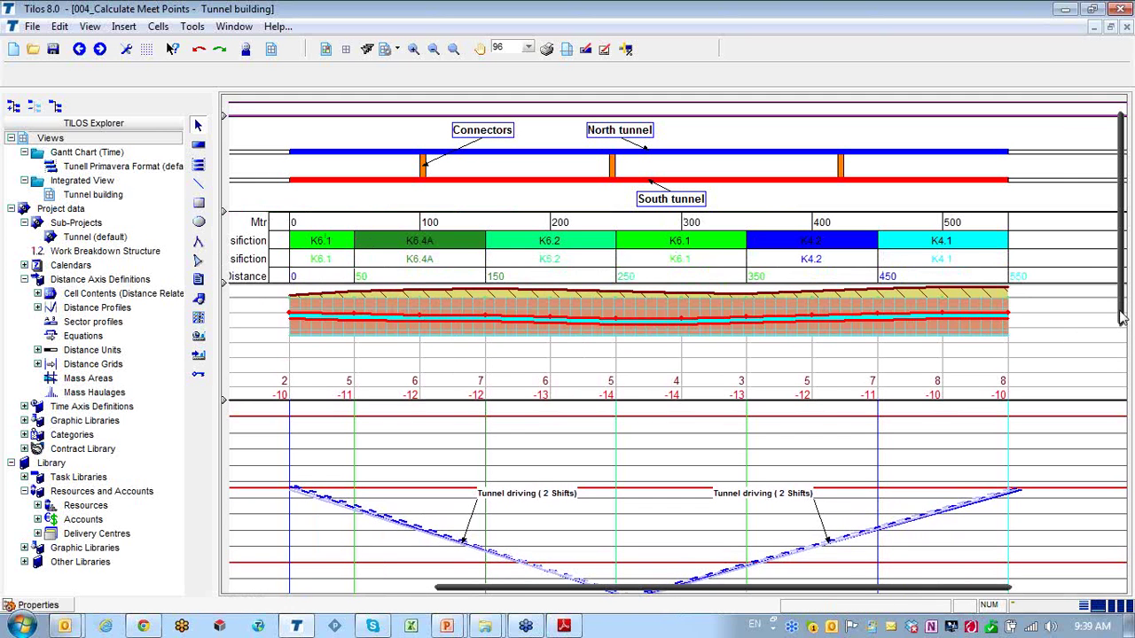
{"action": "left_click_drag", "start_coordinate": [1122, 324], "coordinate": [1125, 391]}
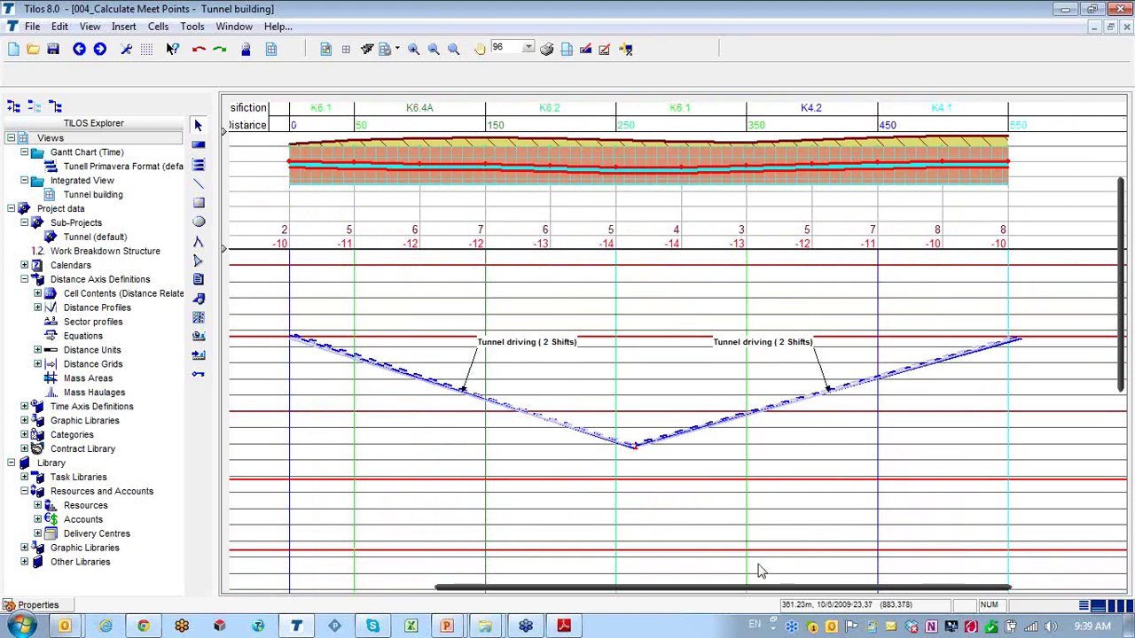
{"action": "left_click_drag", "start_coordinate": [717, 601], "coordinate": [452, 603]}
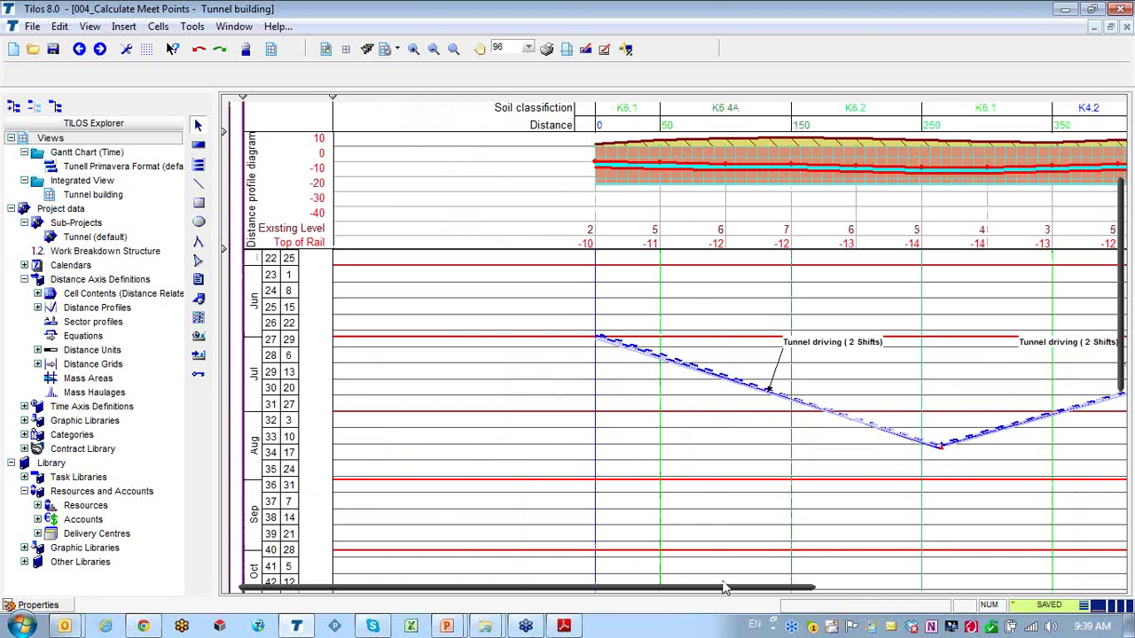
{"action": "left_click_drag", "start_coordinate": [725, 587], "coordinate": [910, 578]}
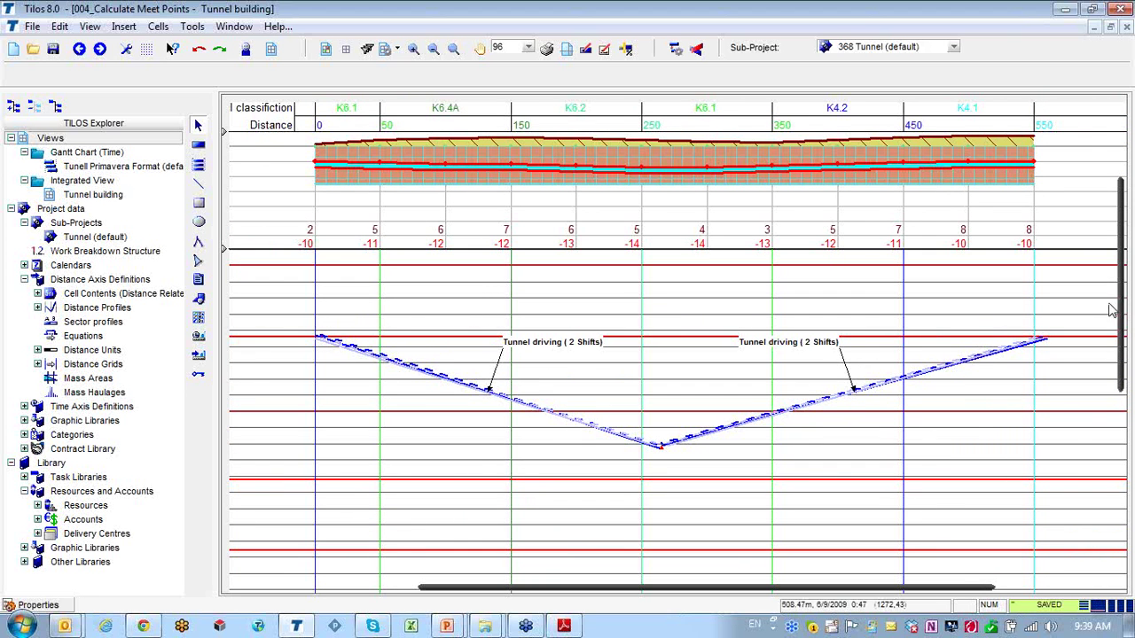
{"action": "scroll", "coordinate": [1122, 348], "scroll_direction": "up", "scroll_amount": 5}
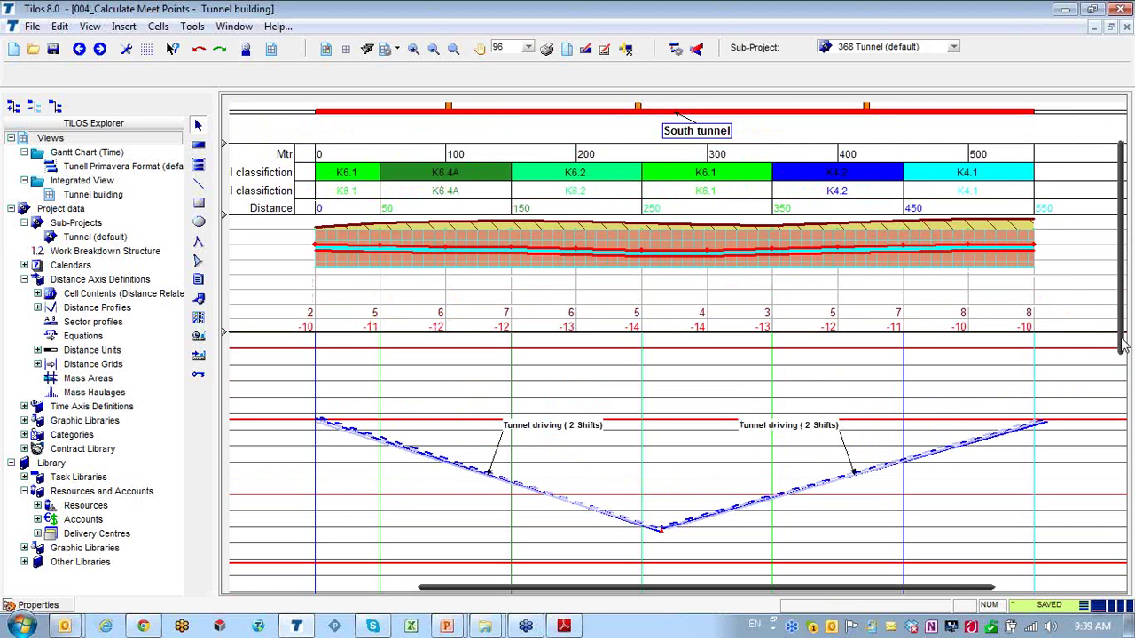
{"action": "scroll", "coordinate": [1122, 348], "scroll_direction": "down", "scroll_amount": 8}
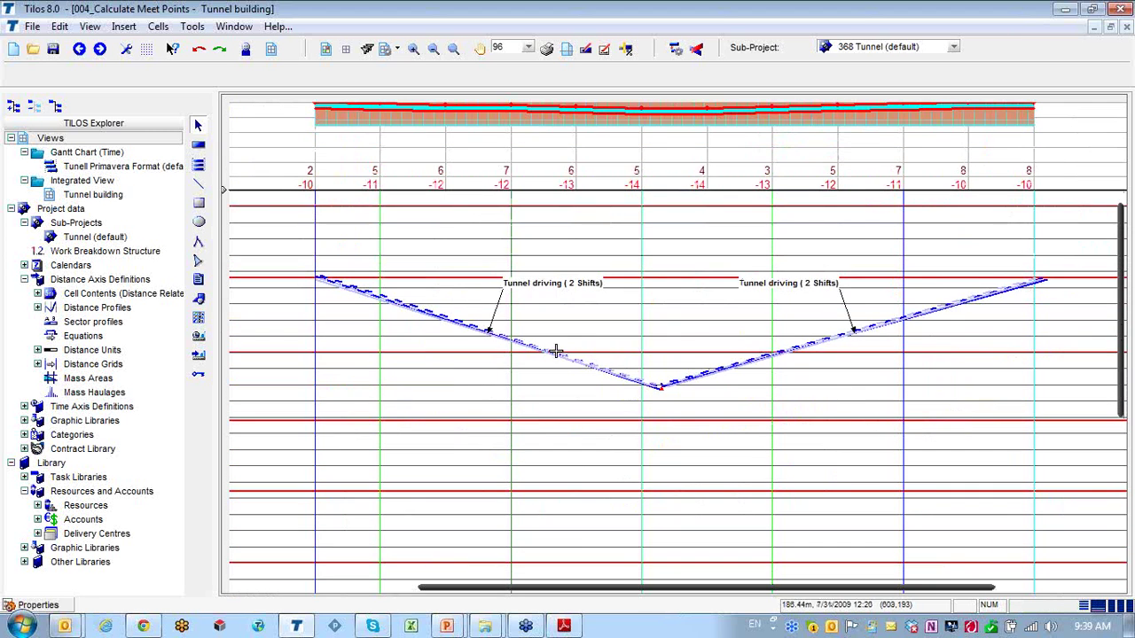
Set the calculation profile of the Tunnel driving task from 0 to 265 m to Tunnel Earth Classification, and close its properties
{"action": "left_click", "coordinate": [555, 352]}
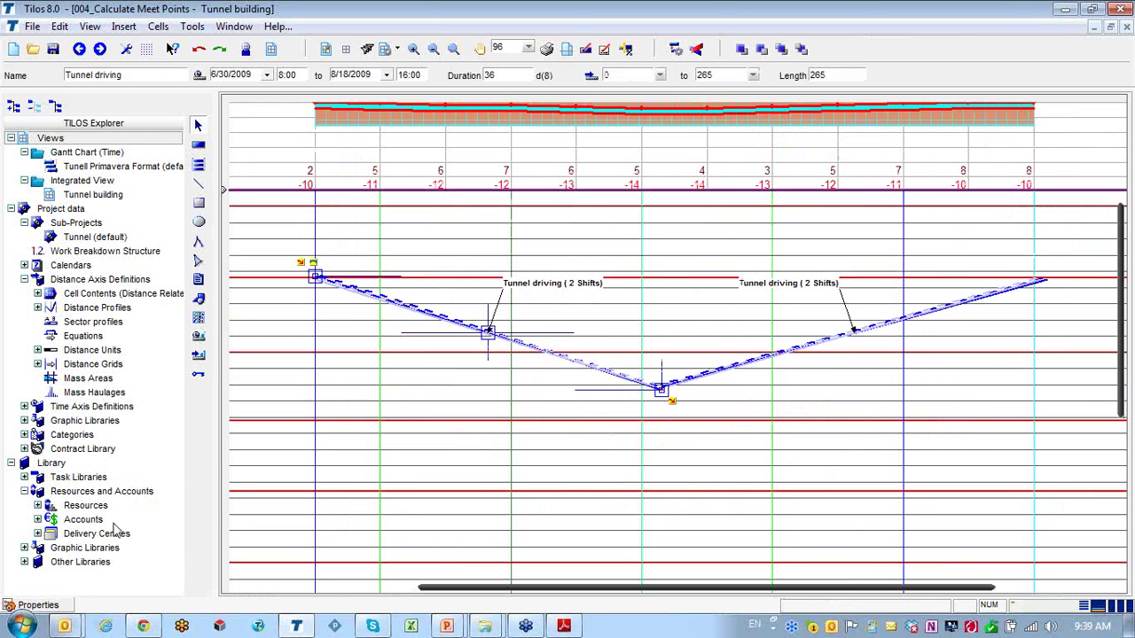
{"action": "left_click", "coordinate": [46, 605]}
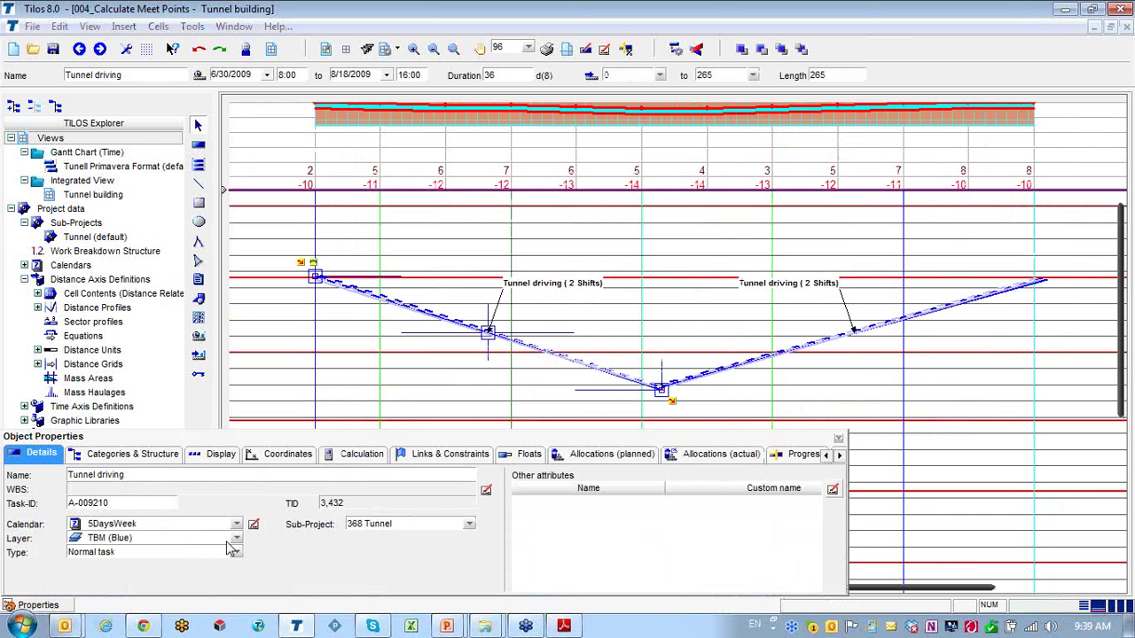
{"action": "left_click", "coordinate": [350, 456]}
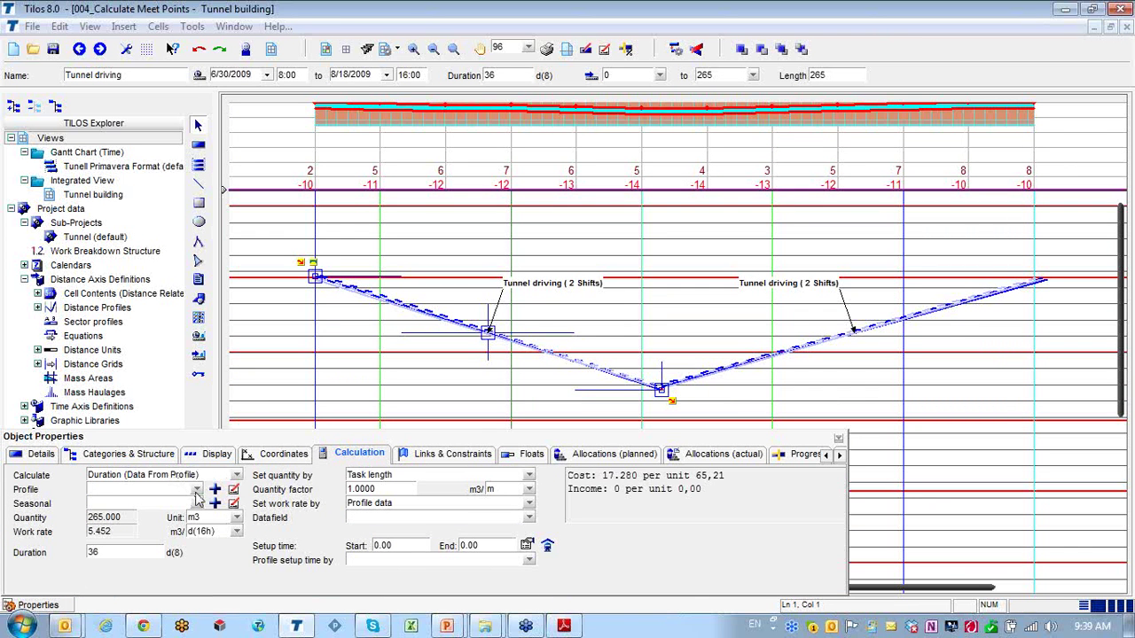
{"action": "left_click", "coordinate": [197, 490]}
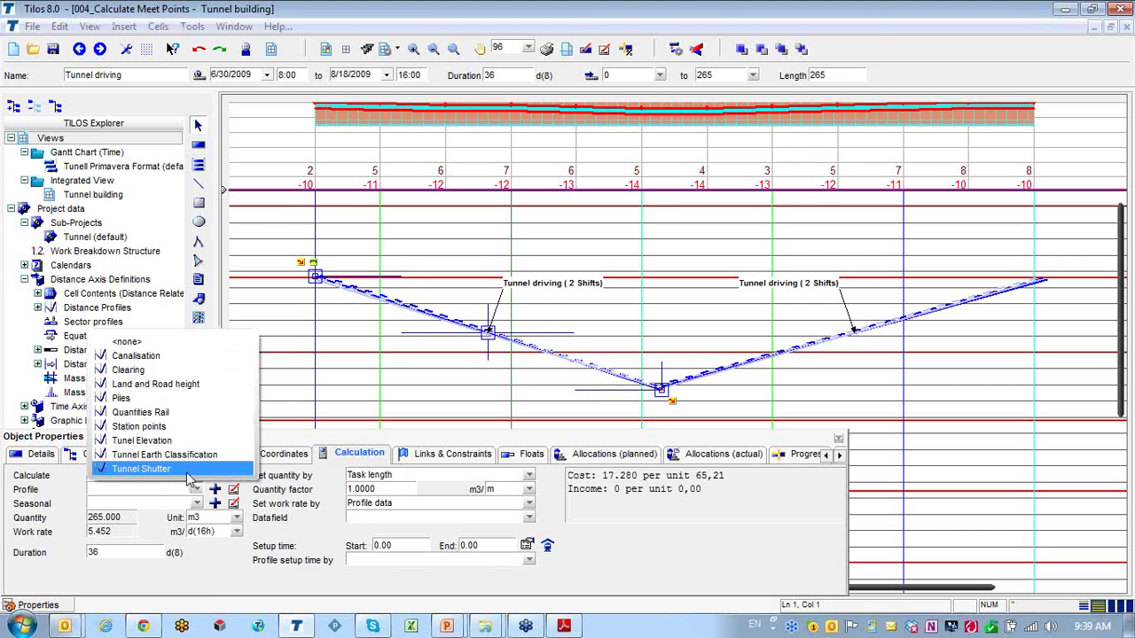
{"action": "left_click", "coordinate": [164, 455]}
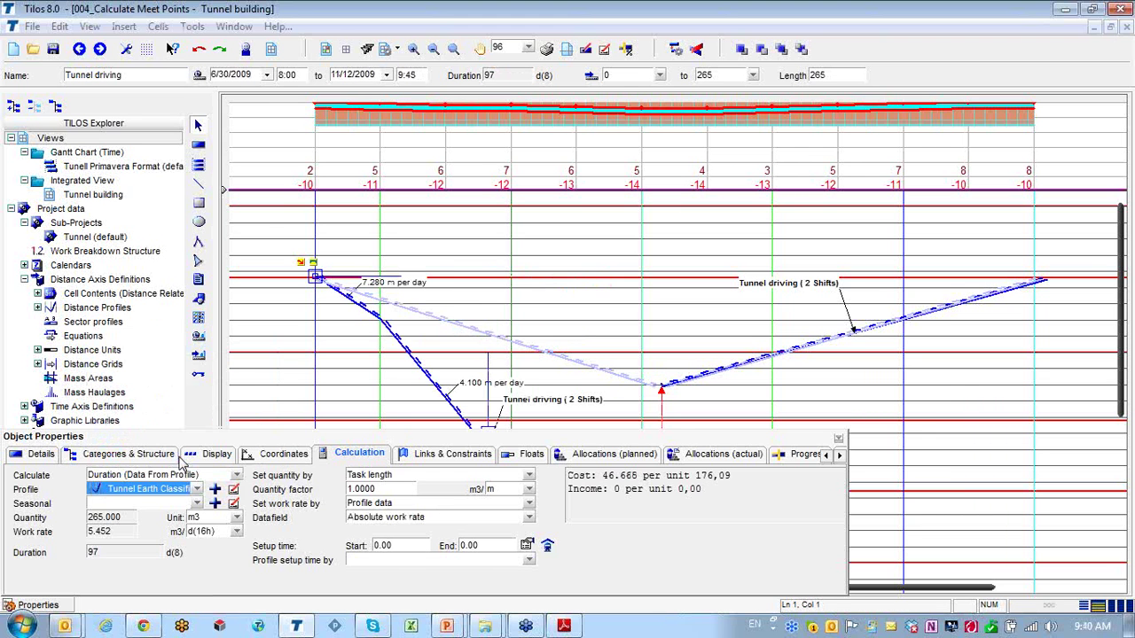
{"action": "double_click", "coordinate": [829, 436]}
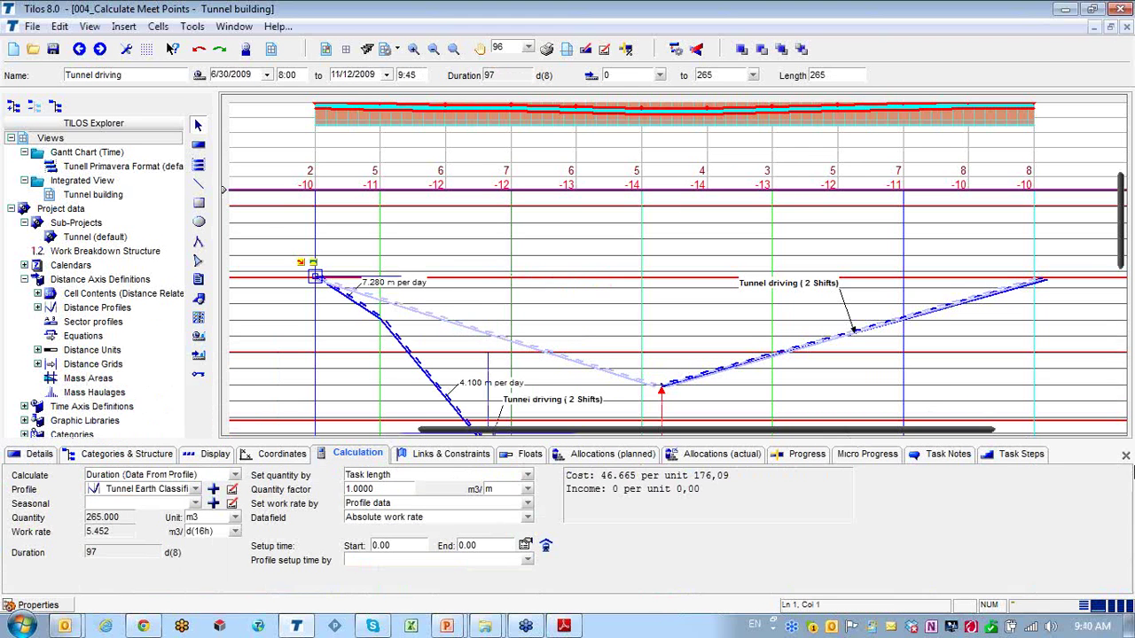
{"action": "left_click", "coordinate": [1126, 456]}
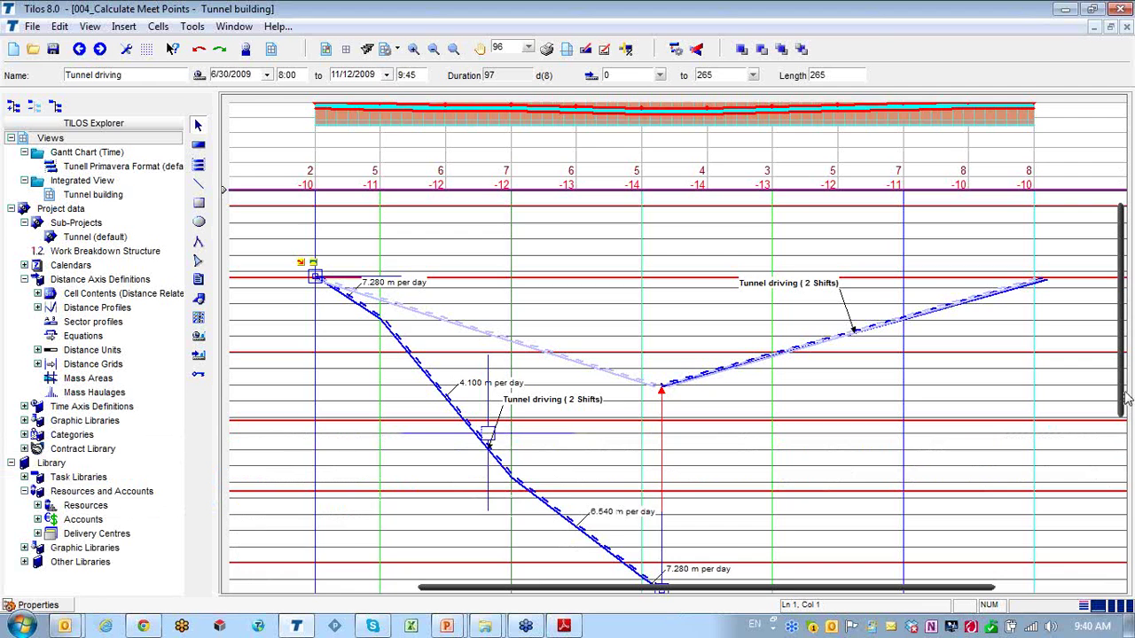
{"action": "scroll", "coordinate": [1126, 401], "scroll_direction": "down", "scroll_amount": 1}
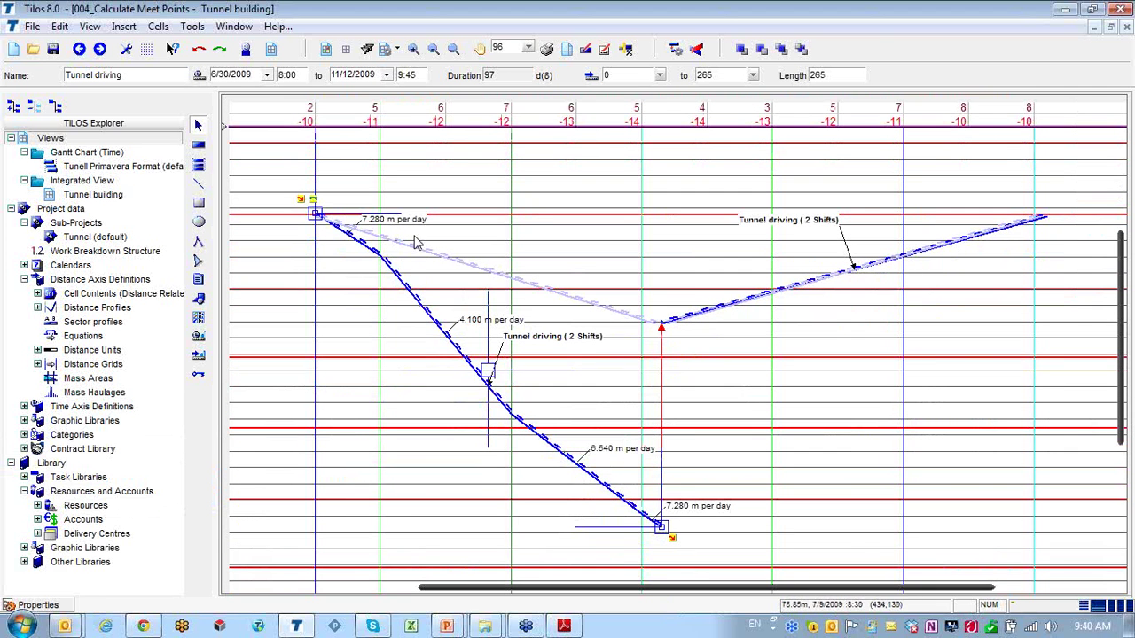
Open the calculation properties of the Tunnel driving task that runs from 560 to 265 m
{"action": "left_click", "coordinate": [344, 272]}
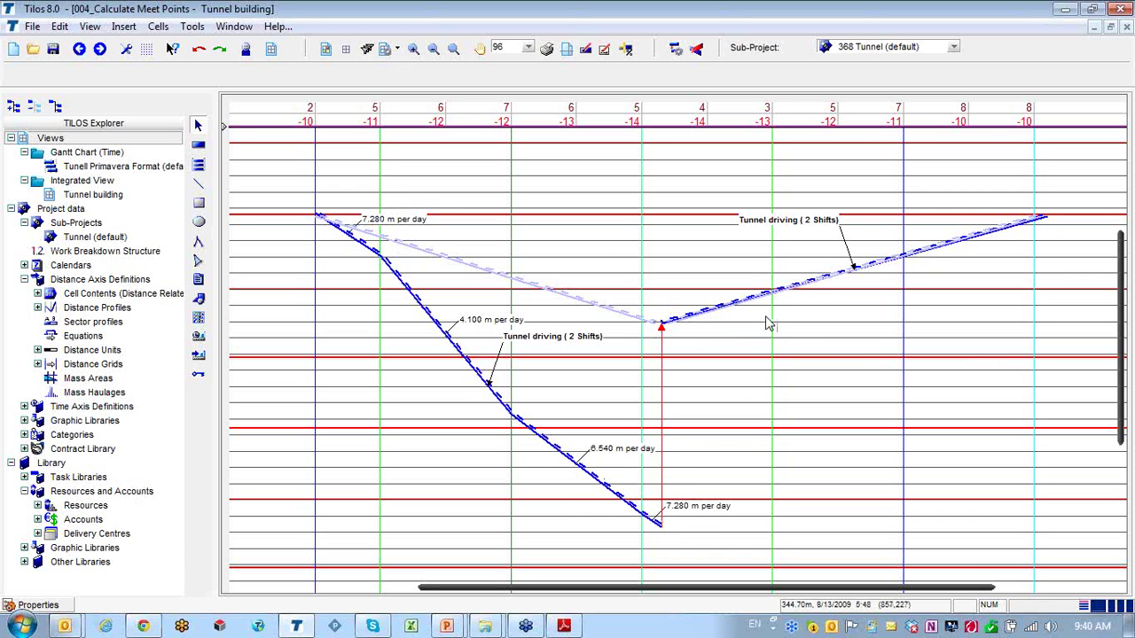
{"action": "left_click", "coordinate": [942, 248]}
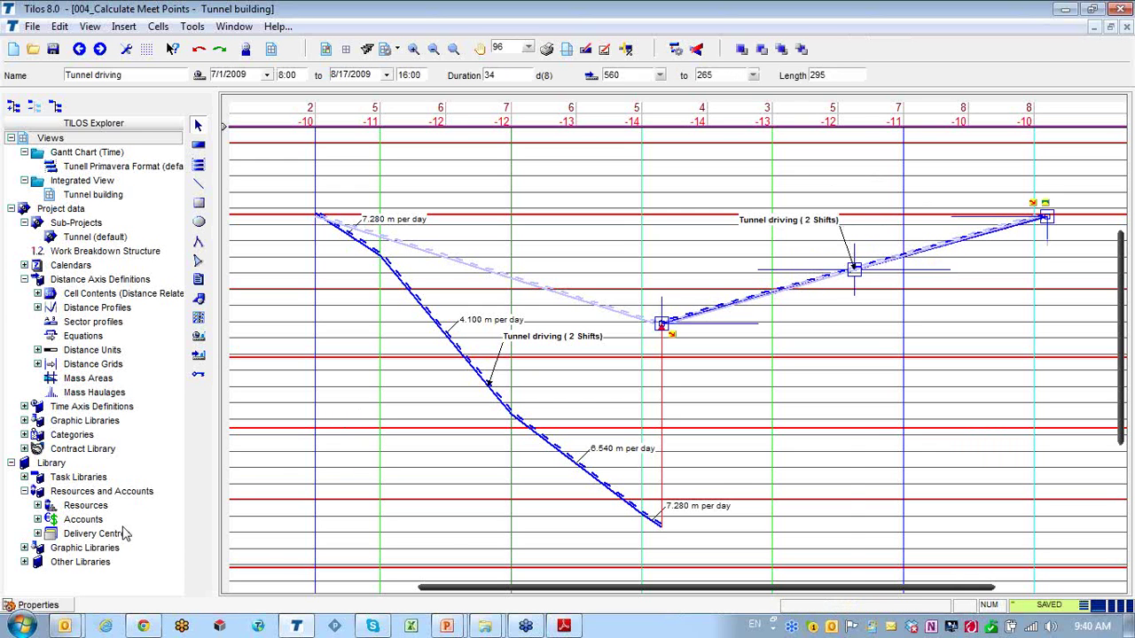
{"action": "left_click", "coordinate": [36, 606]}
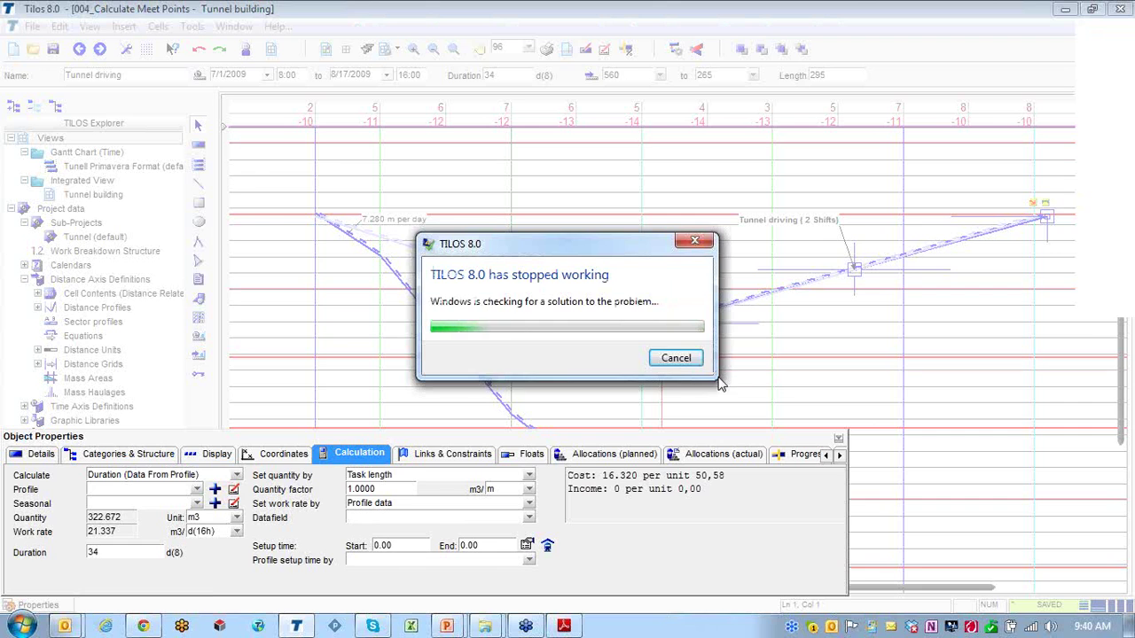
Dismiss the crash dialog and reopen the 004_Calculate Meet Points project from the TEMPLATES folder
{"action": "left_click", "coordinate": [676, 361]}
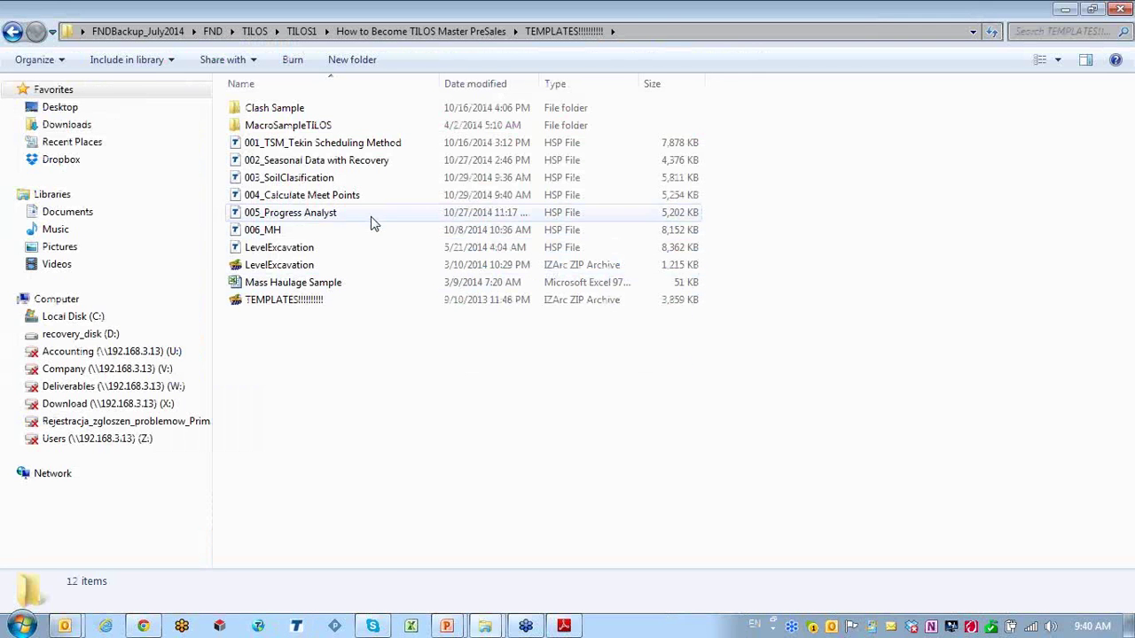
{"action": "left_click", "coordinate": [302, 199]}
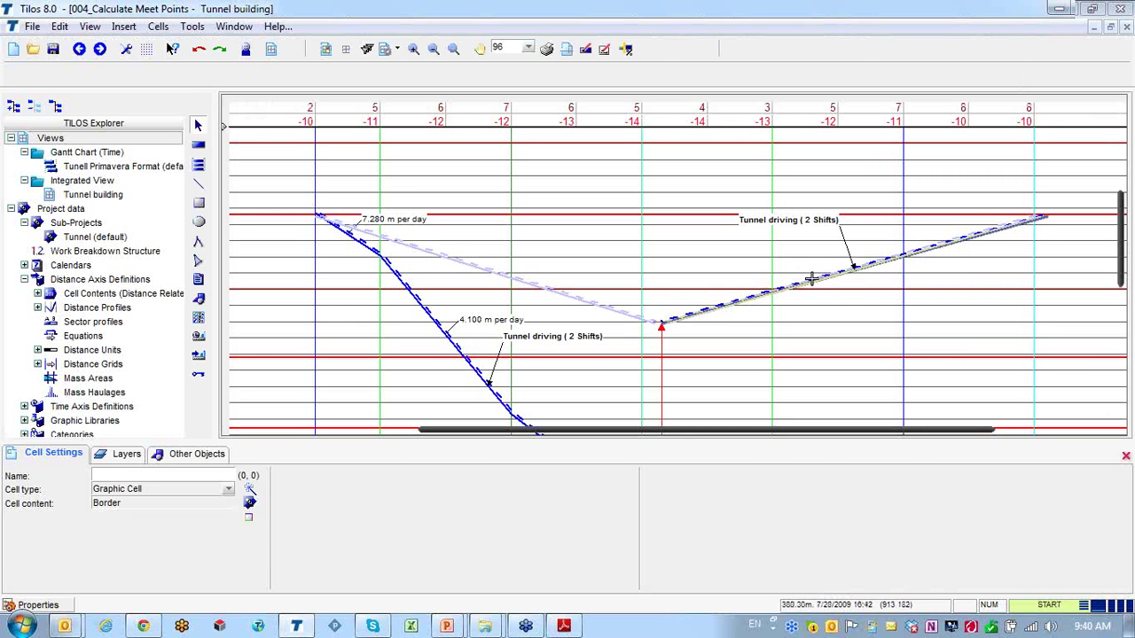
Set the calculation profile of the Tunnel driving task from 560 to 265 m to Tunnel Earth Classification, and close its properties
{"action": "left_click", "coordinate": [727, 295]}
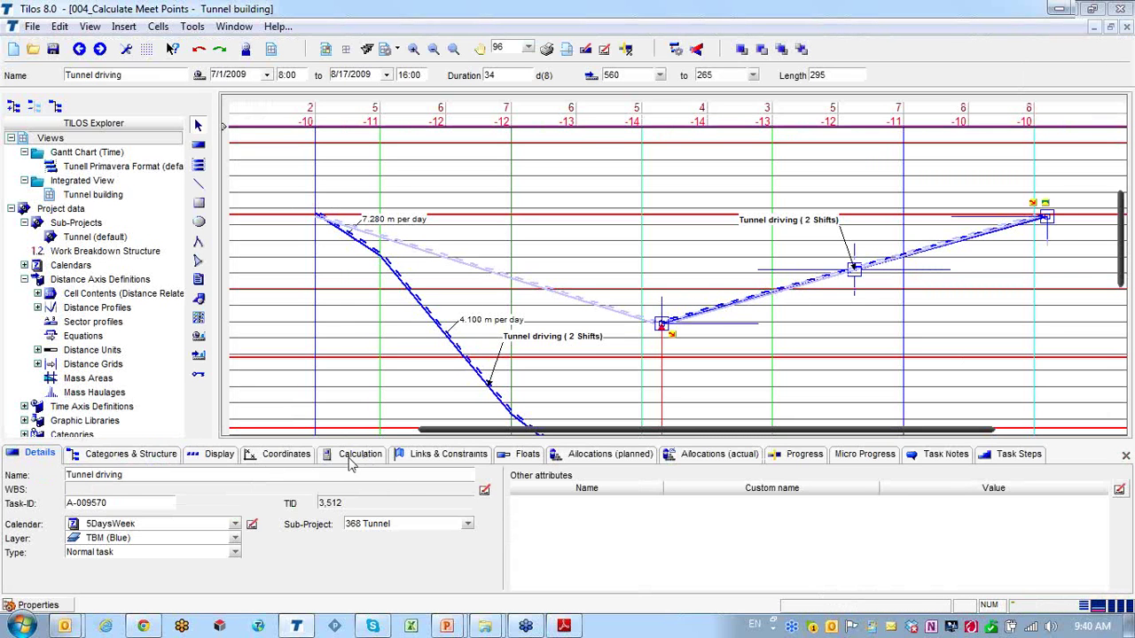
{"action": "left_click", "coordinate": [358, 454]}
{"action": "left_click", "coordinate": [195, 489]}
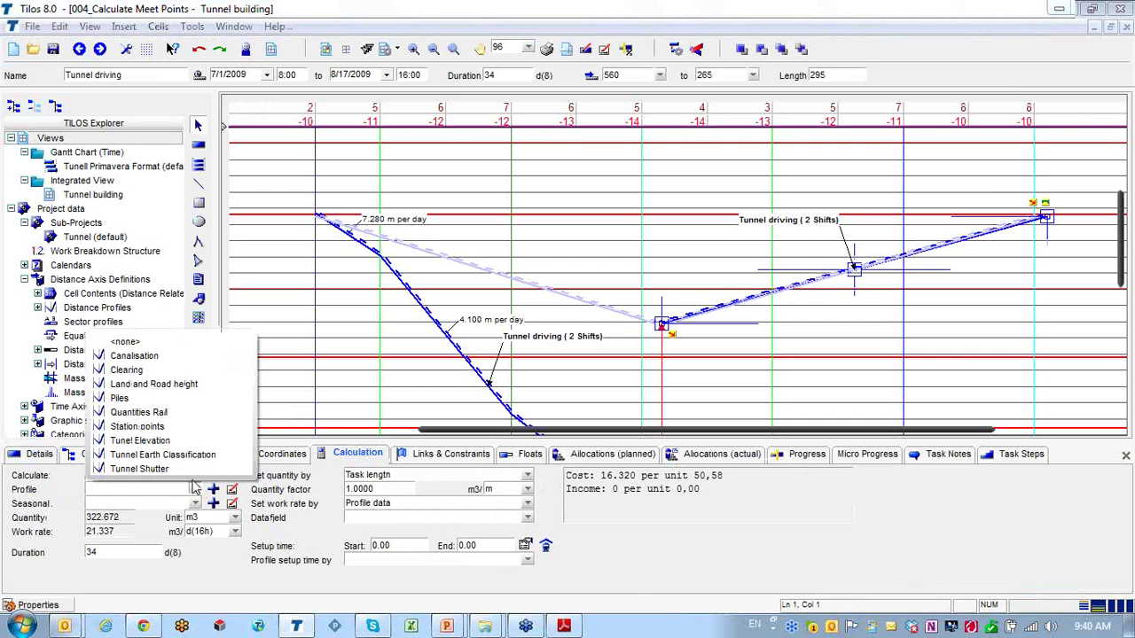
{"action": "left_click", "coordinate": [181, 460]}
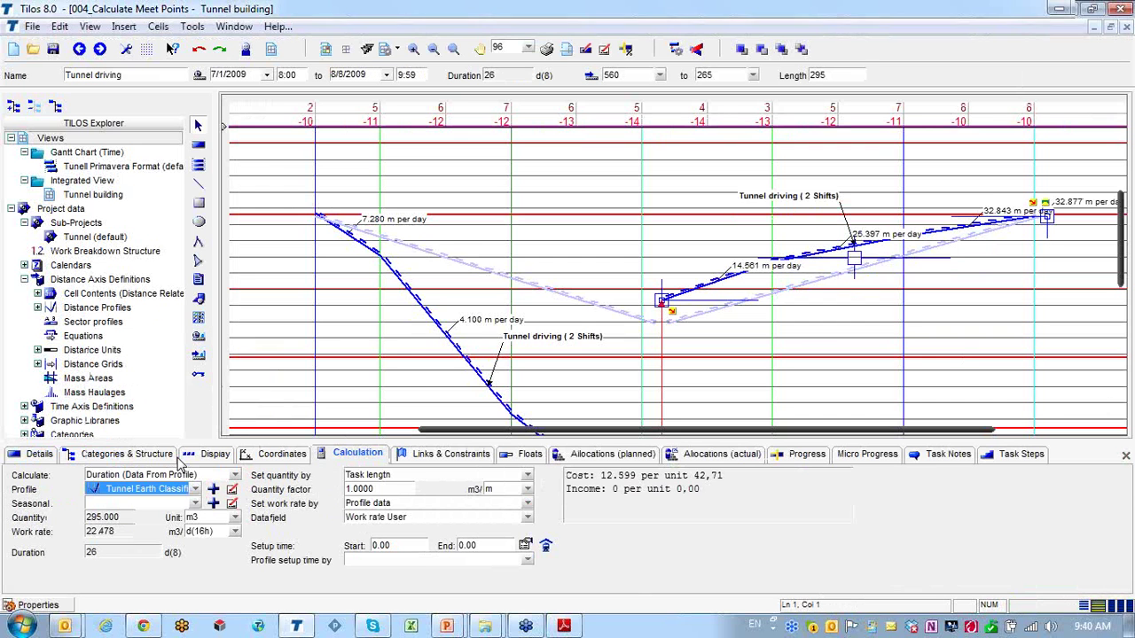
{"action": "left_click", "coordinate": [1125, 457]}
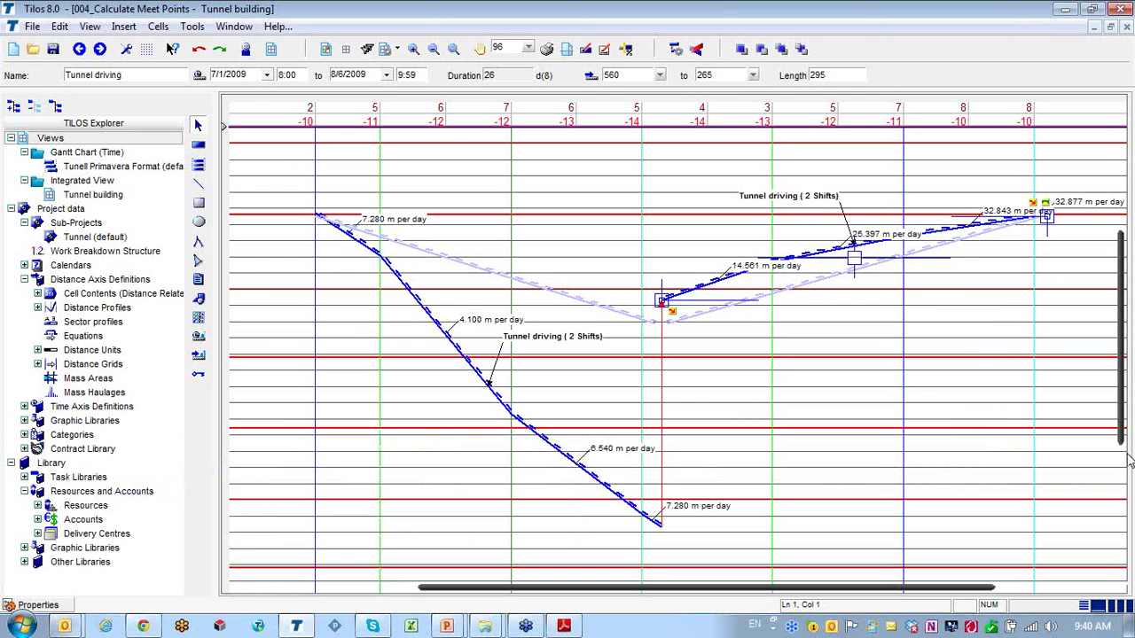
{"action": "left_click", "coordinate": [1009, 410]}
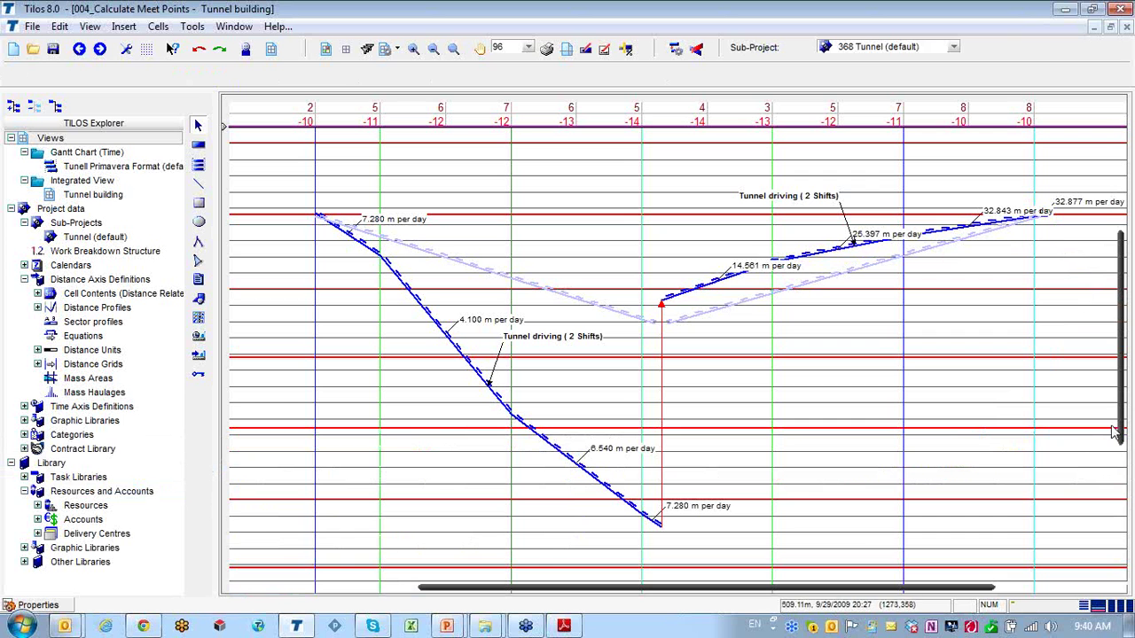
Compare the daily progress rates of both tunnel driving tasks with the soil classification rows and examine where the two tasks end
{"action": "left_click_drag", "start_coordinate": [1123, 429], "coordinate": [1121, 311]}
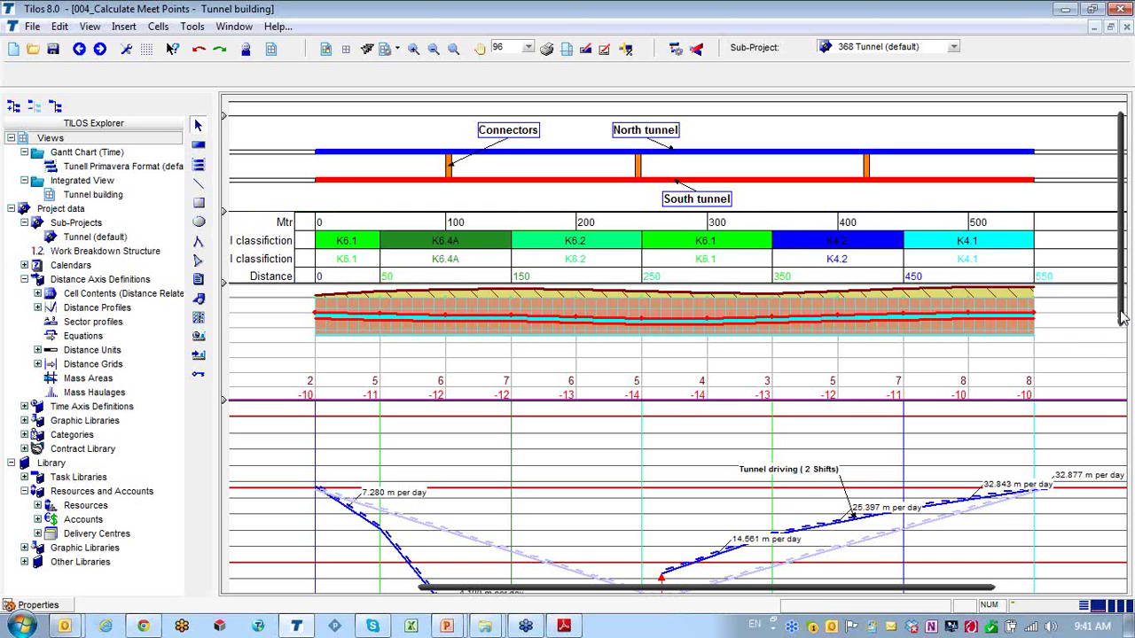
{"action": "left_click_drag", "start_coordinate": [1123, 321], "coordinate": [1128, 437]}
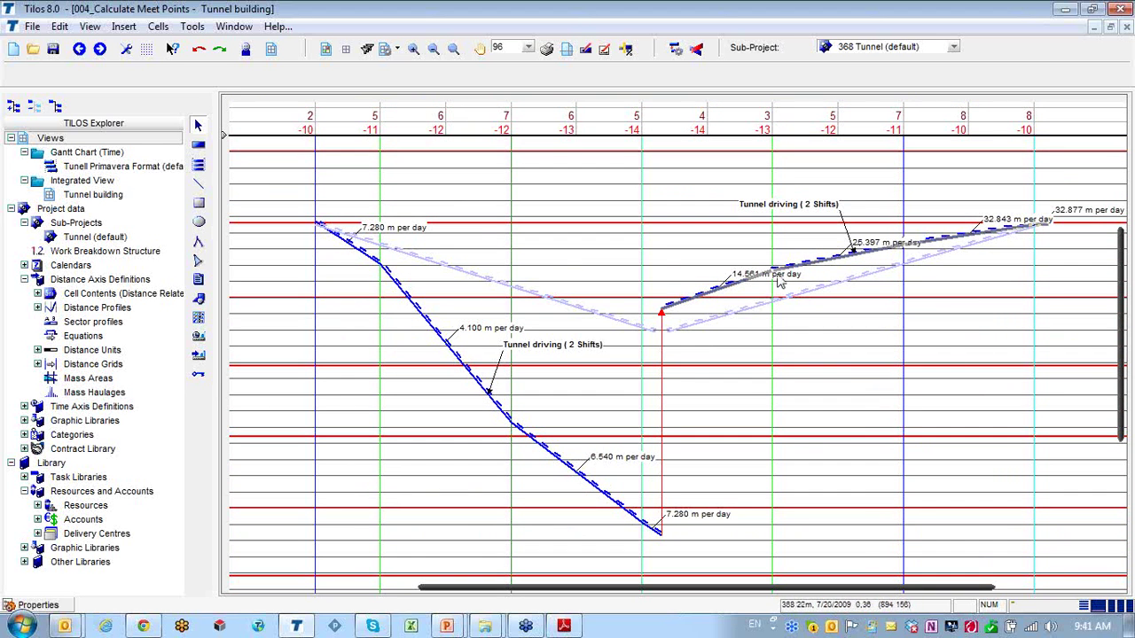
{"action": "left_click", "coordinate": [570, 310]}
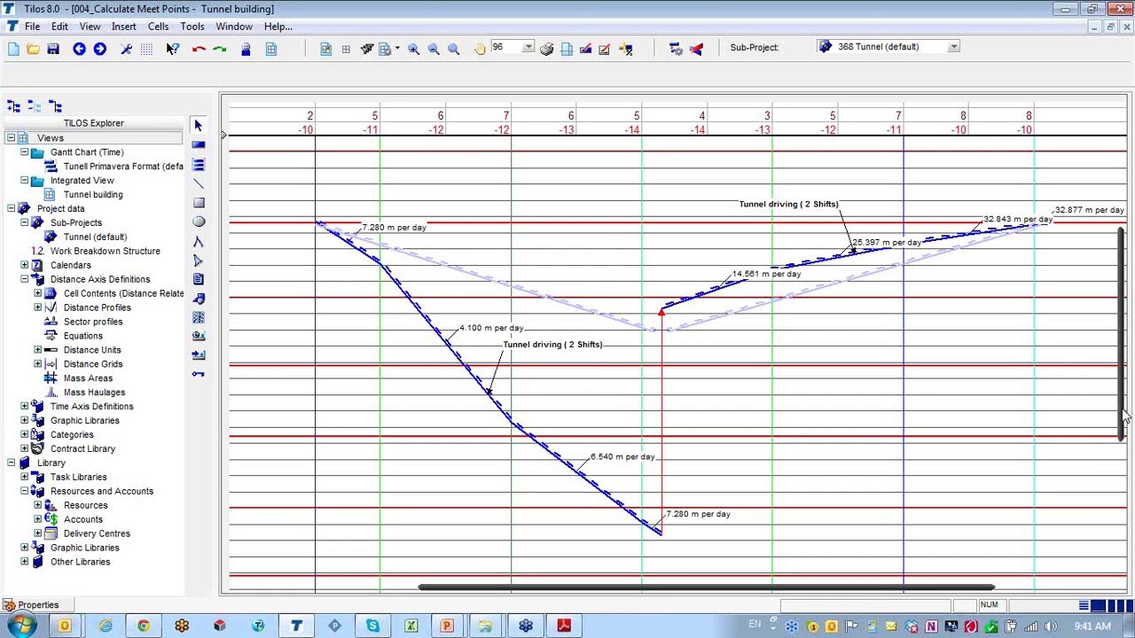
{"action": "left_click_drag", "start_coordinate": [1122, 417], "coordinate": [1118, 313]}
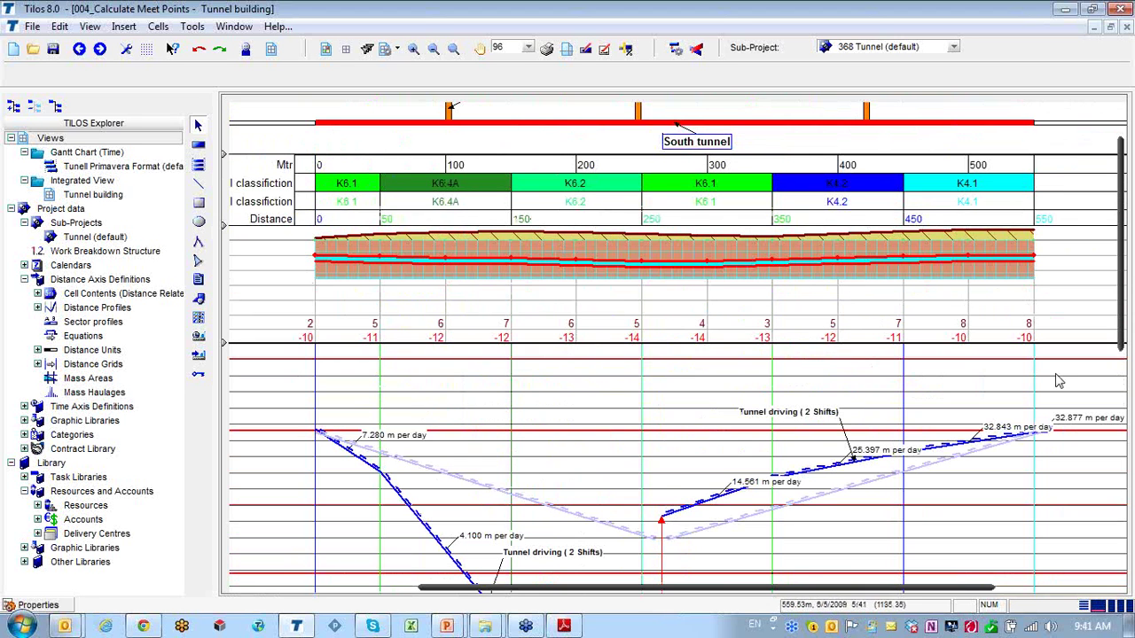
{"action": "left_click_drag", "start_coordinate": [1125, 325], "coordinate": [1127, 397]}
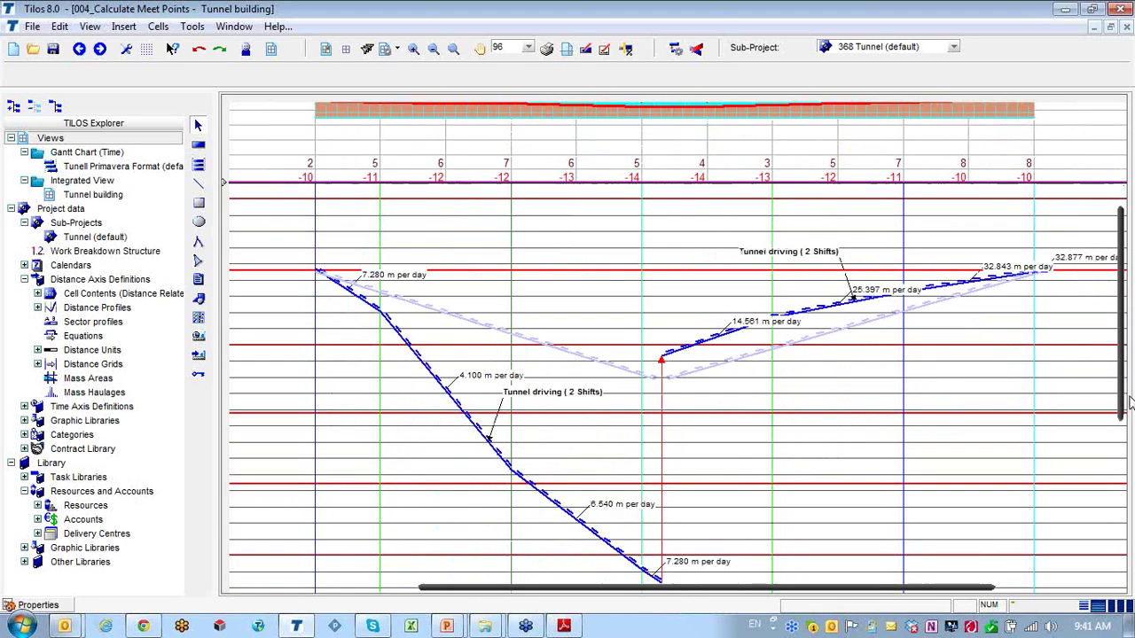
{"action": "left_click", "coordinate": [663, 359]}
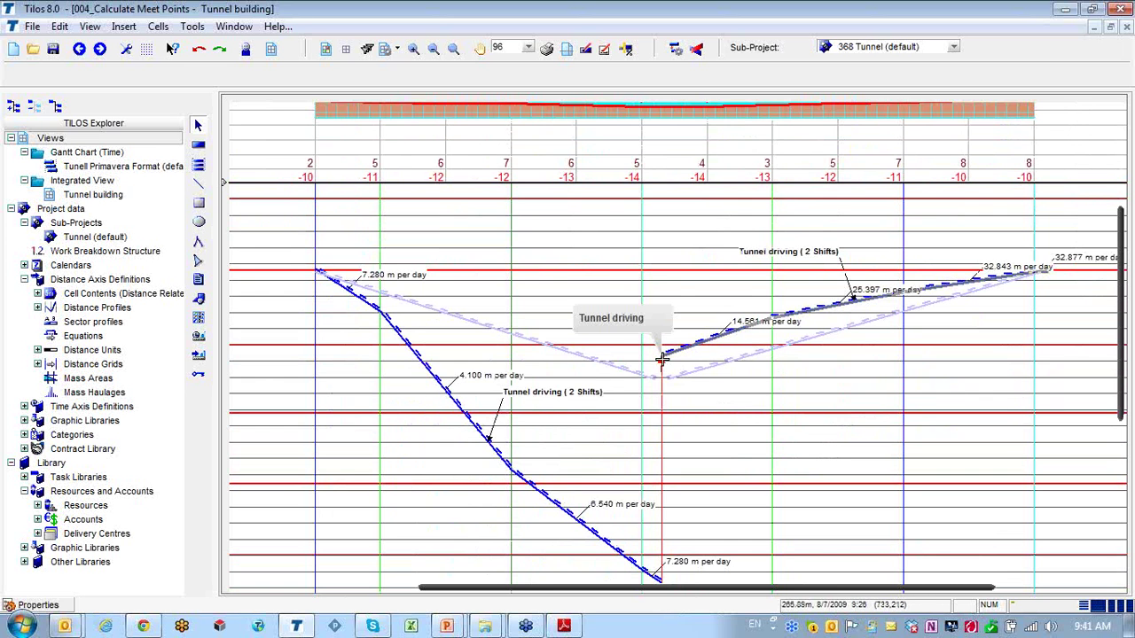
Recalculate the schedule to update the meet point of the two opposing tunnel driving tasks
{"action": "left_click", "coordinate": [434, 50]}
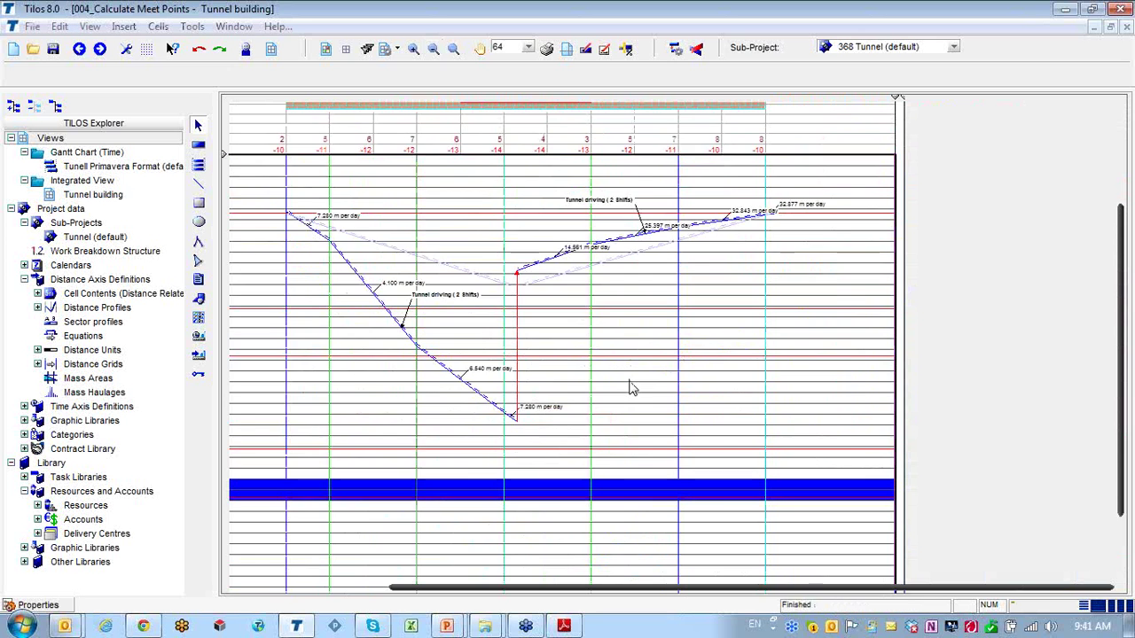
{"action": "key", "text": "F9"}
{"action": "left_click", "coordinate": [823, 469]}
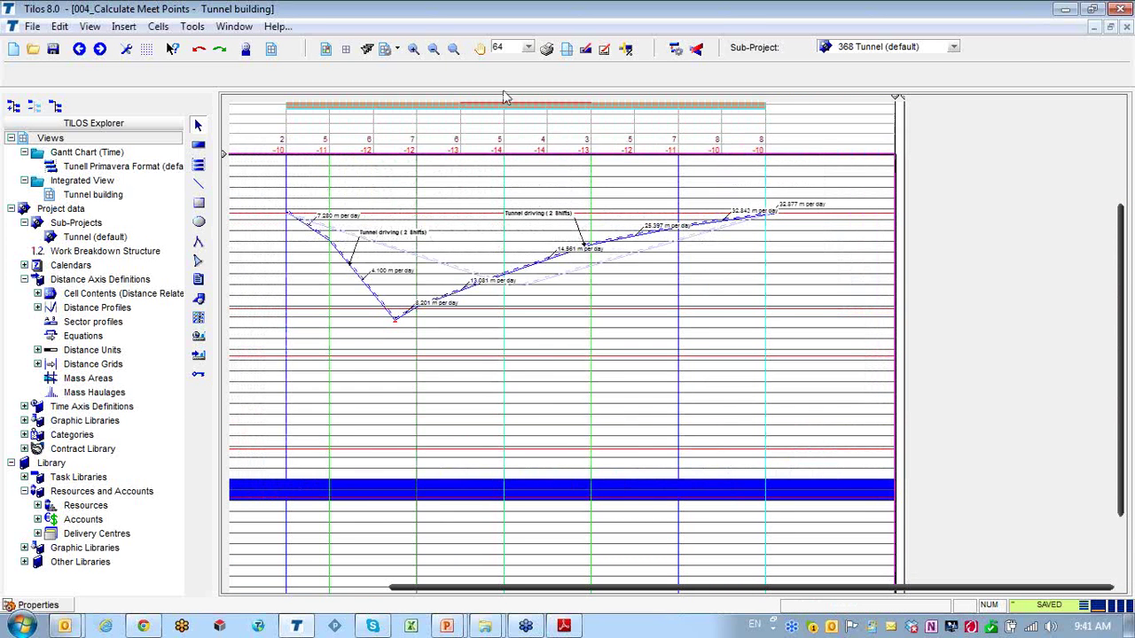
{"action": "left_click", "coordinate": [413, 48]}
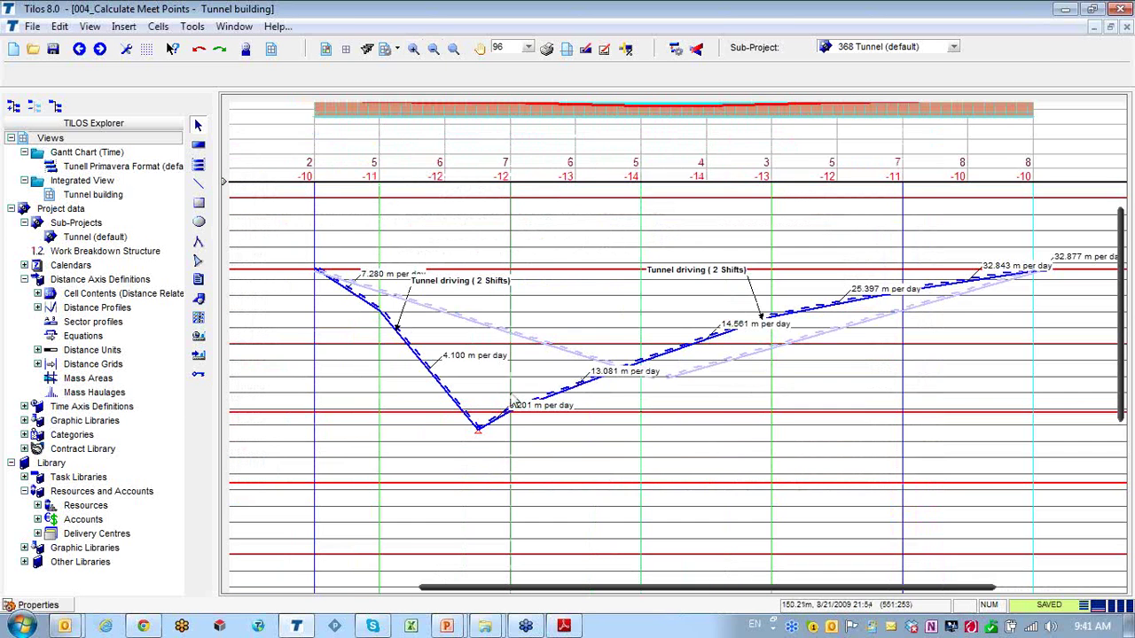
Review the recalculated meet point of the two tunnel driving tasks against the soil classification and distance rows
{"action": "left_click", "coordinate": [476, 429]}
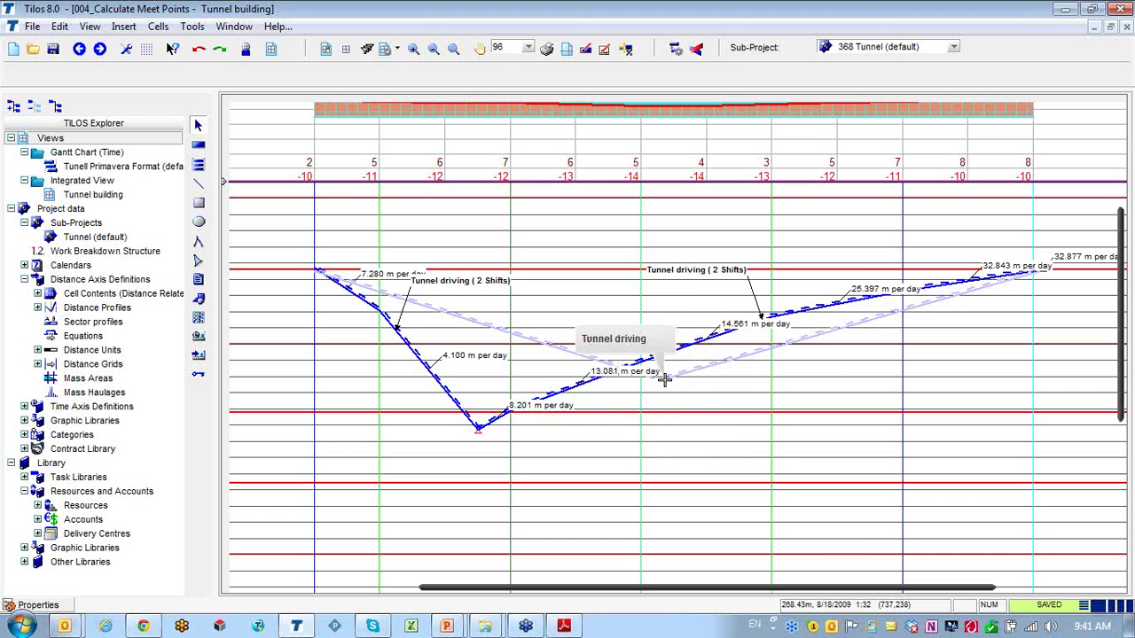
{"action": "scroll", "coordinate": [1126, 383], "scroll_direction": "up", "scroll_amount": 3}
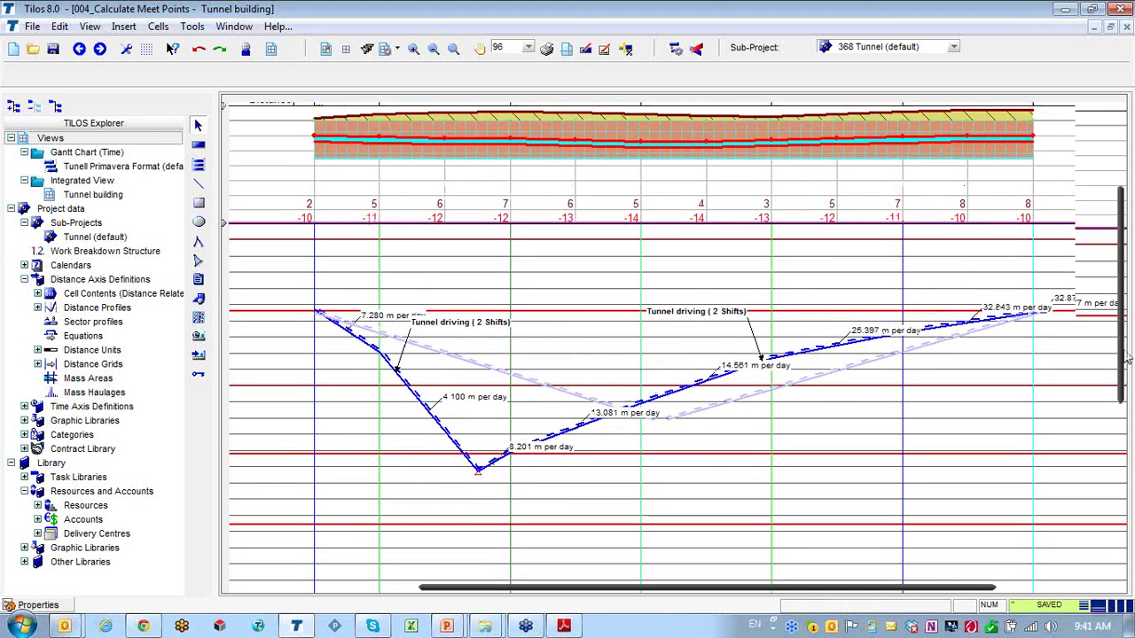
{"action": "left_click", "coordinate": [648, 164]}
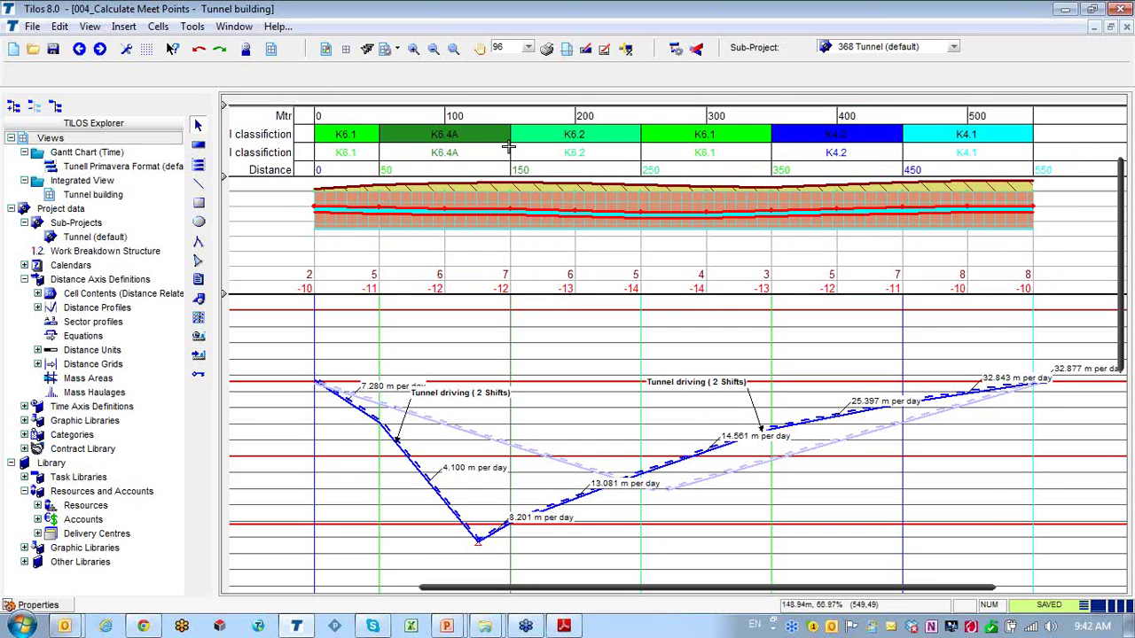
{"action": "left_click", "coordinate": [335, 396]}
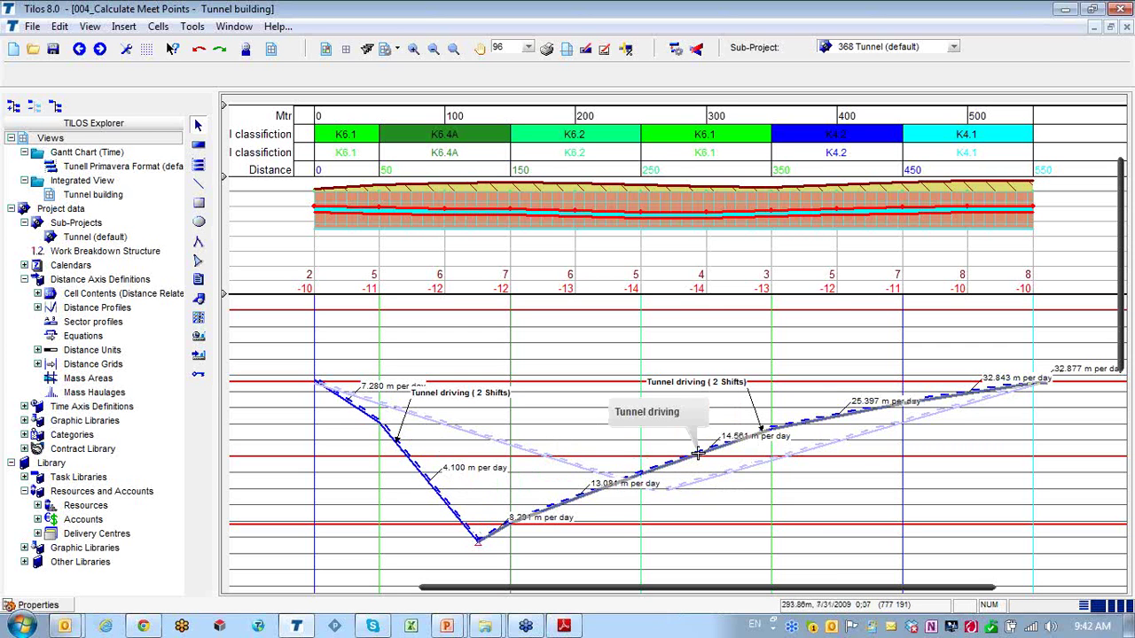
Move the Tunnel driving task that begins at 0 m earlier to start on 6/22/2009, and recalculate the meet point
{"action": "left_click", "coordinate": [404, 454]}
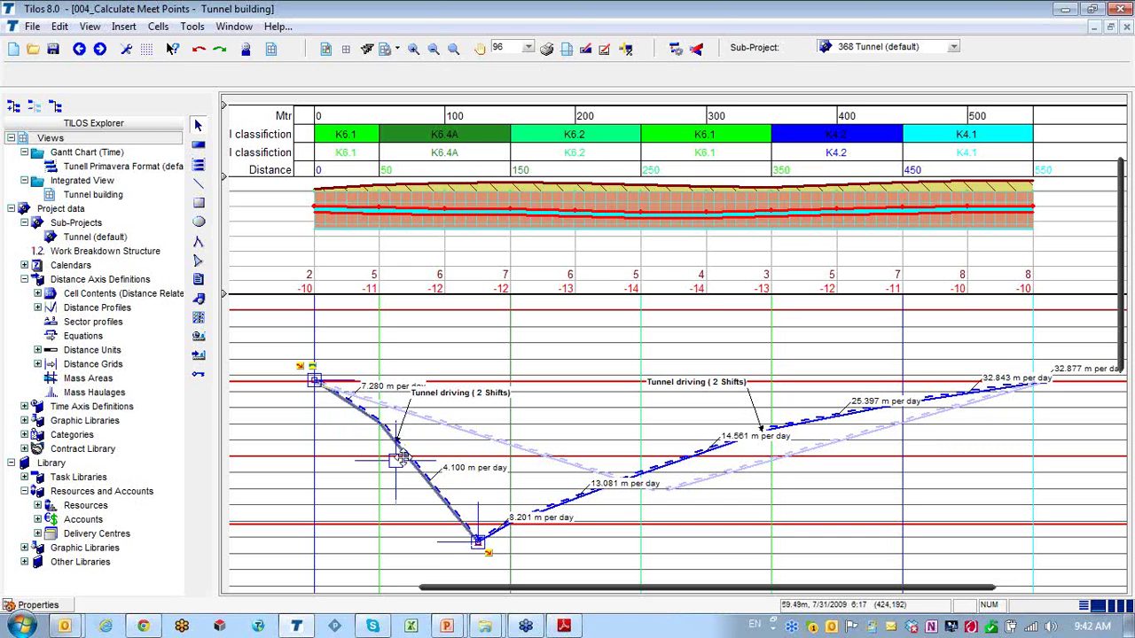
{"action": "left_click_drag", "start_coordinate": [395, 460], "coordinate": [396, 438]}
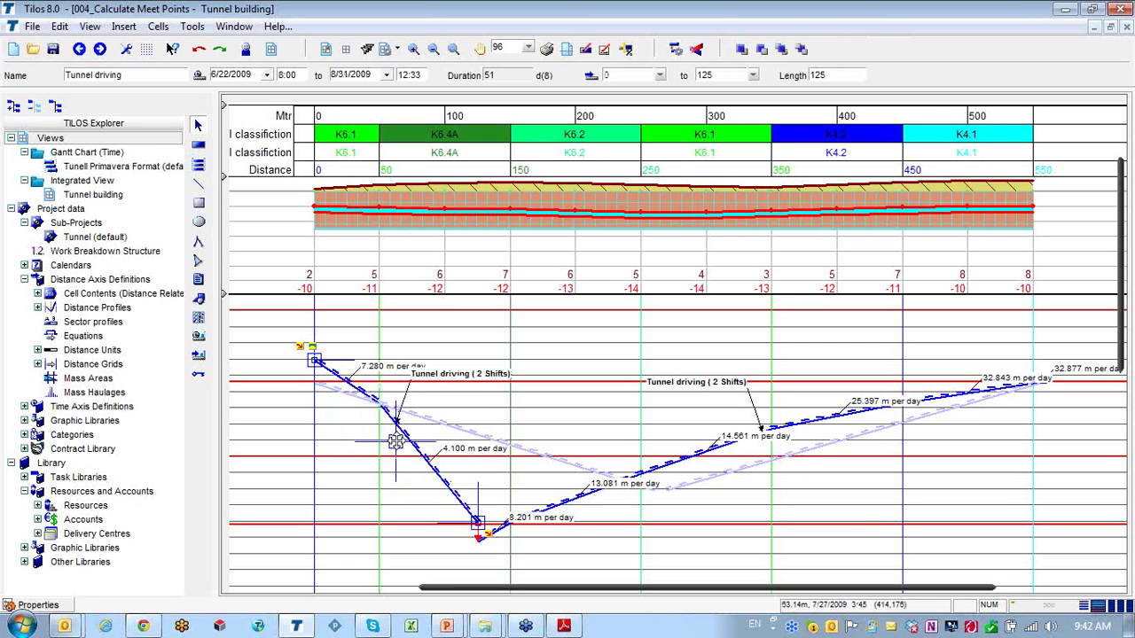
{"action": "left_click", "coordinate": [365, 504]}
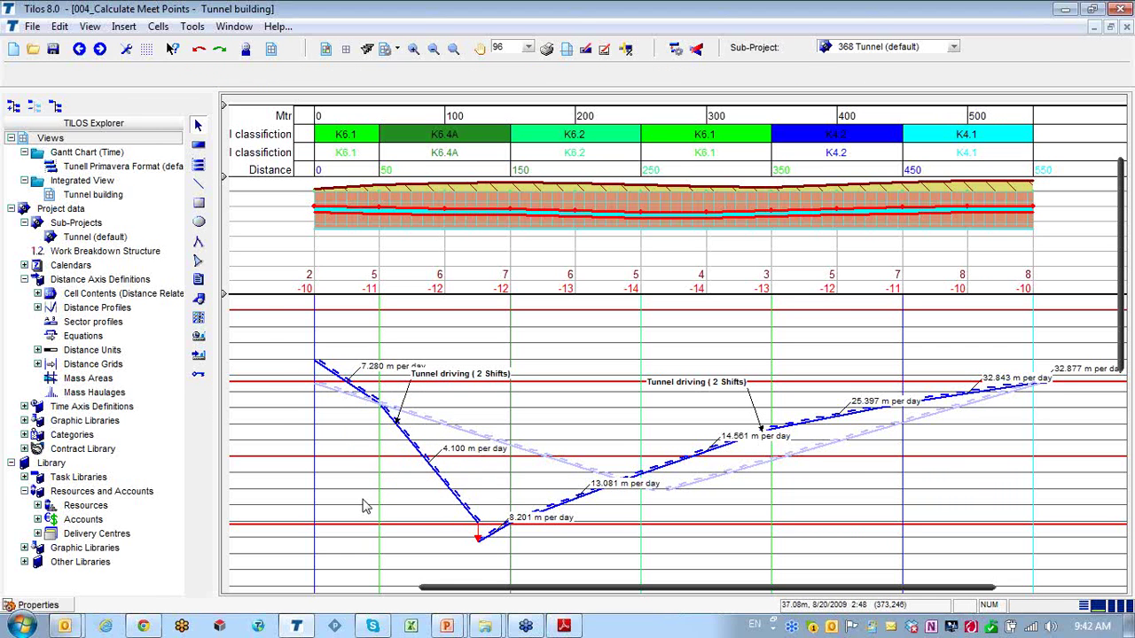
{"action": "key", "text": "F9"}
{"action": "key", "text": "Escape"}
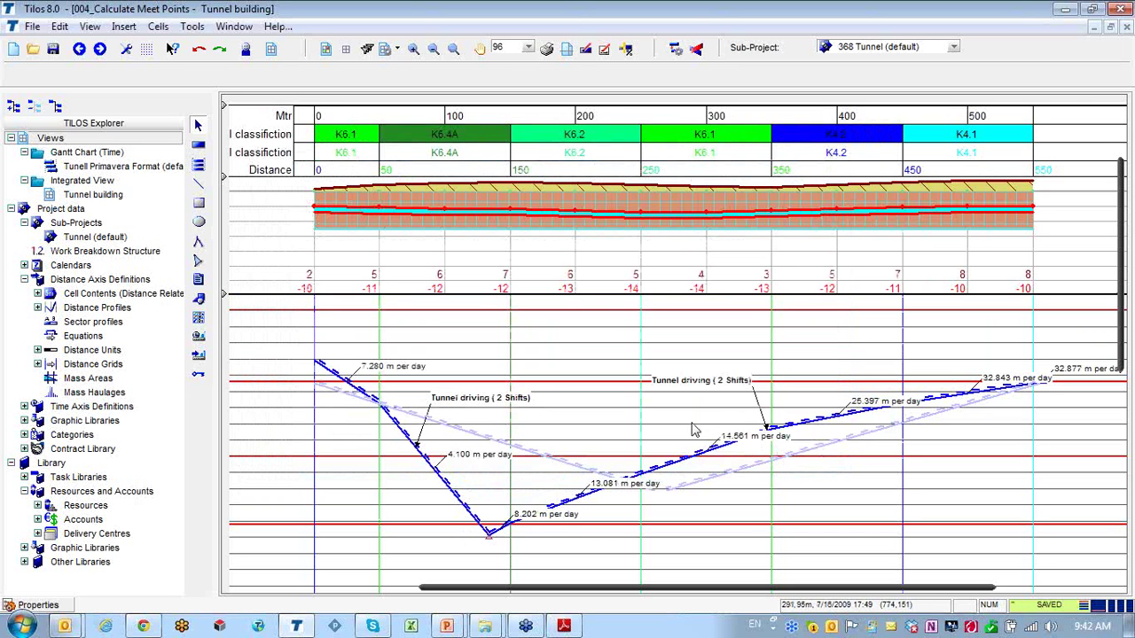
Move the Tunnel driving task that begins at 560 m to start on 7/20/2009, and recalculate the meet point
{"action": "left_click", "coordinate": [710, 454]}
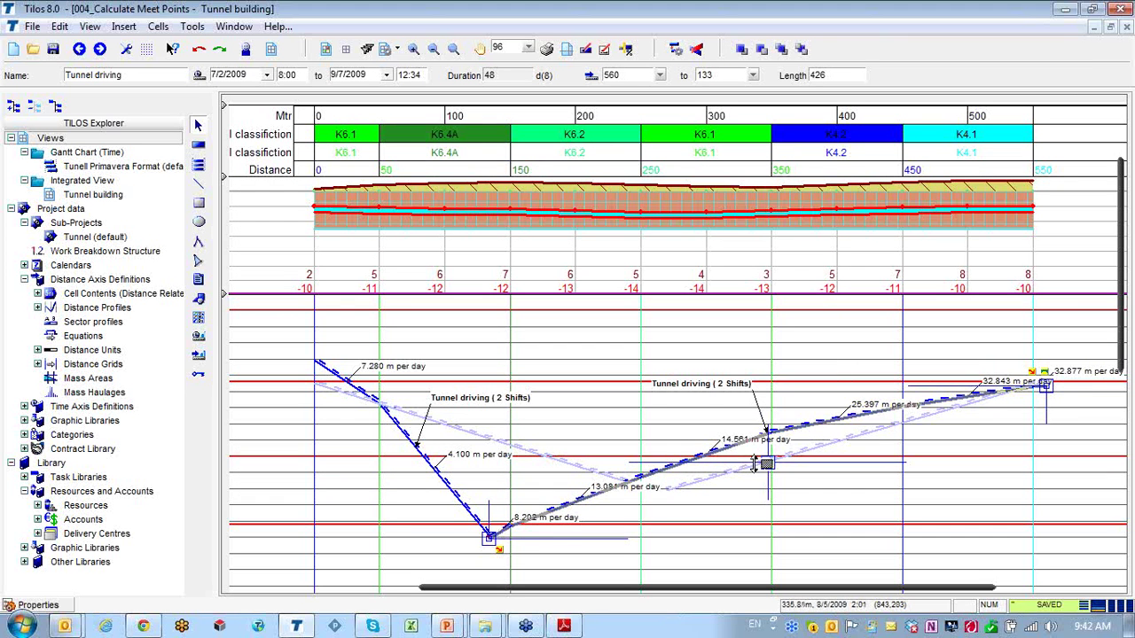
{"action": "left_click_drag", "start_coordinate": [767, 463], "coordinate": [768, 479]}
{"action": "left_click_drag", "start_coordinate": [768, 487], "coordinate": [768, 502]}
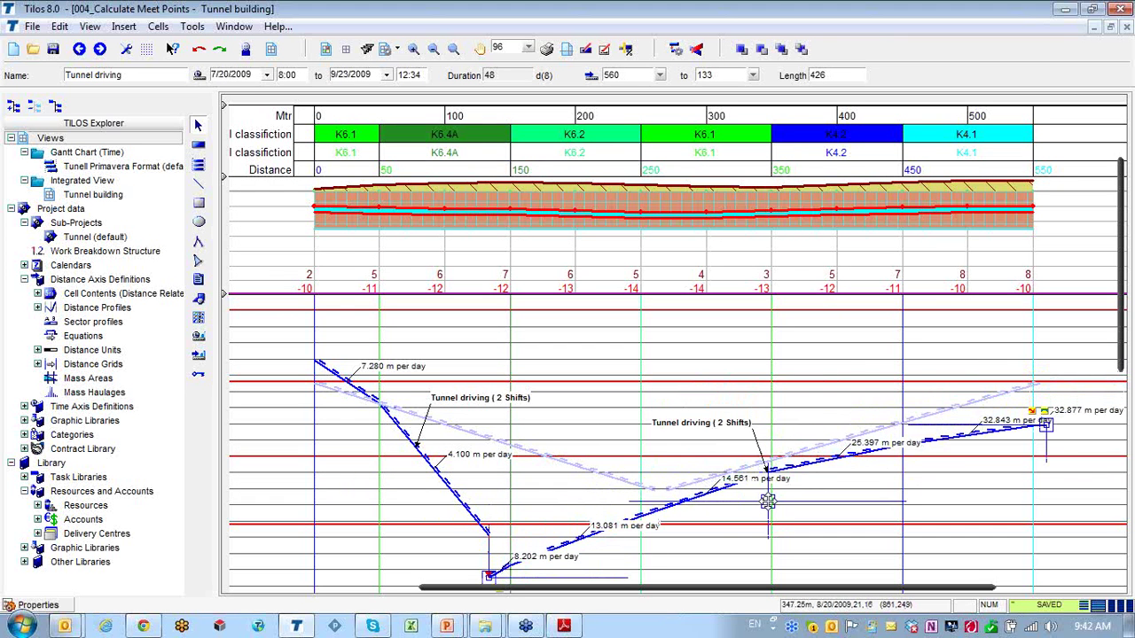
{"action": "left_click", "coordinate": [341, 374]}
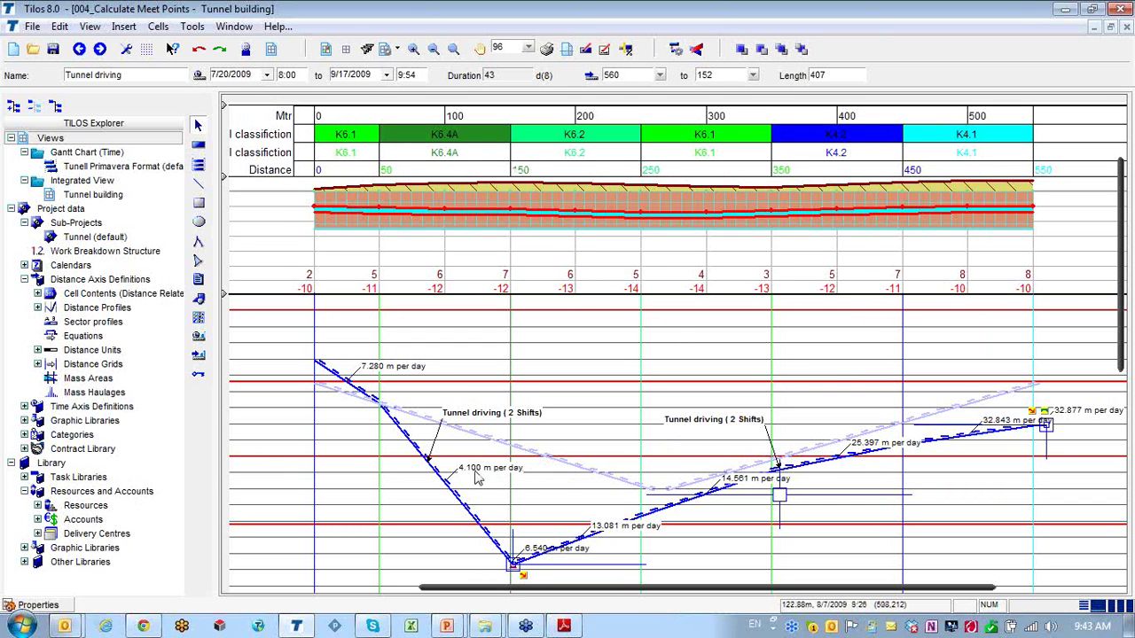
Shift the task from 0 m to start on 6/8/2009 and the task from 560 m to 8/3/2009, and recalculate their meet point
{"action": "left_click", "coordinate": [413, 461]}
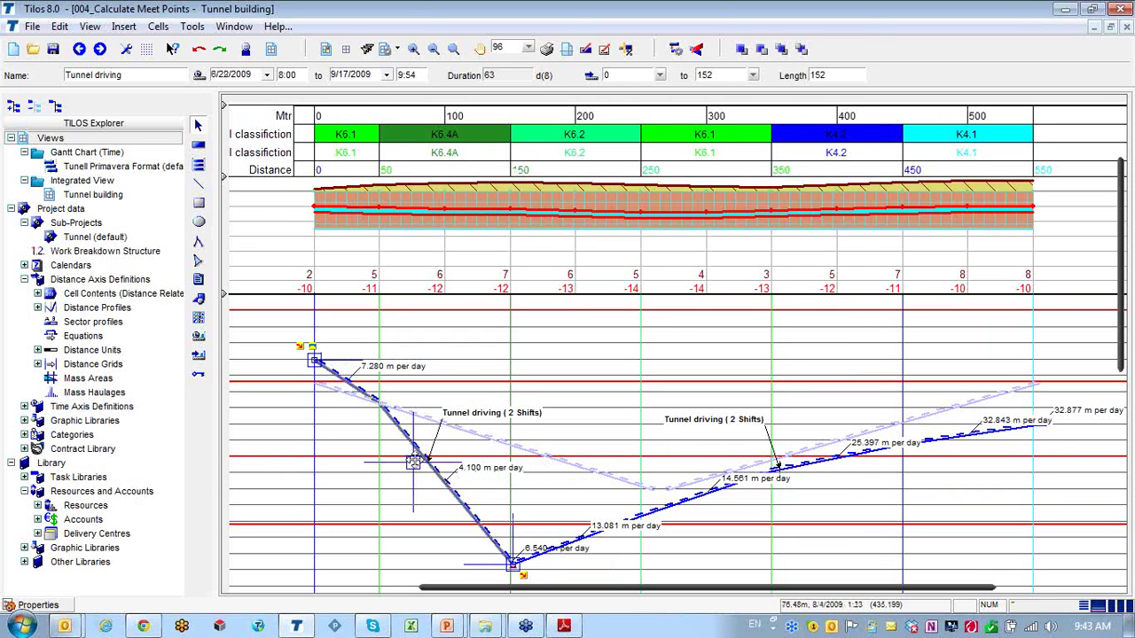
{"action": "left_click_drag", "start_coordinate": [413, 461], "coordinate": [413, 429]}
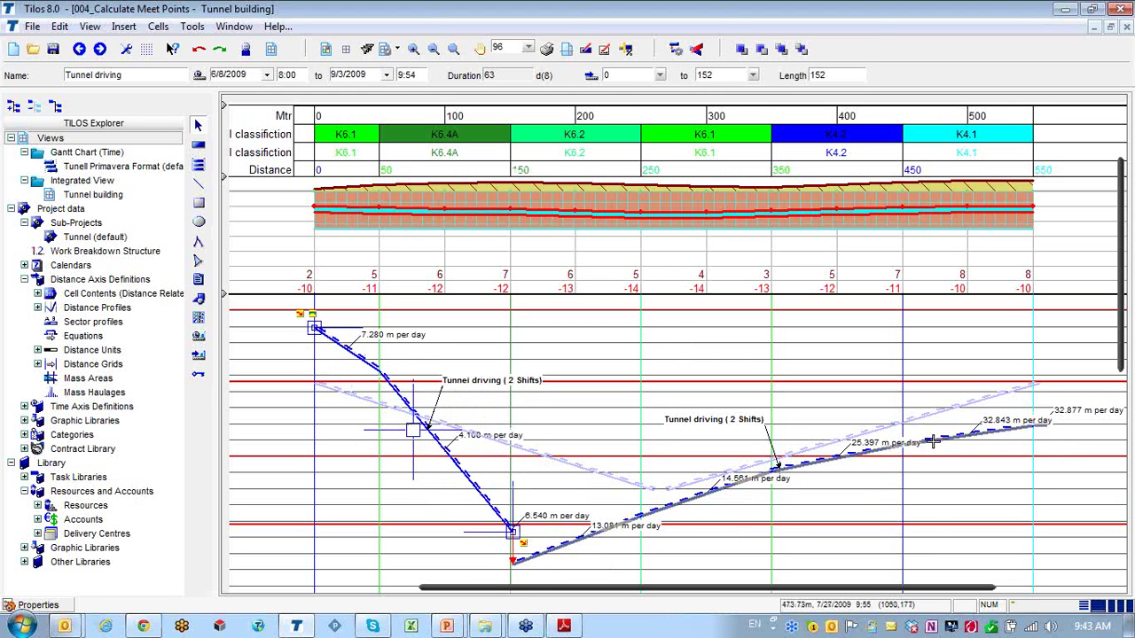
{"action": "left_click_drag", "start_coordinate": [934, 441], "coordinate": [934, 473]}
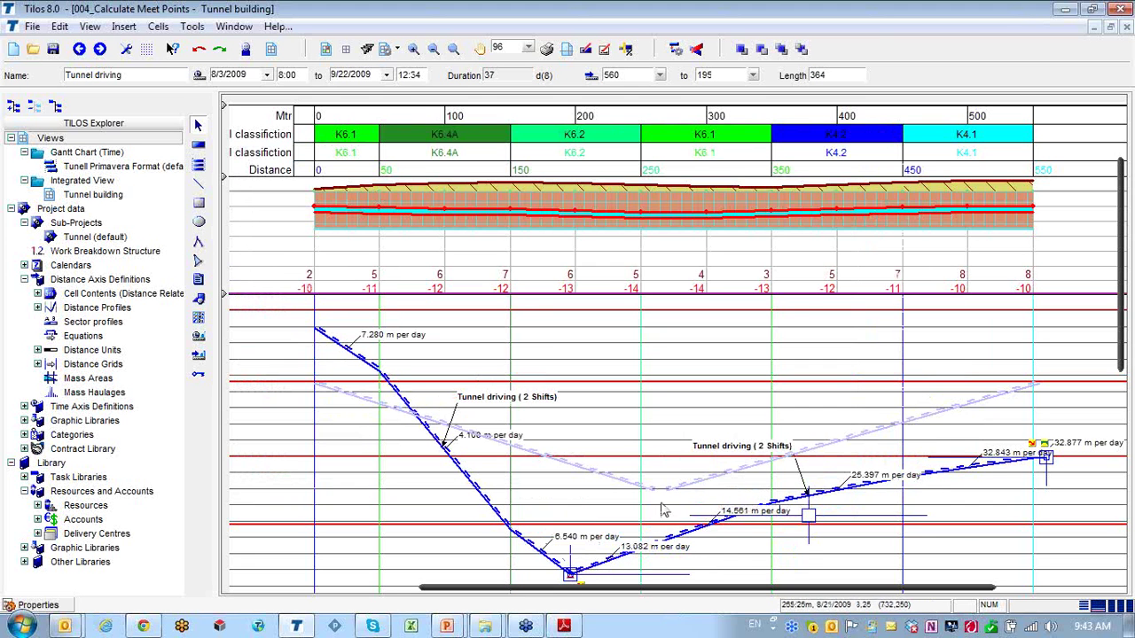
Move the task from 0 m to start on 6/1/2009 and the task from 560 m to 8/14/2009, and recalculate their meet point
{"action": "left_click", "coordinate": [458, 450]}
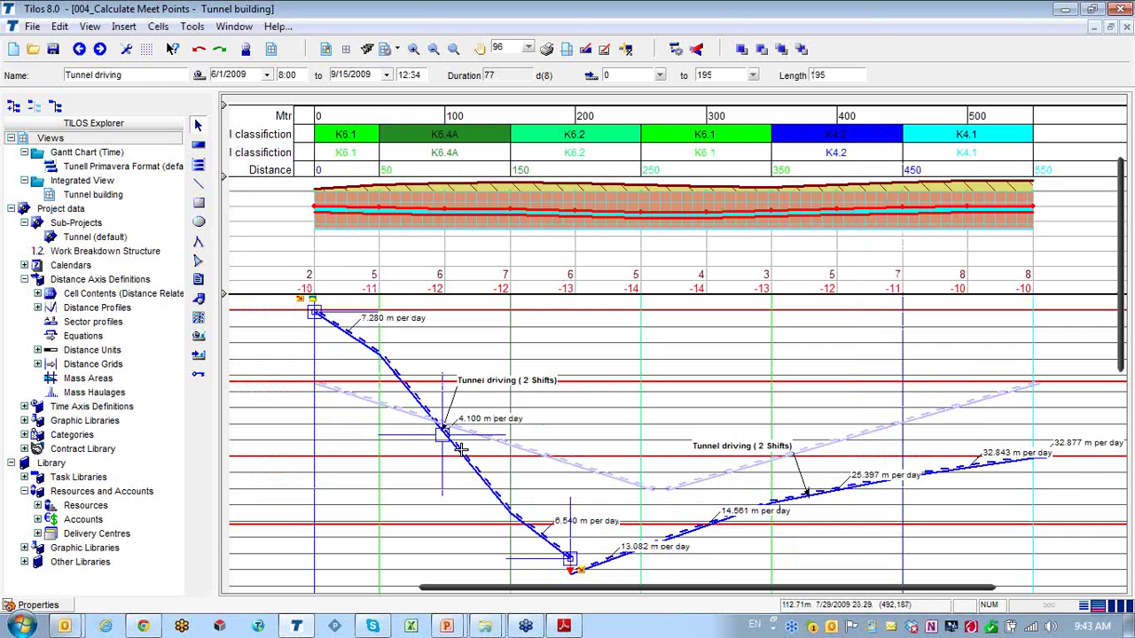
{"action": "left_click", "coordinate": [945, 475]}
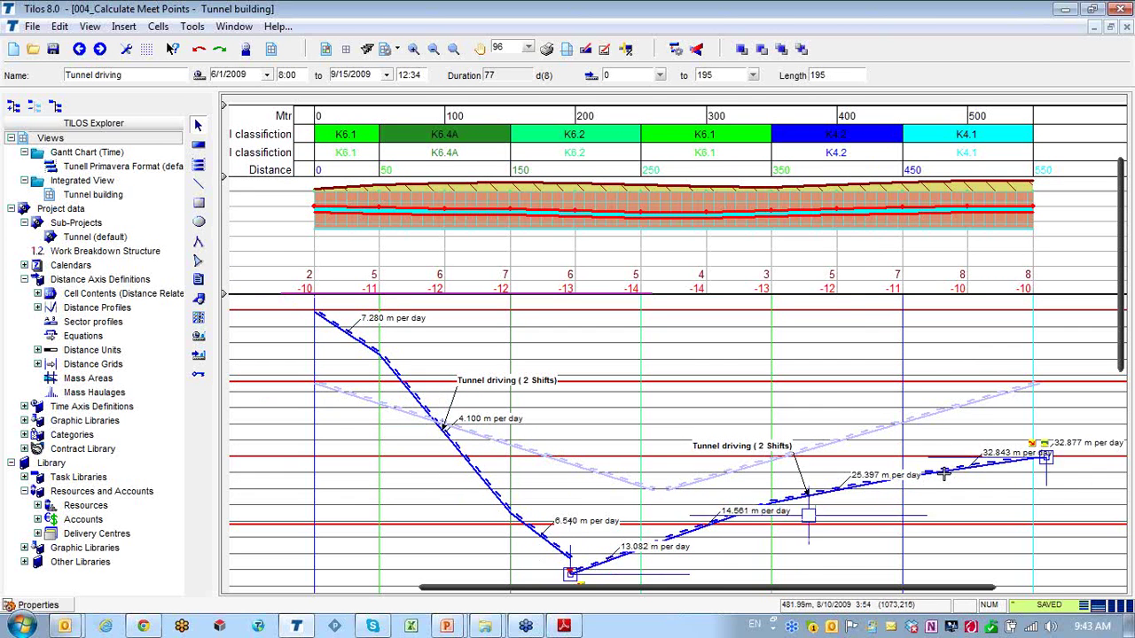
{"action": "left_click_drag", "start_coordinate": [944, 474], "coordinate": [945, 503]}
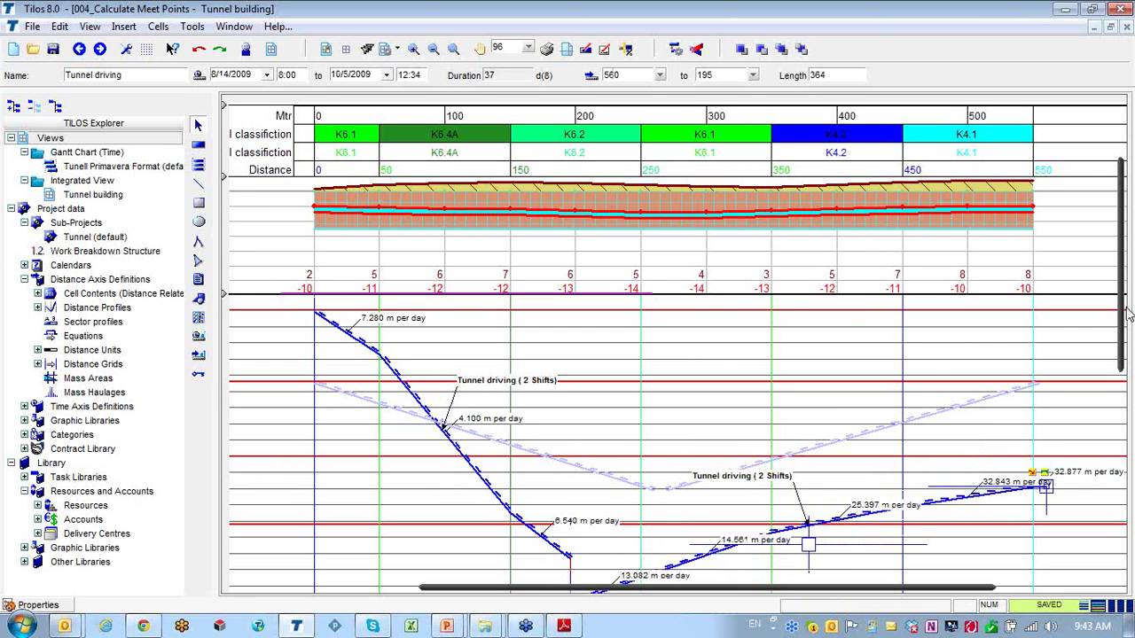
{"action": "left_click_drag", "start_coordinate": [1120, 314], "coordinate": [1119, 368]}
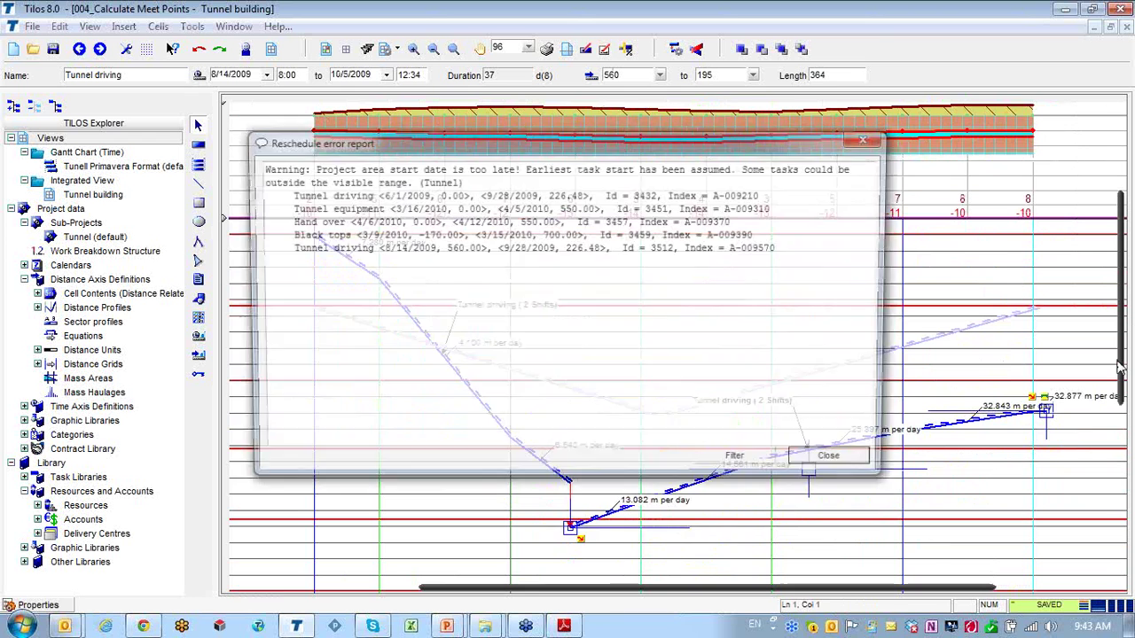
{"action": "left_click", "coordinate": [467, 376]}
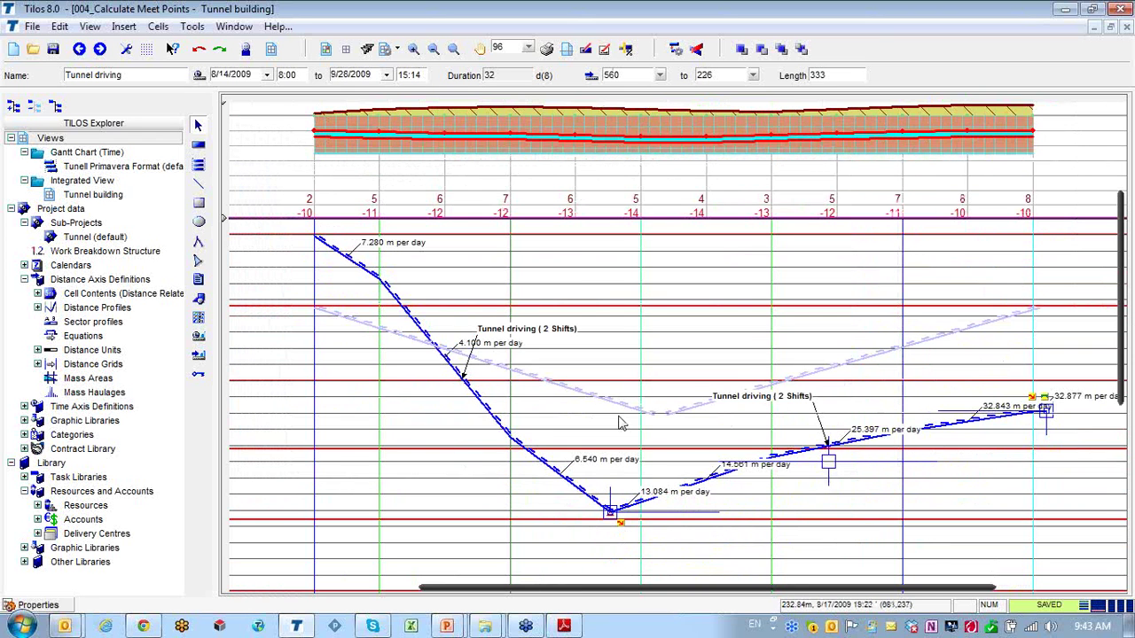
Move the Tunnel driving task from 560 m to start on 8/26/2009, and recalculate the meet point
{"action": "left_click_drag", "start_coordinate": [960, 422], "coordinate": [962, 449]}
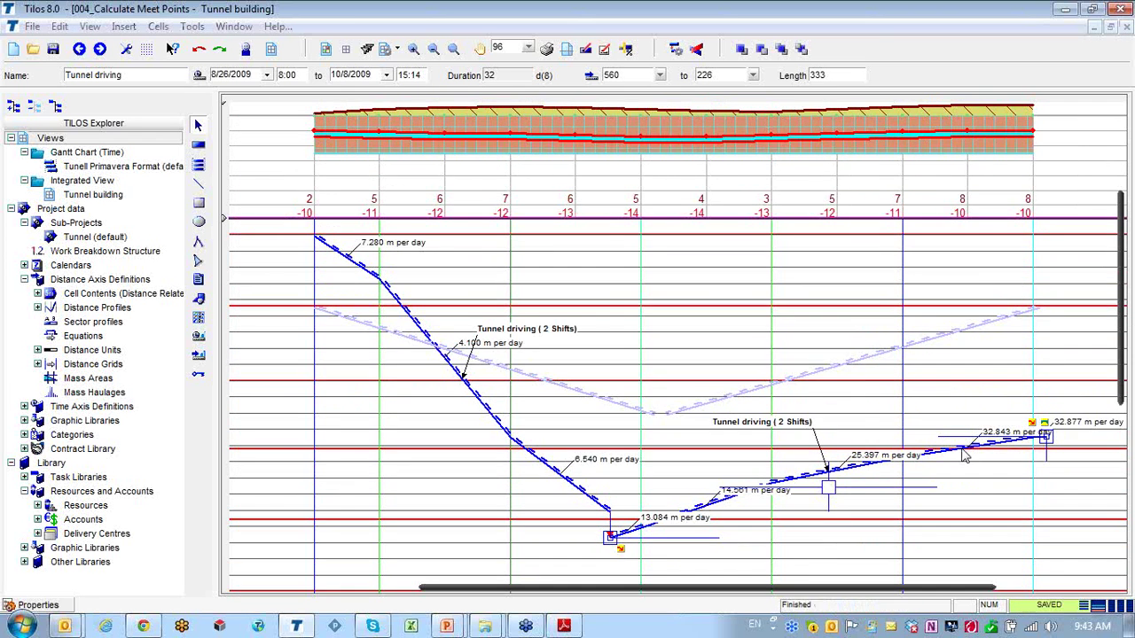
{"action": "left_click", "coordinate": [659, 417]}
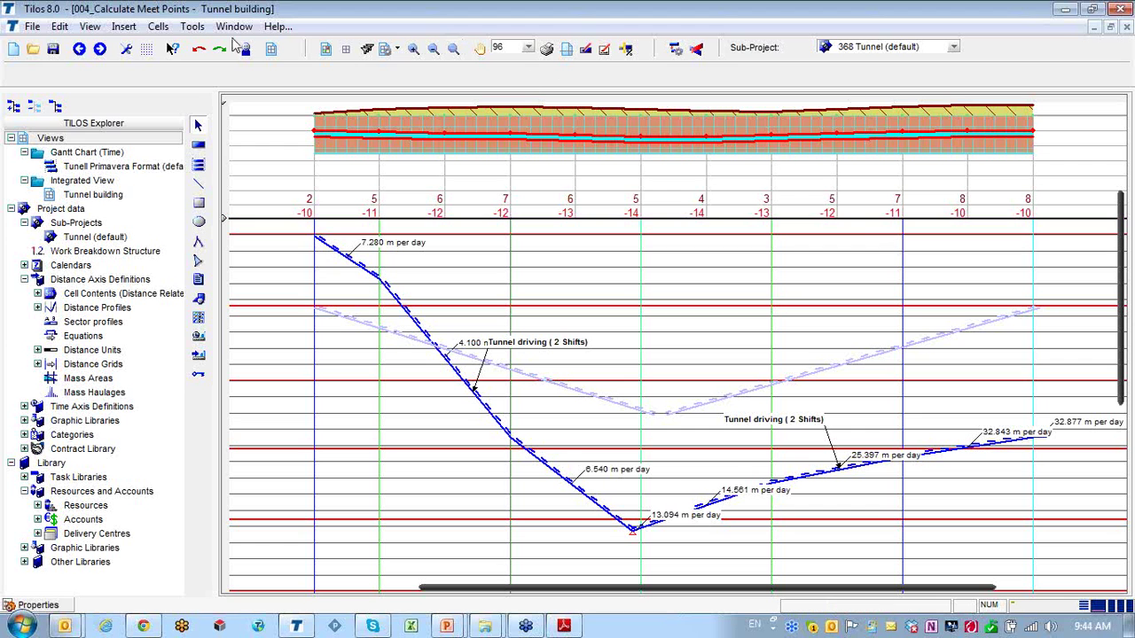
Open the Import Wizard to look at the available import formats, and close it without importing
{"action": "left_click", "coordinate": [29, 28]}
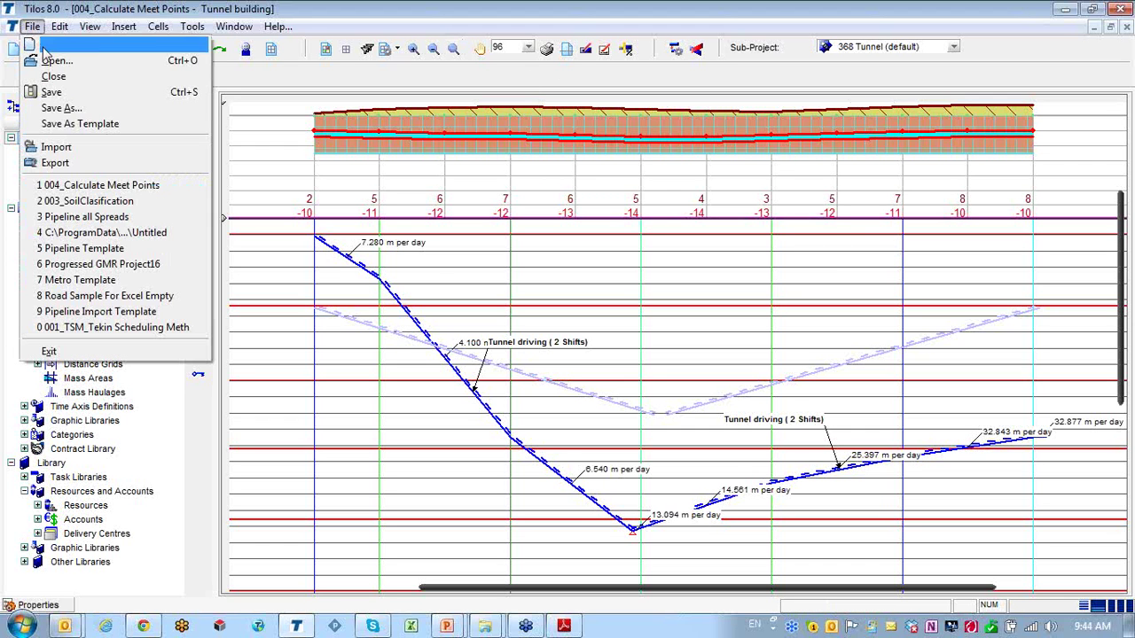
{"action": "left_click", "coordinate": [70, 149]}
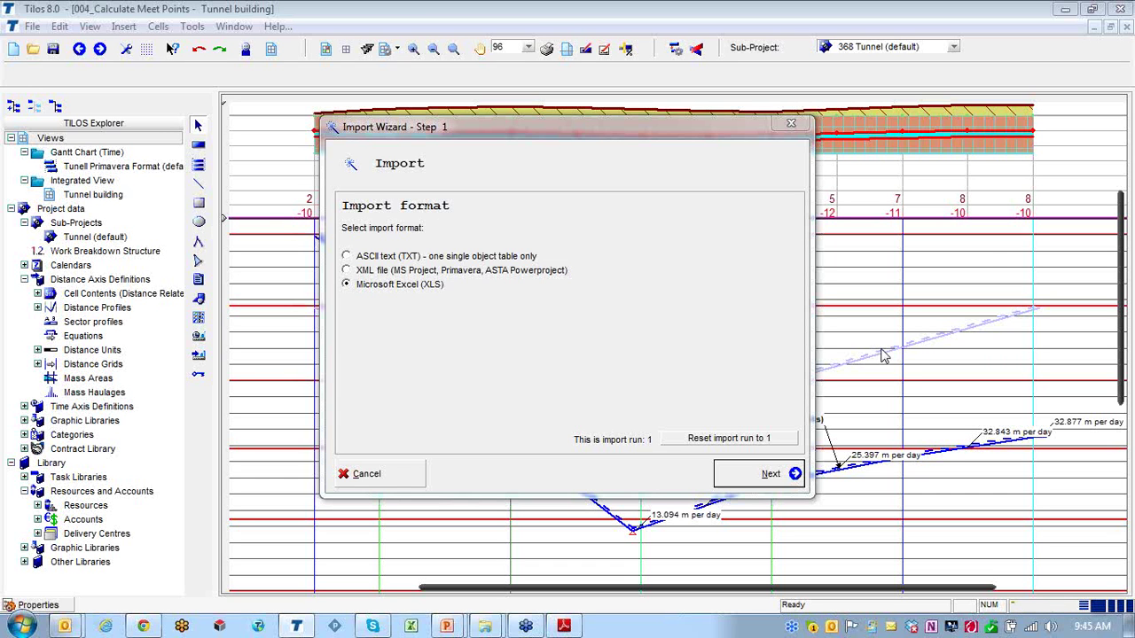
{"action": "left_click", "coordinate": [938, 376]}
{"action": "left_click", "coordinate": [795, 129]}
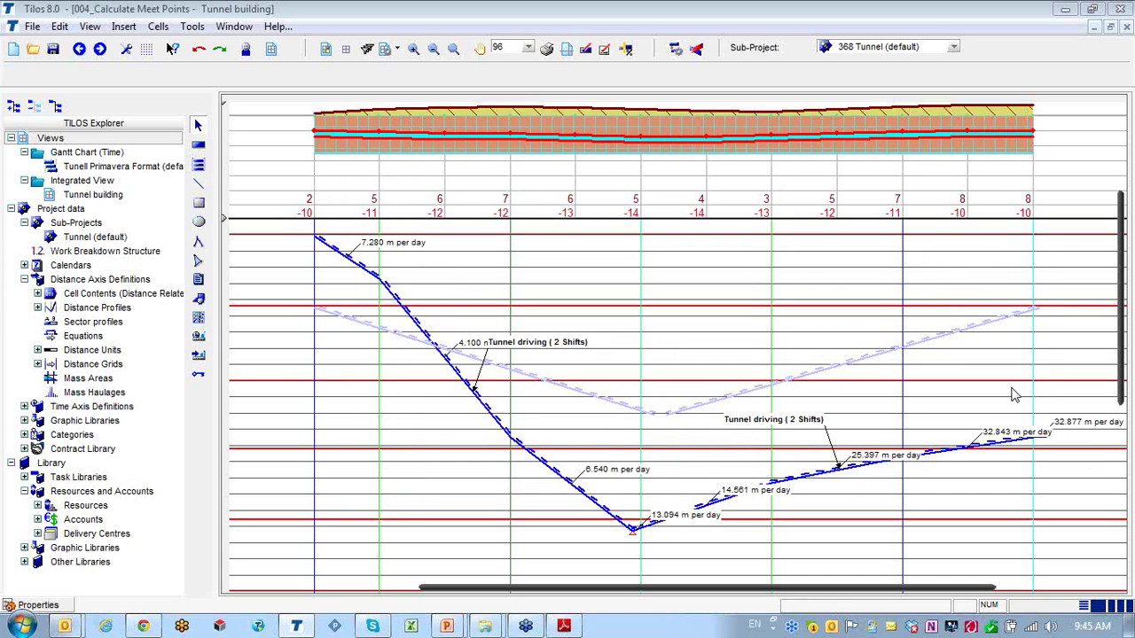
Save the 004_Calculate Meet Points project
{"action": "left_click", "coordinate": [1124, 359]}
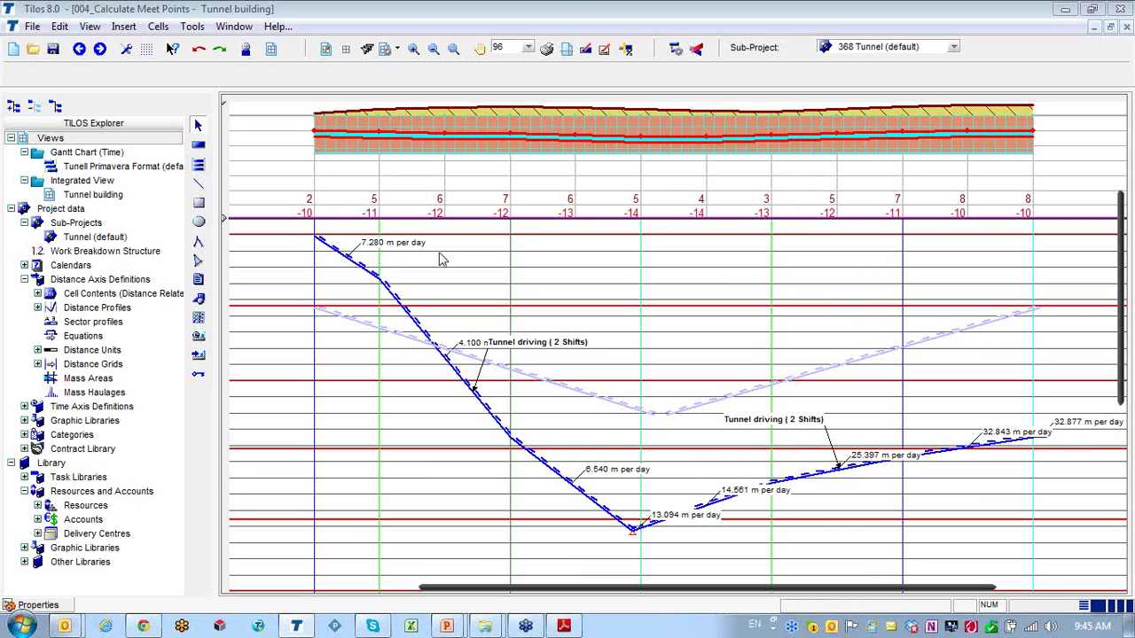
{"action": "key", "text": "ctrl+s"}
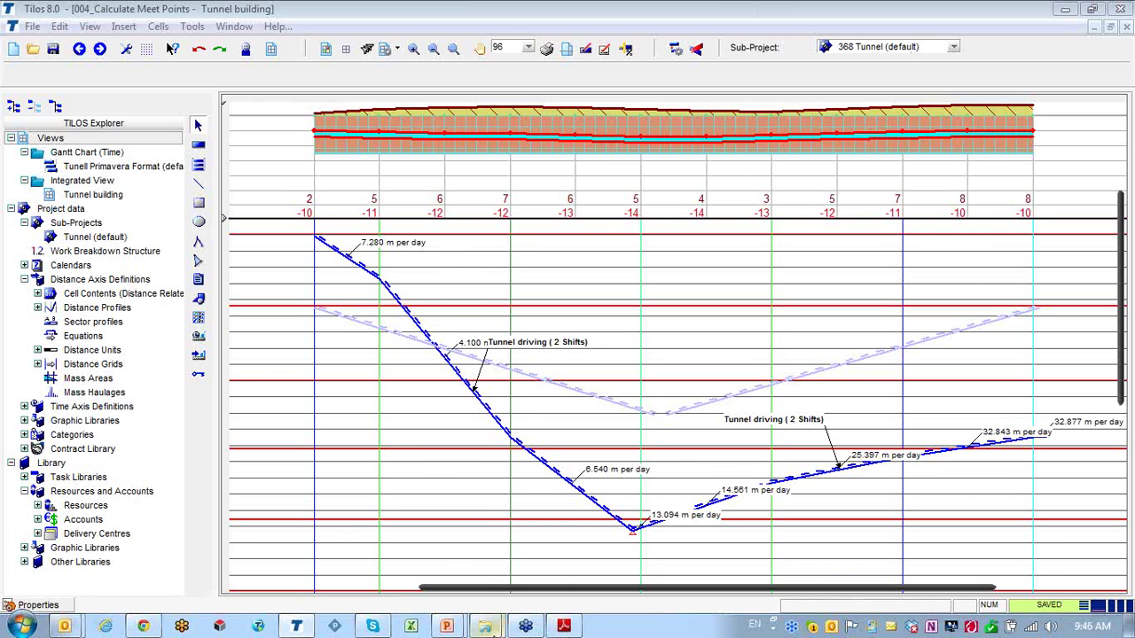
Switch to the Knowlege base folder in Windows Explorer and open the PDF Rhine Pipeline with progress-BI
{"action": "mouse_move", "coordinate": [485, 626]}
{"action": "left_click", "coordinate": [526, 568]}
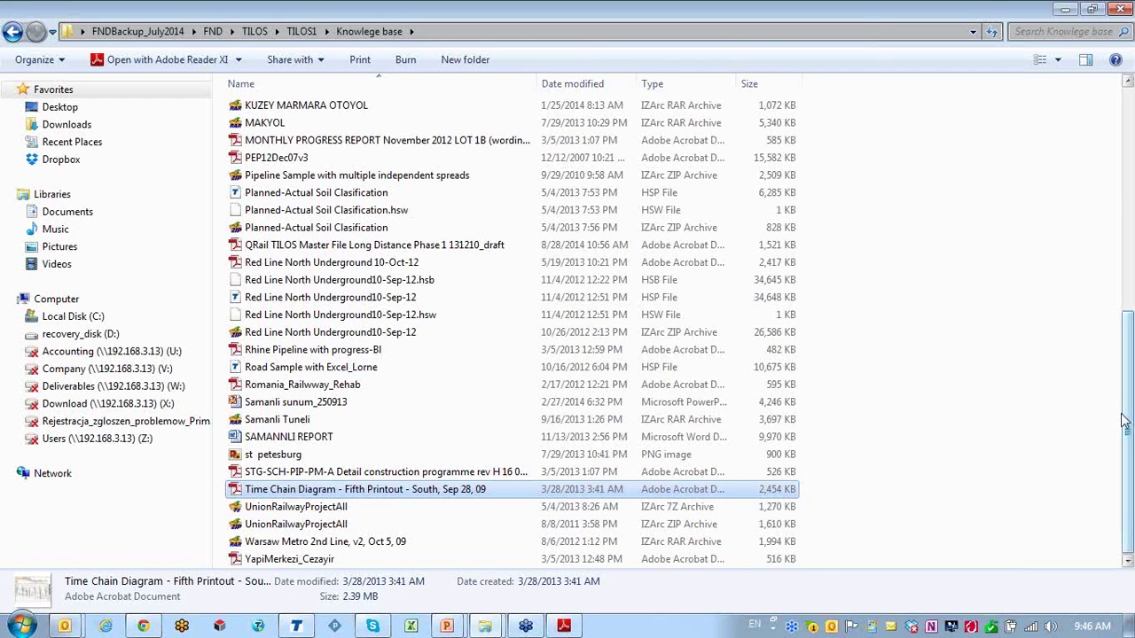
{"action": "left_click_drag", "start_coordinate": [1124, 422], "coordinate": [1132, 182]}
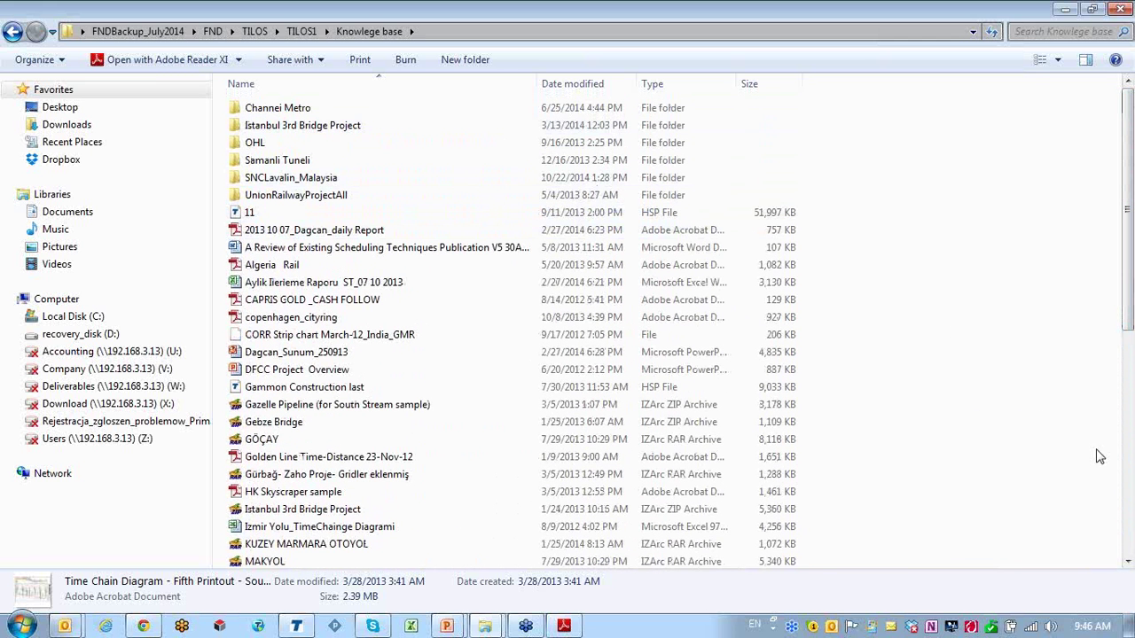
{"action": "left_click_drag", "start_coordinate": [1129, 328], "coordinate": [1129, 511]}
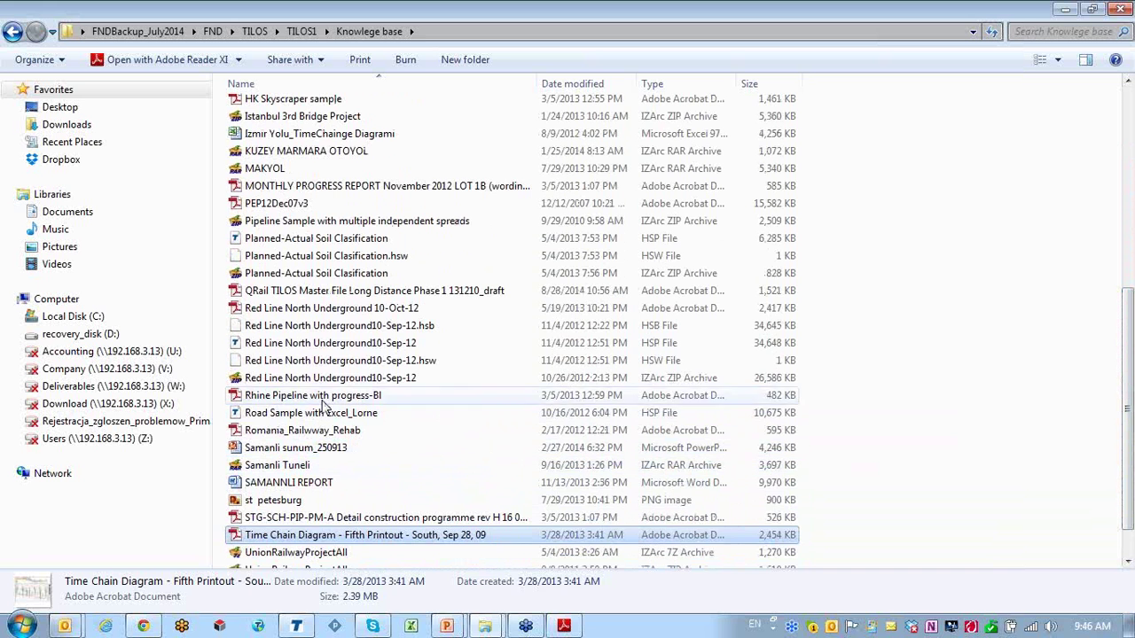
{"action": "left_click", "coordinate": [325, 399]}
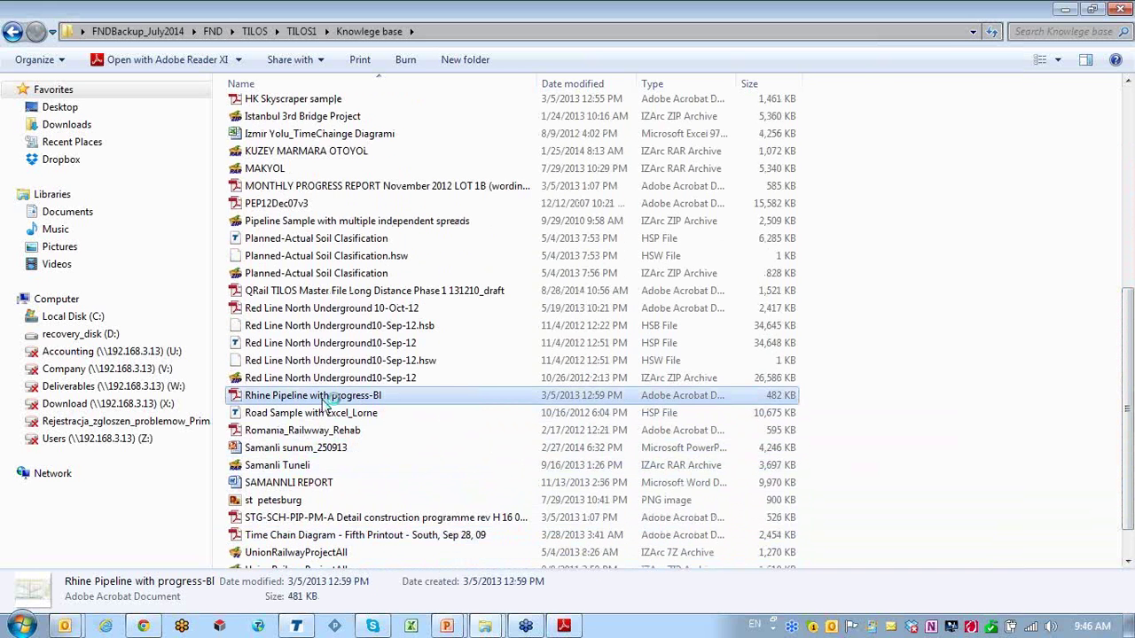
{"action": "double_click", "coordinate": [324, 399]}
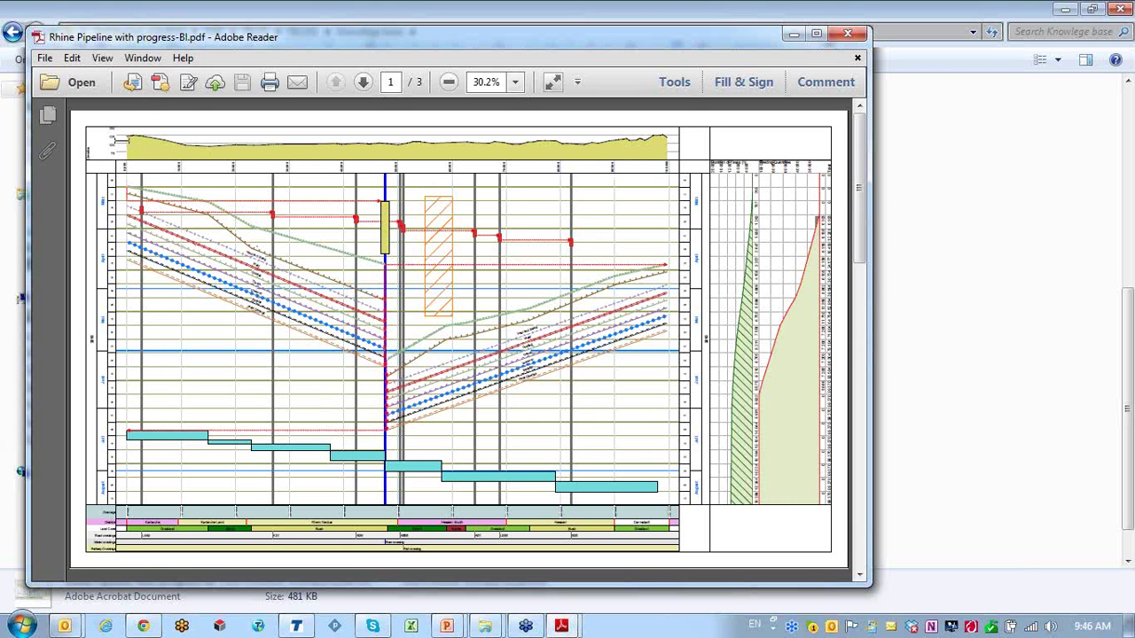
Maximize the PDF window, enlarge the page to 41.9%, and examine the activity lines and crossings in the pipeline time-distance diagram
{"action": "left_click", "coordinate": [128, 139]}
{"action": "left_click", "coordinate": [669, 139]}
{"action": "left_click", "coordinate": [149, 177]}
{"action": "left_click", "coordinate": [817, 35]}
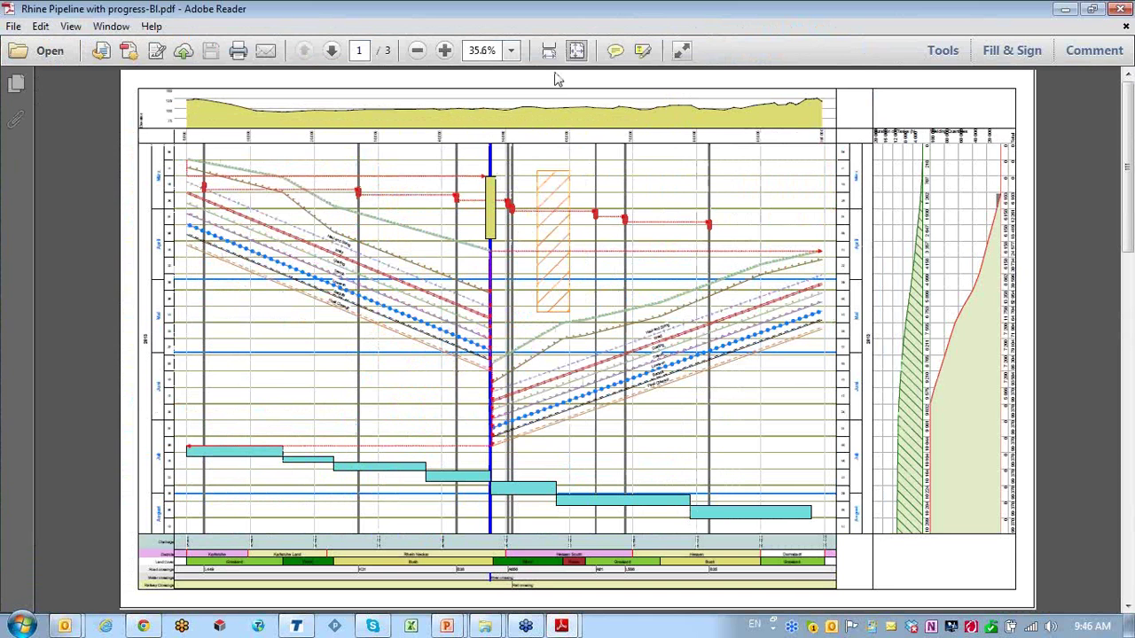
{"action": "left_click", "coordinate": [445, 50]}
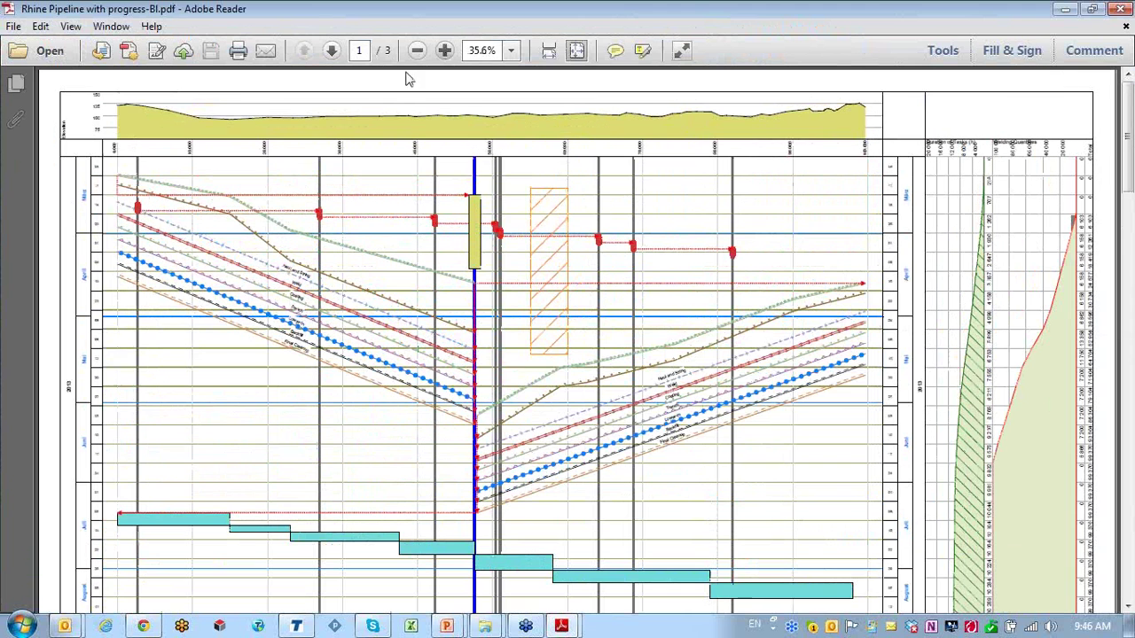
{"action": "left_click", "coordinate": [140, 171]}
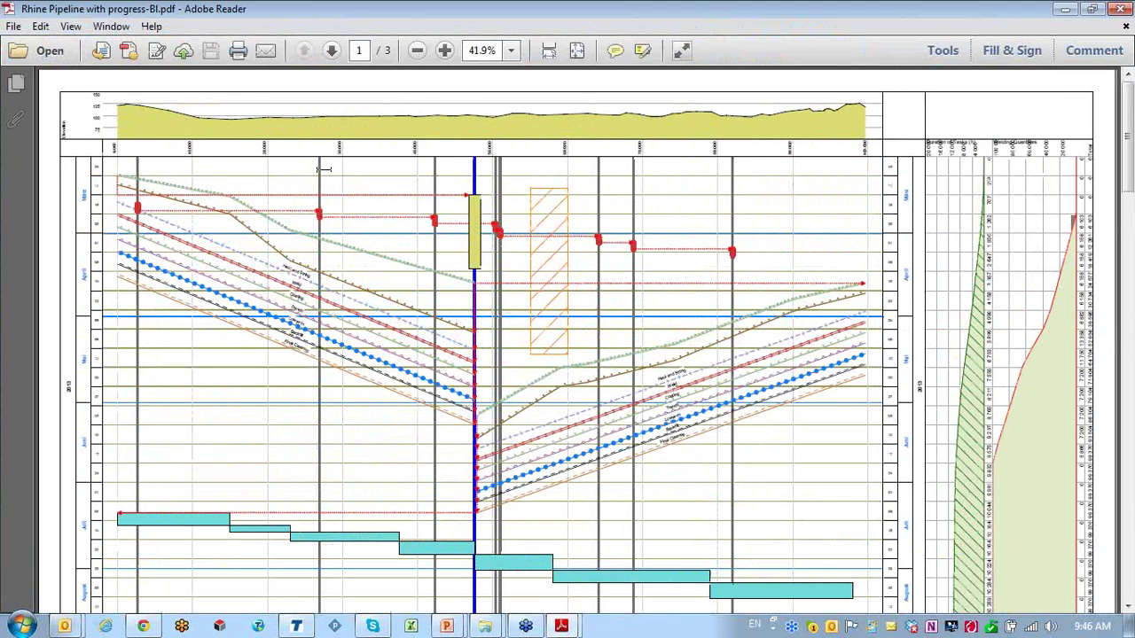
{"action": "left_click", "coordinate": [426, 172]}
{"action": "left_click", "coordinate": [425, 178]}
{"action": "left_click", "coordinate": [473, 163]}
{"action": "left_click", "coordinate": [567, 200]}
Examine the progress charts per activity on page 2, and the land cover and crossing rows below the diagram on page 1
{"action": "left_click", "coordinate": [1128, 609]}
{"action": "scroll", "coordinate": [1128, 608], "scroll_direction": "down", "scroll_amount": 10}
{"action": "key", "text": "ctrl+2"}
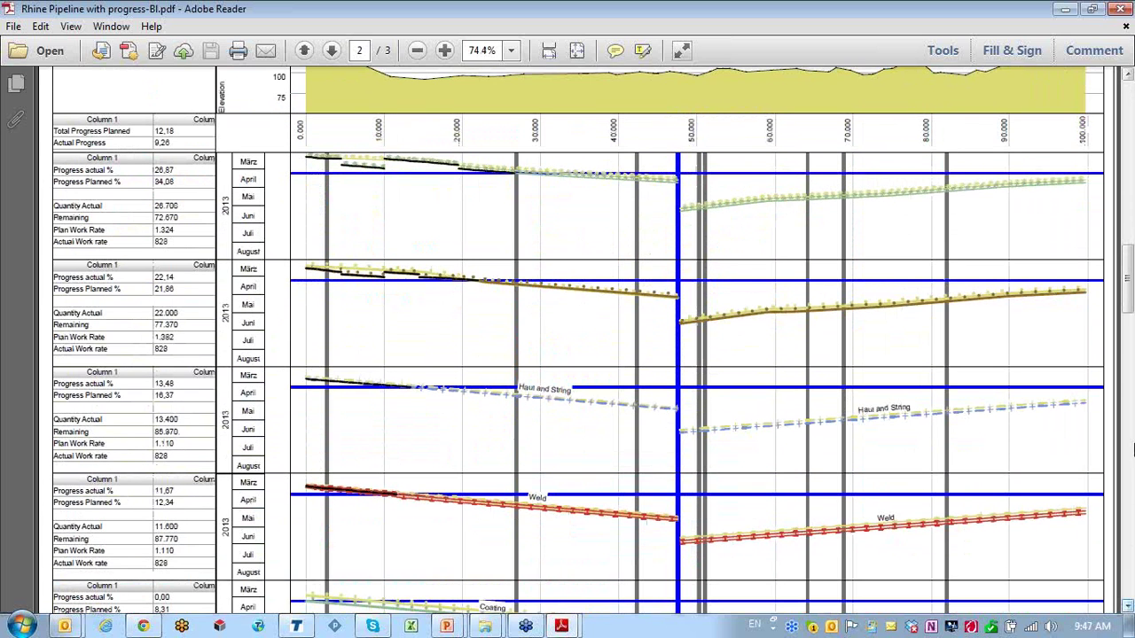
{"action": "left_click_drag", "start_coordinate": [1126, 310], "coordinate": [1126, 252]}
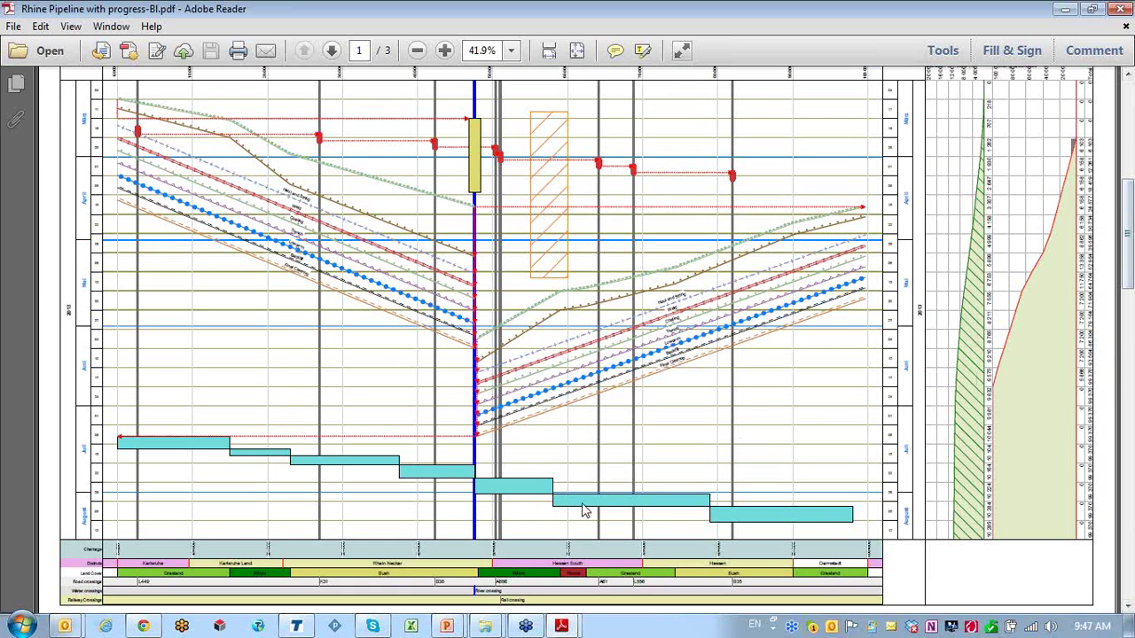
{"action": "left_click", "coordinate": [121, 576]}
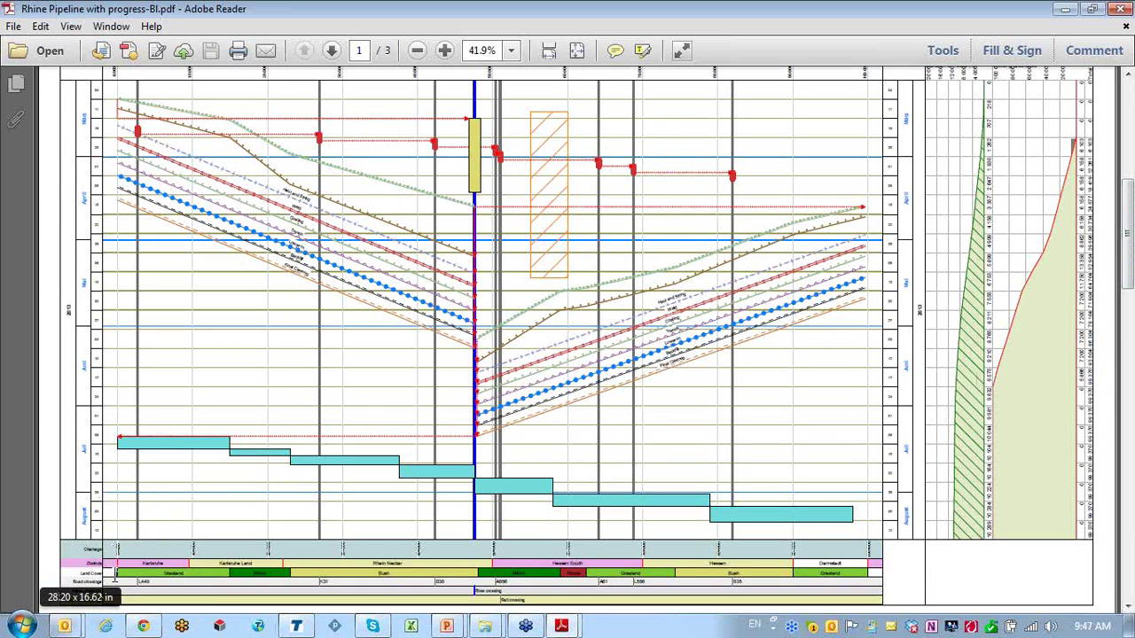
{"action": "left_click", "coordinate": [120, 579]}
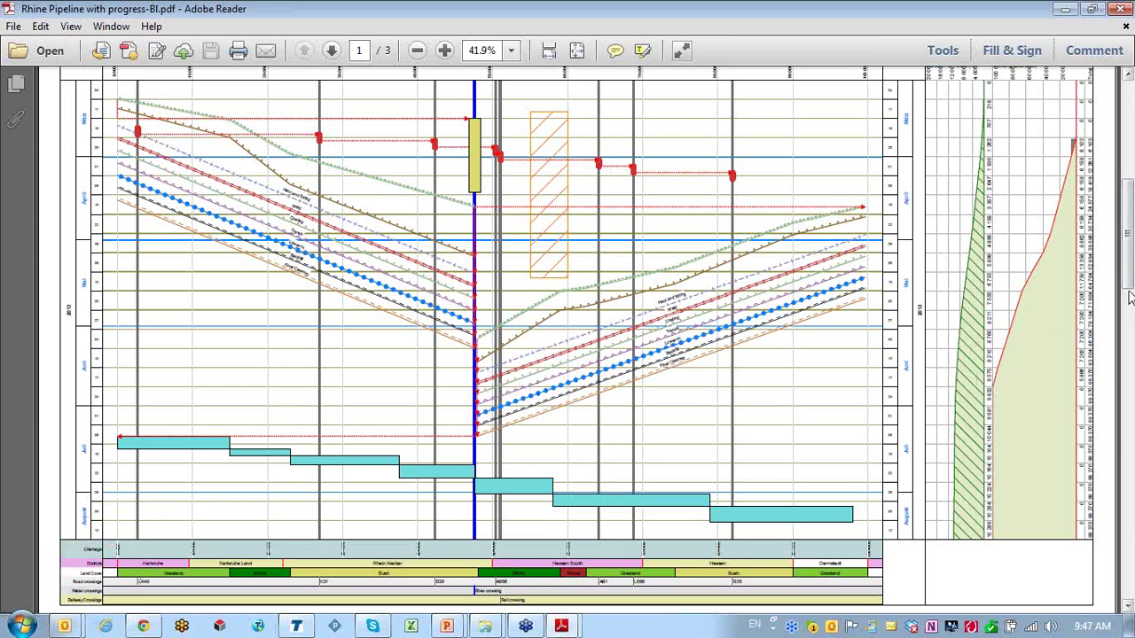
{"action": "left_click_drag", "start_coordinate": [1131, 296], "coordinate": [1131, 232]}
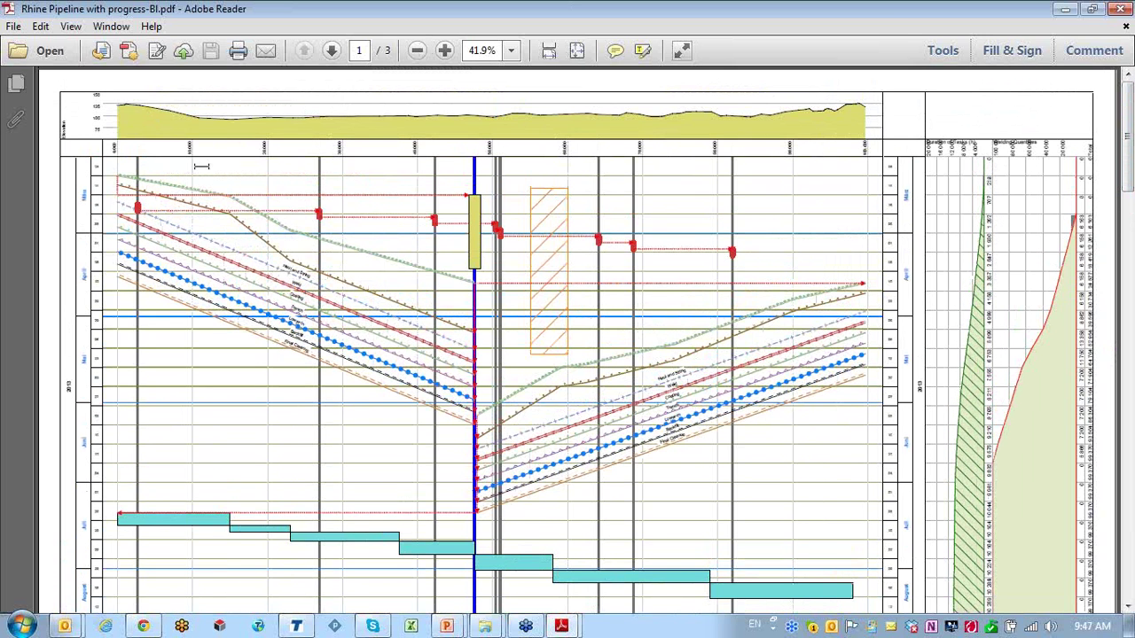
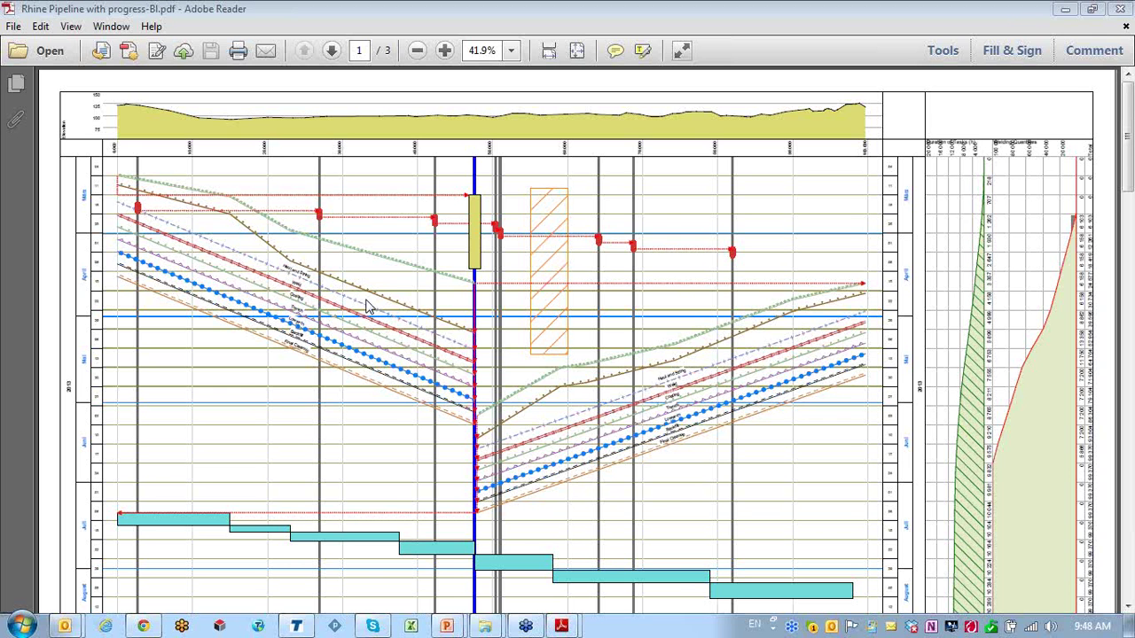
Switch back to the Knowlege base folder in Windows Explorer and open the PDF HK Skyscraper sample
{"action": "mouse_move", "coordinate": [490, 629]}
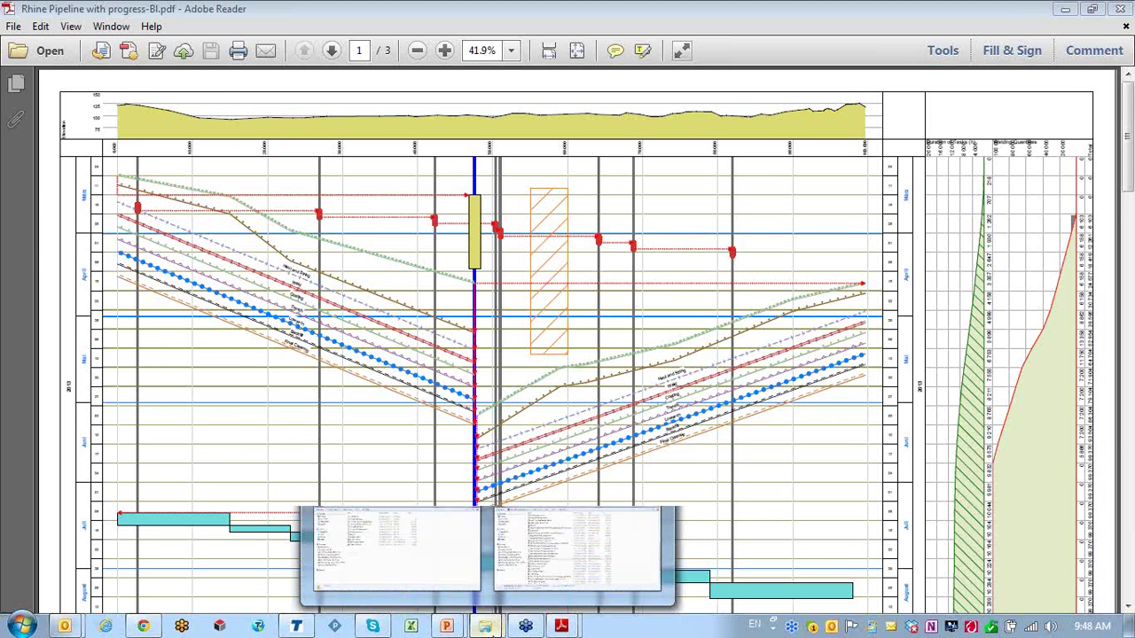
{"action": "left_click", "coordinate": [574, 543]}
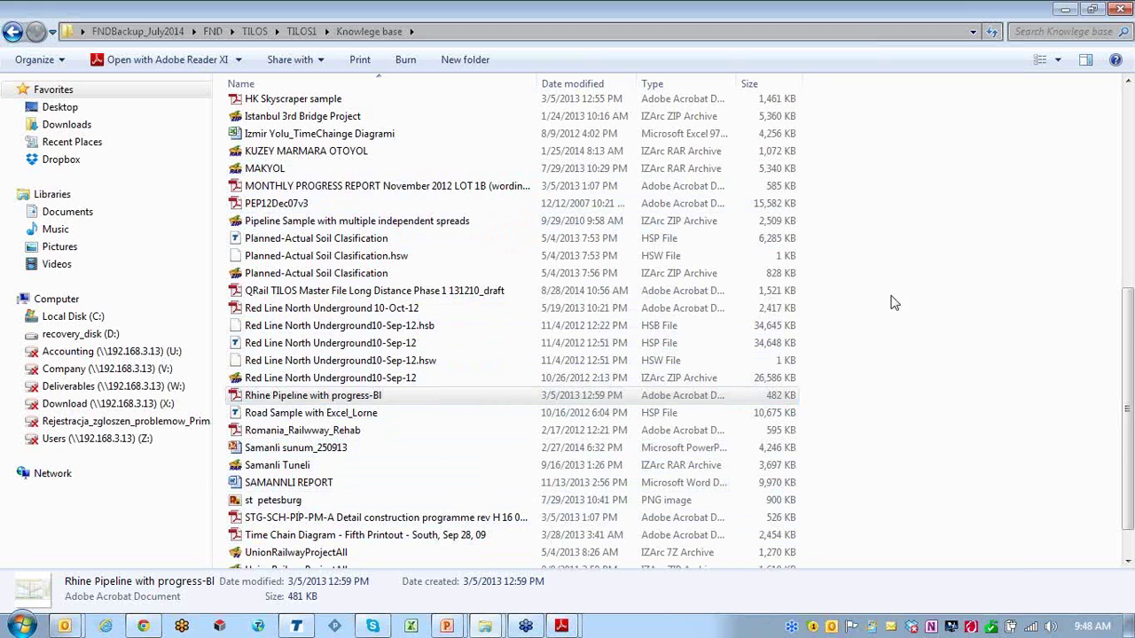
{"action": "scroll", "coordinate": [1127, 380], "scroll_direction": "up", "scroll_amount": 5}
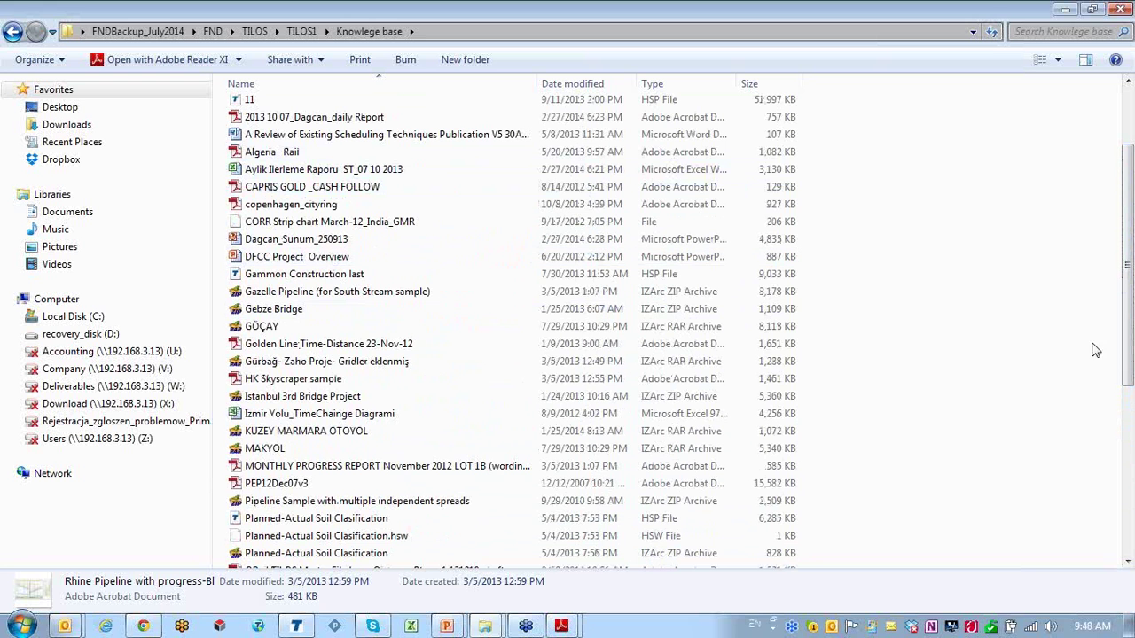
{"action": "left_click", "coordinate": [252, 380]}
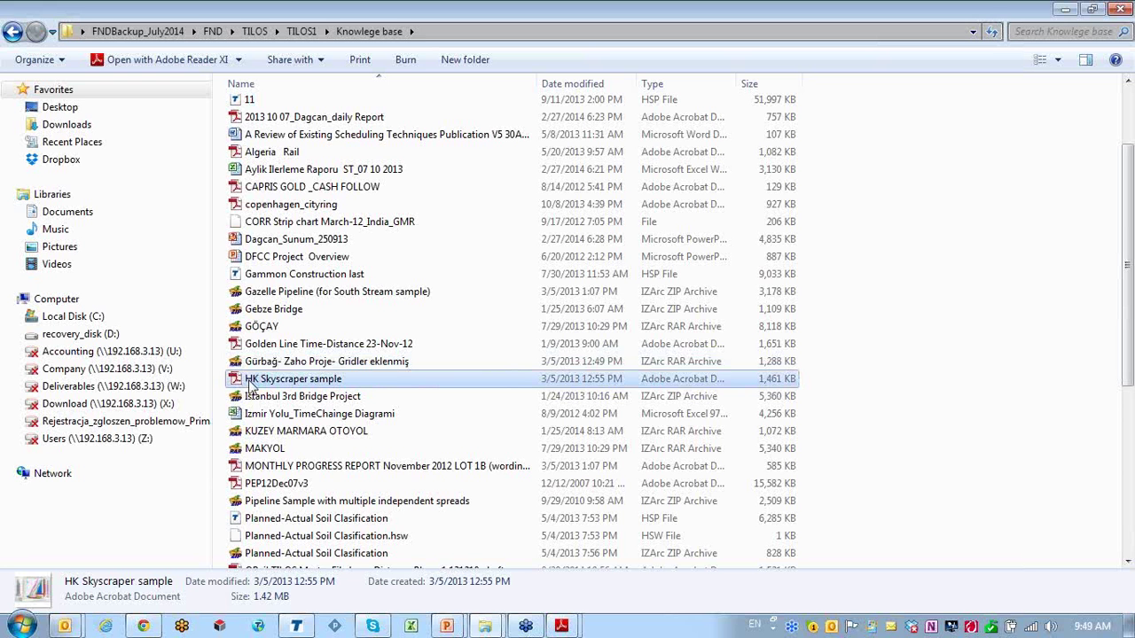
{"action": "double_click", "coordinate": [252, 383]}
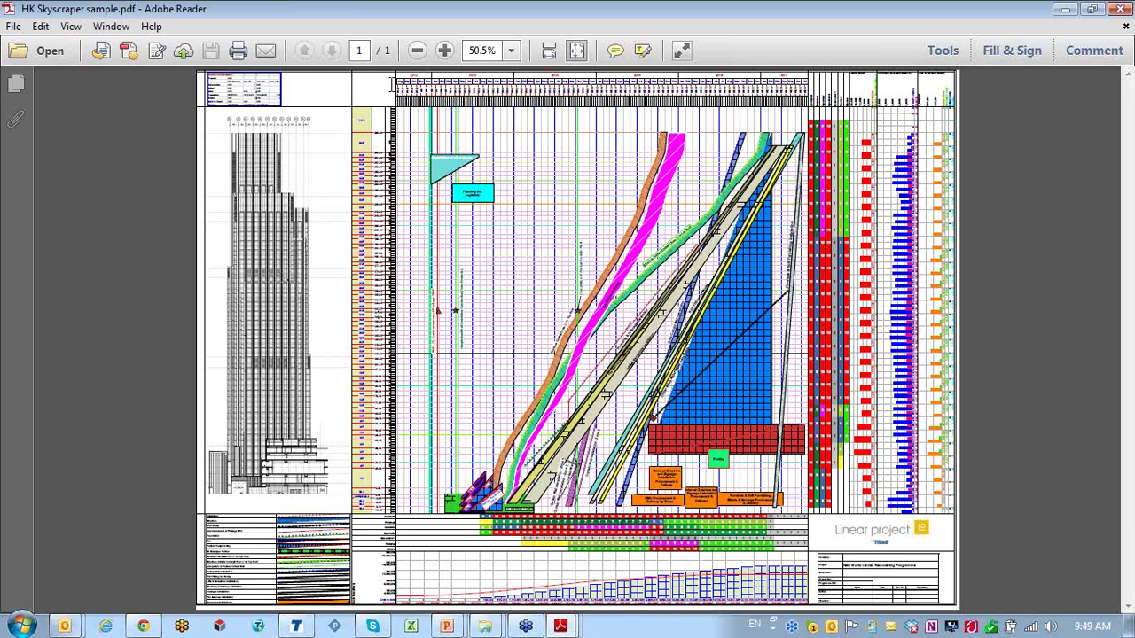
Enlarge the skyscraper diagram to 200% and examine the floor rows, such as 55/F and 56/F, beside the building elevation
{"action": "left_click", "coordinate": [446, 52]}
{"action": "left_click", "coordinate": [446, 51]}
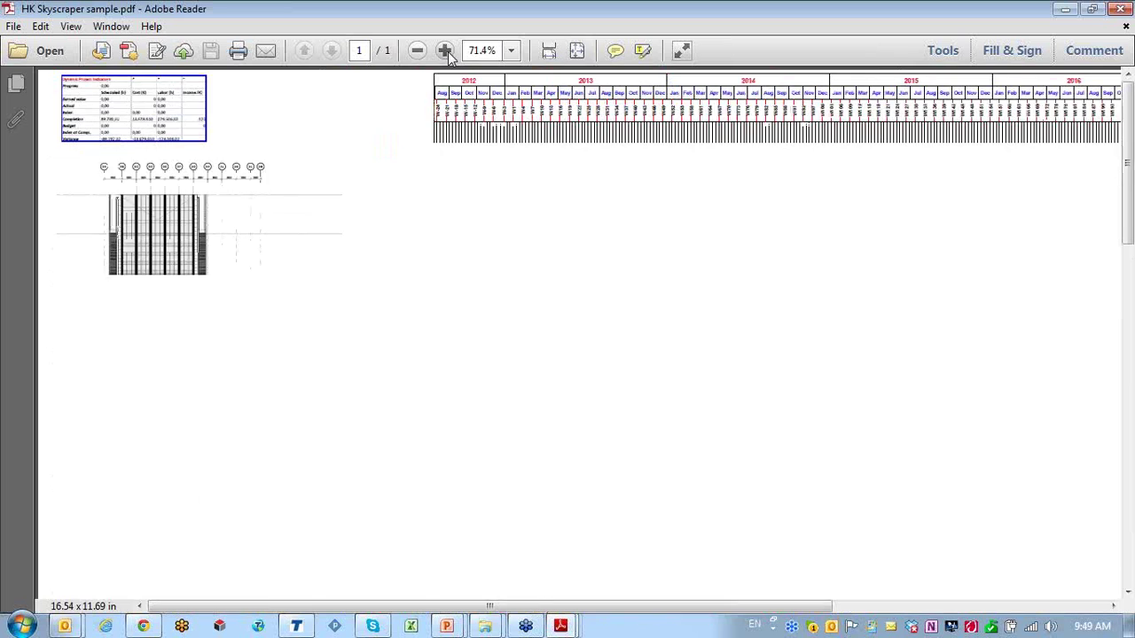
{"action": "left_click", "coordinate": [446, 52]}
{"action": "left_click", "coordinate": [447, 52]}
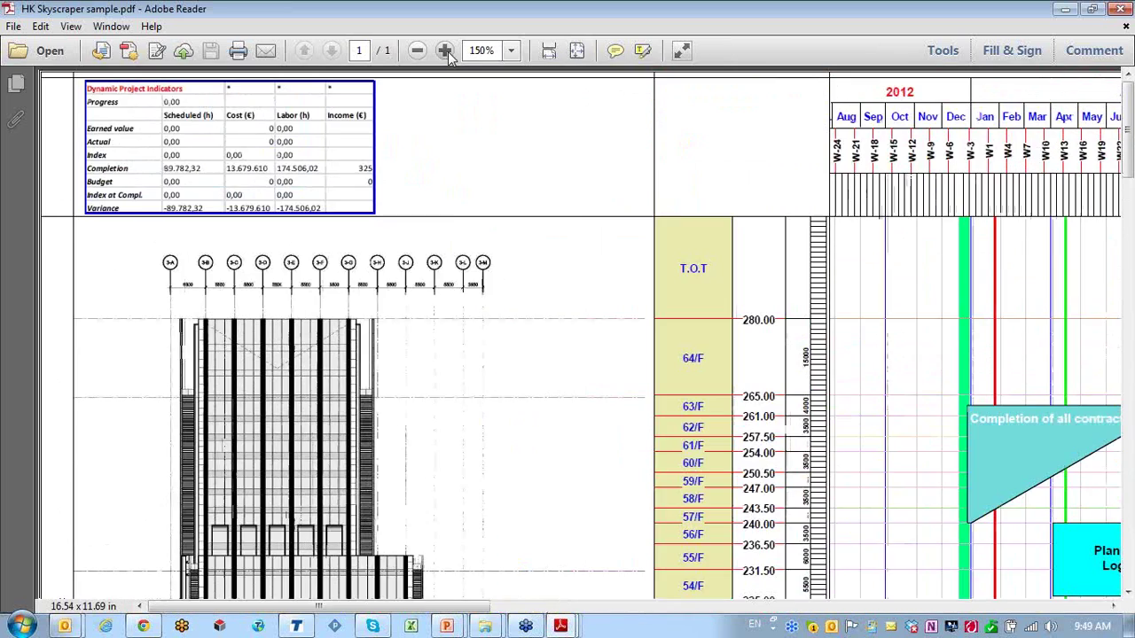
{"action": "left_click", "coordinate": [1127, 593]}
{"action": "left_click", "coordinate": [1127, 592]}
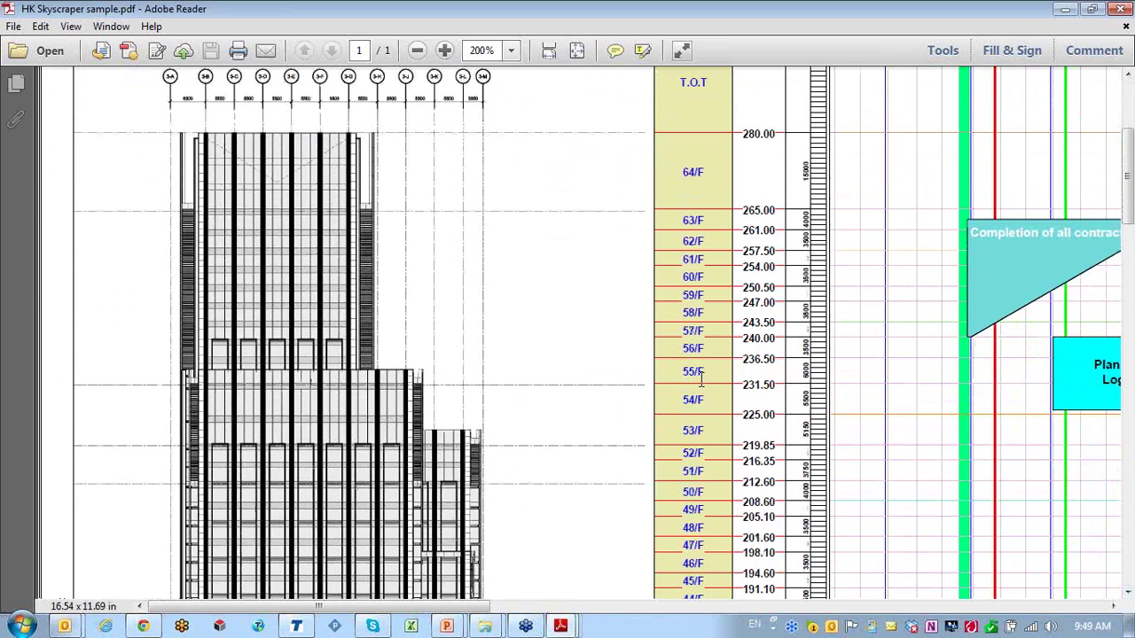
{"action": "double_click", "coordinate": [694, 376]}
{"action": "left_click", "coordinate": [700, 350]}
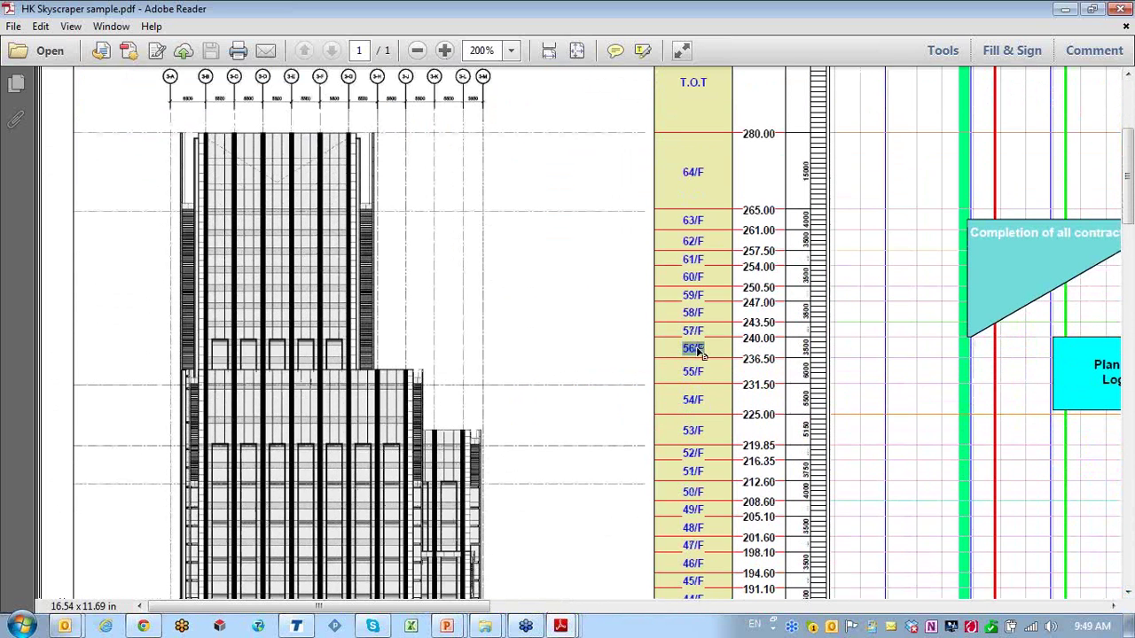
Examine the skyscraper diagram's floor elevations, the early activities such as Planning the Logistical, and the yearly and weekly time scale
{"action": "left_click_drag", "start_coordinate": [742, 339], "coordinate": [759, 339]}
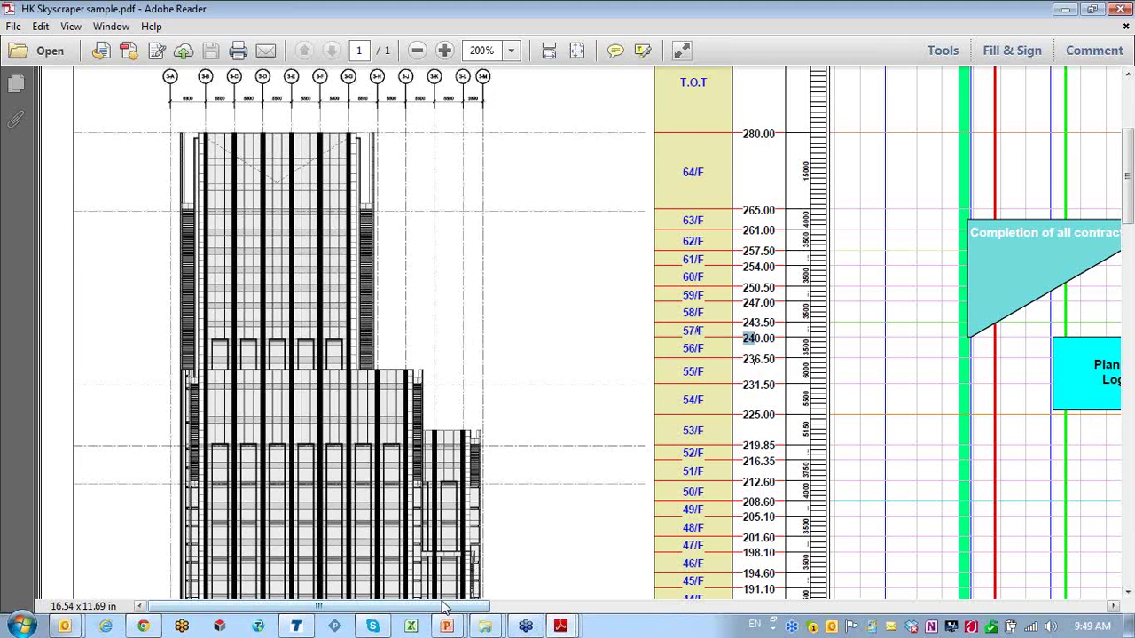
{"action": "left_click_drag", "start_coordinate": [456, 607], "coordinate": [586, 606]}
{"action": "left_click_drag", "start_coordinate": [696, 610], "coordinate": [701, 610]}
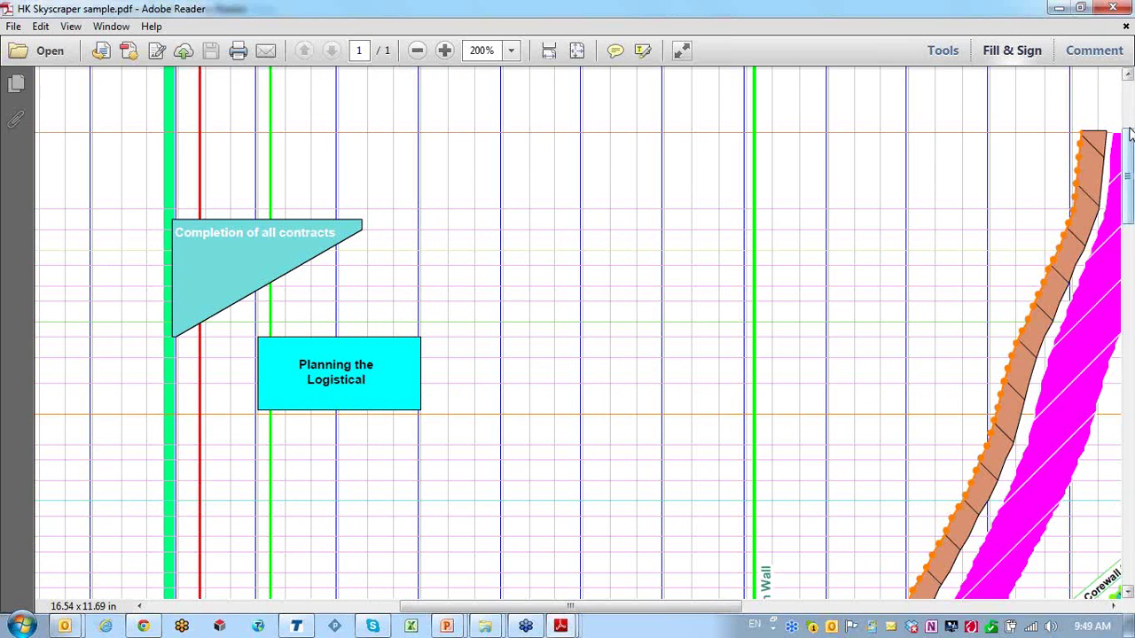
{"action": "scroll", "coordinate": [895, 13], "scroll_direction": "up", "scroll_amount": 5}
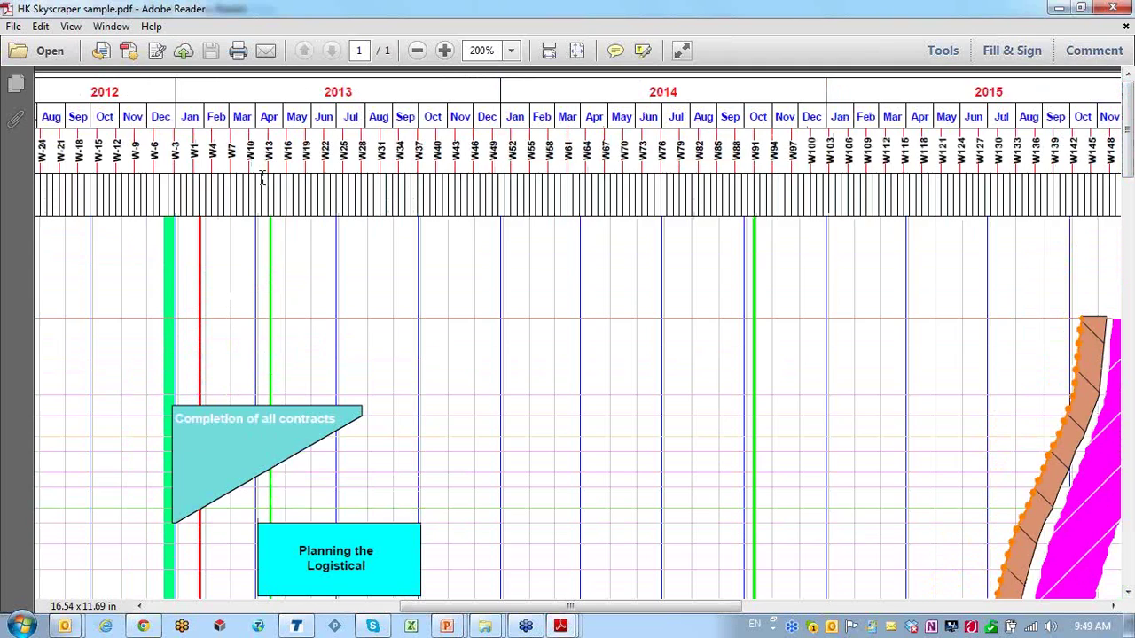
Reduce the skyscraper diagram to the whole page at 50.5% and examine the activity bands beside the building elevation
{"action": "left_click", "coordinate": [417, 51]}
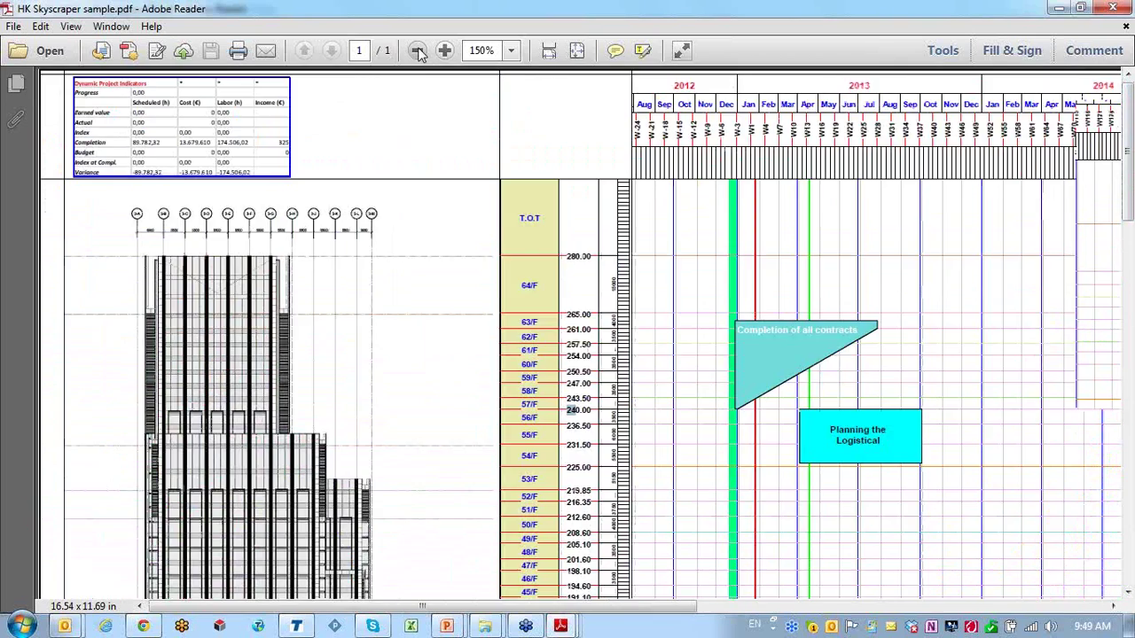
{"action": "left_click", "coordinate": [417, 51]}
{"action": "left_click", "coordinate": [419, 52]}
{"action": "left_click", "coordinate": [419, 52]}
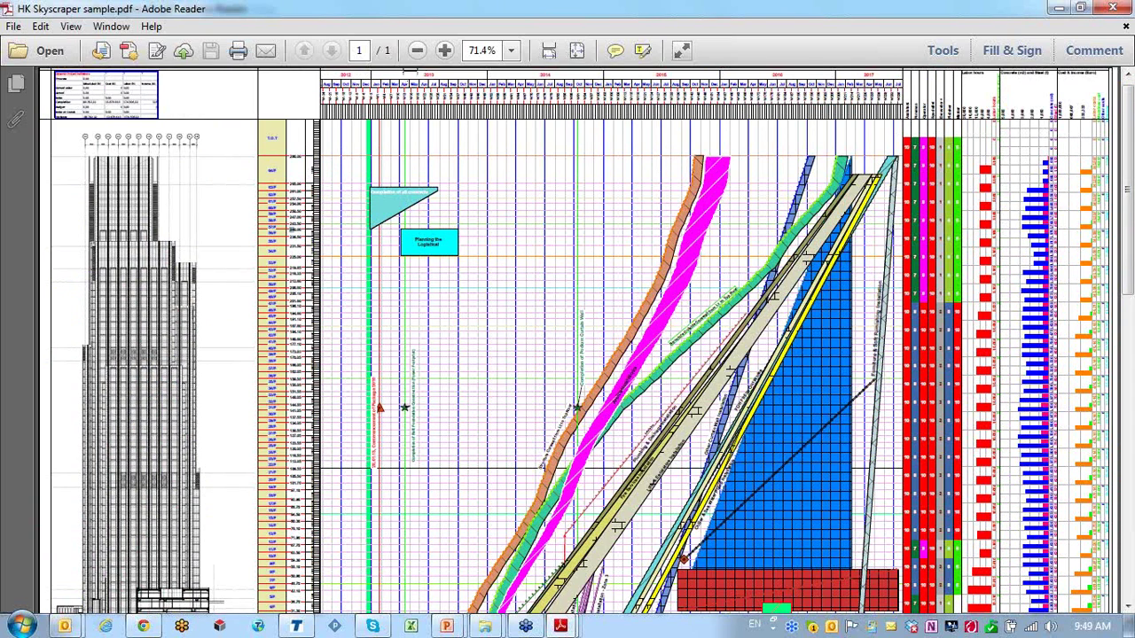
{"action": "left_click", "coordinate": [417, 51]}
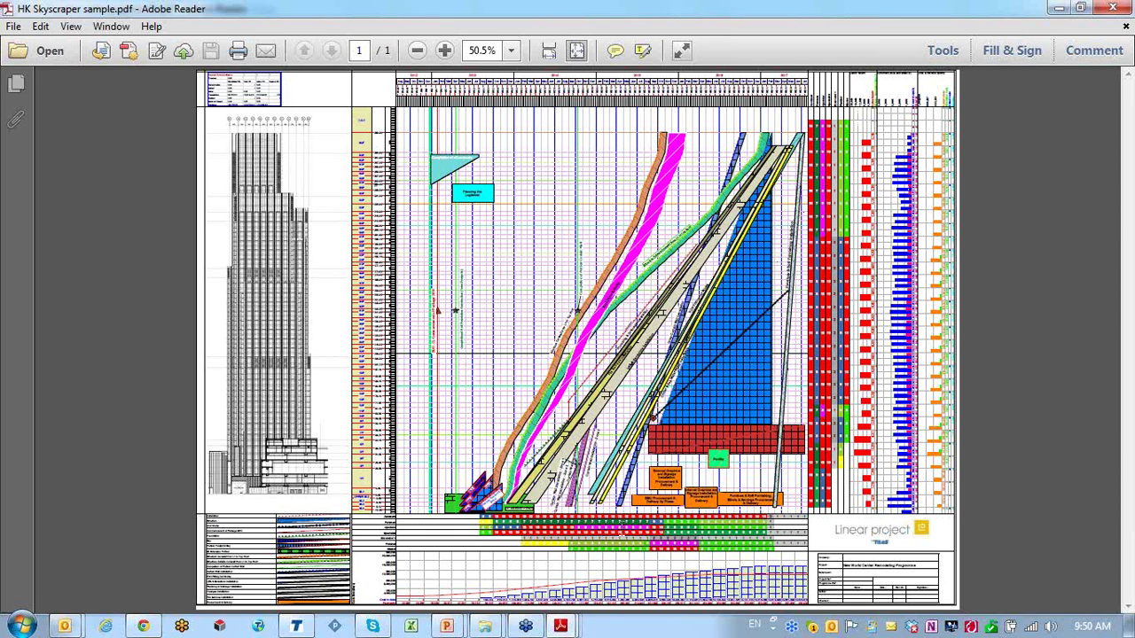
Close the skyscraper and Rhine pipeline PDFs, and open the PDF Golden Line Time-Distance 23-Nov-12 from the Knowlege base folder
{"action": "left_click", "coordinate": [1126, 25]}
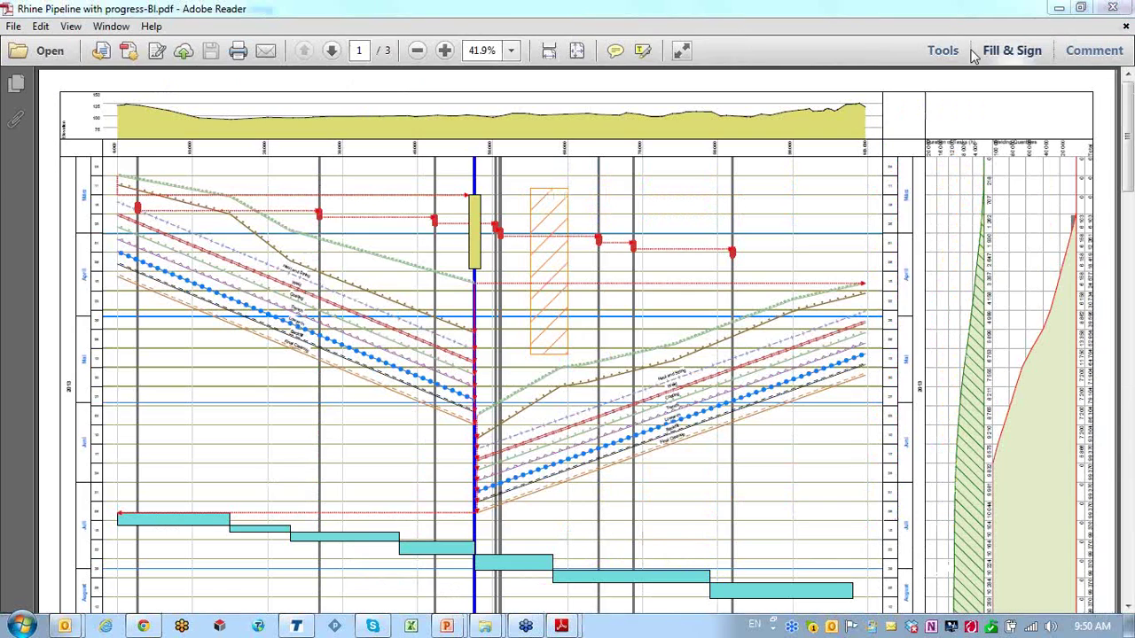
{"action": "left_click", "coordinate": [1113, 7]}
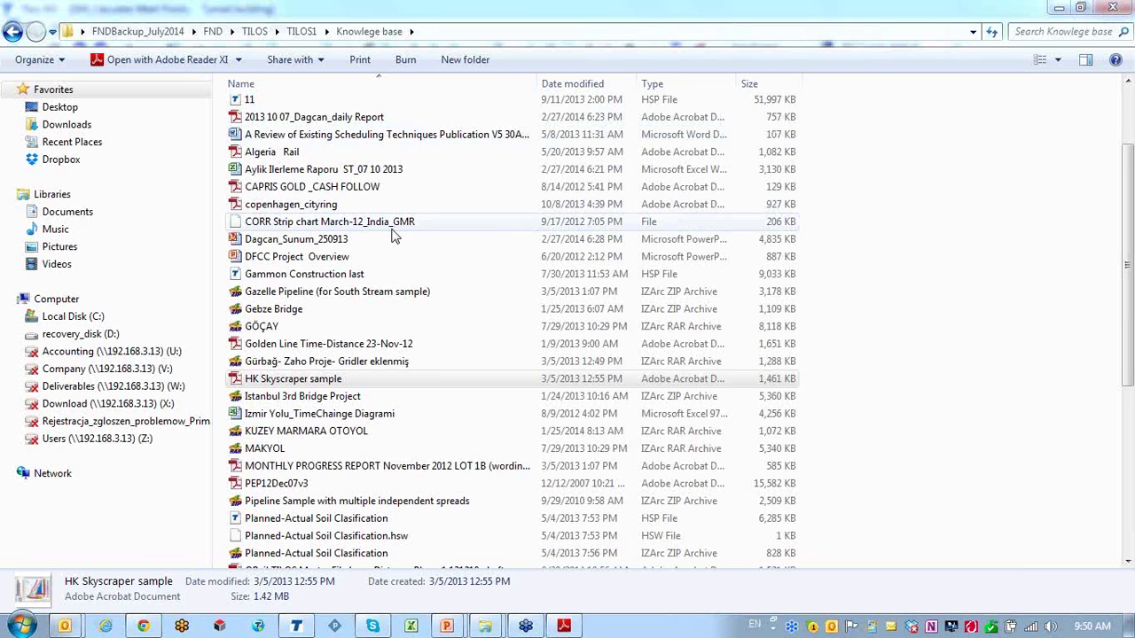
{"action": "double_click", "coordinate": [296, 345]}
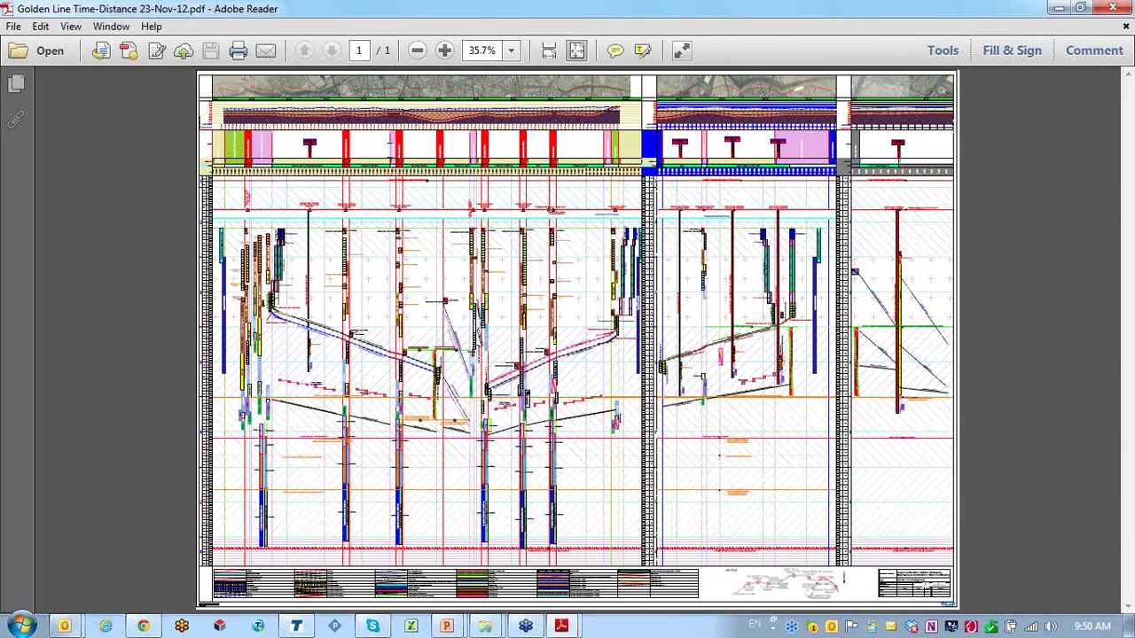
Enlarge the Golden Line diagram to 150% and examine the aerial route map, elevation profile and station rows
{"action": "left_click", "coordinate": [445, 51]}
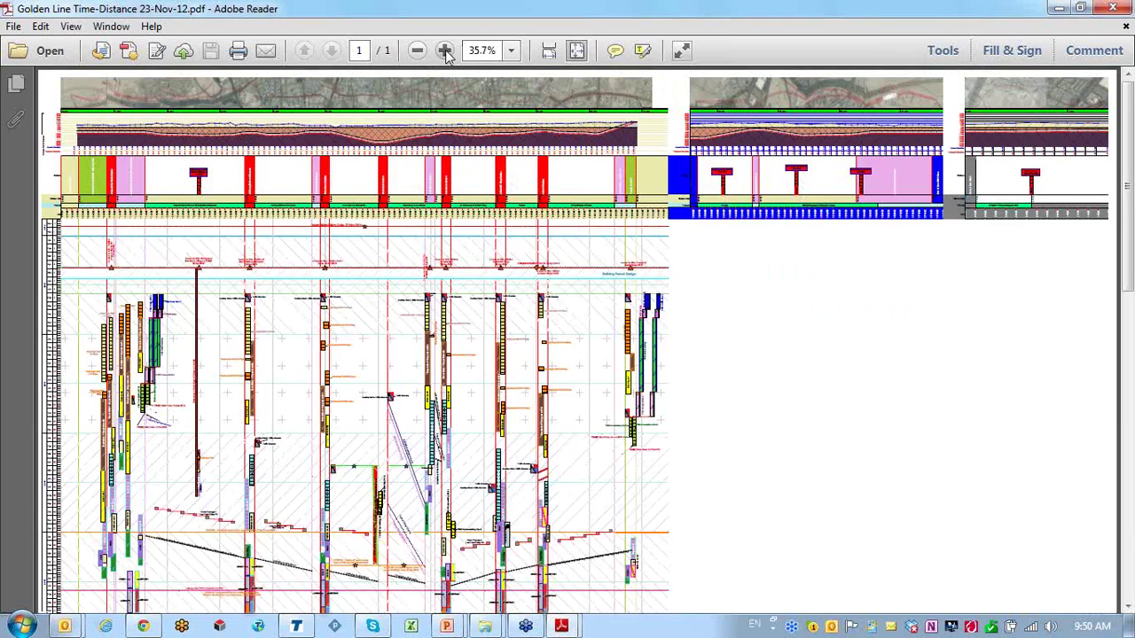
{"action": "left_click", "coordinate": [445, 51]}
{"action": "left_click", "coordinate": [445, 50]}
{"action": "left_click", "coordinate": [445, 50]}
{"action": "left_click", "coordinate": [445, 50]}
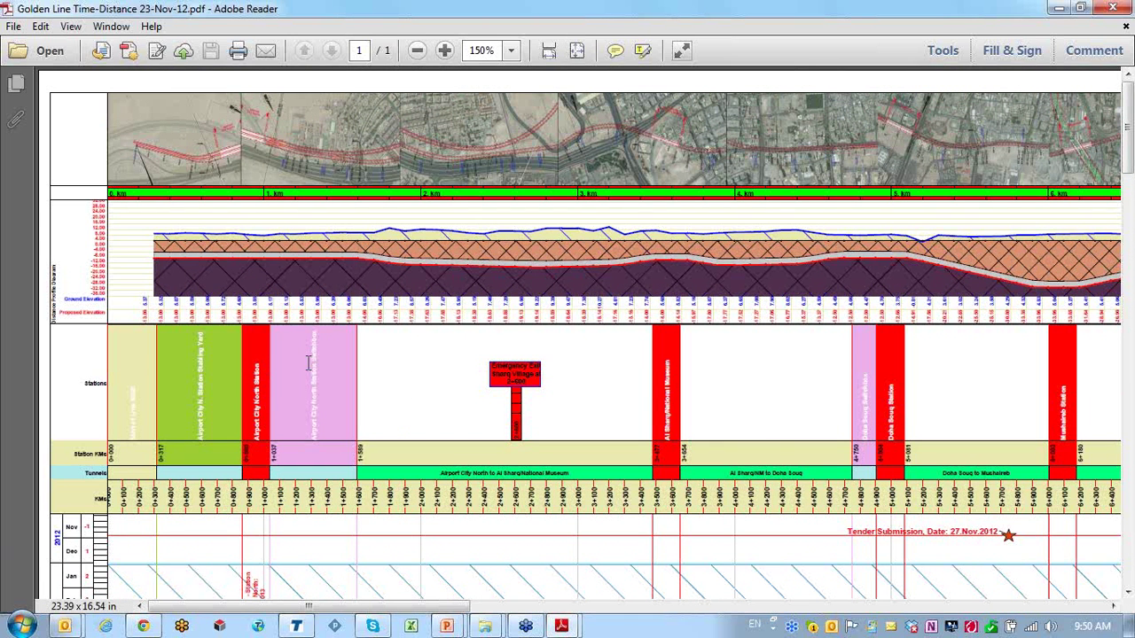
Examine the station works, TBM procurement bars and tunnel boring lines from 2013 down to 2015 in the Golden Line diagram
{"action": "left_click", "coordinate": [1128, 593]}
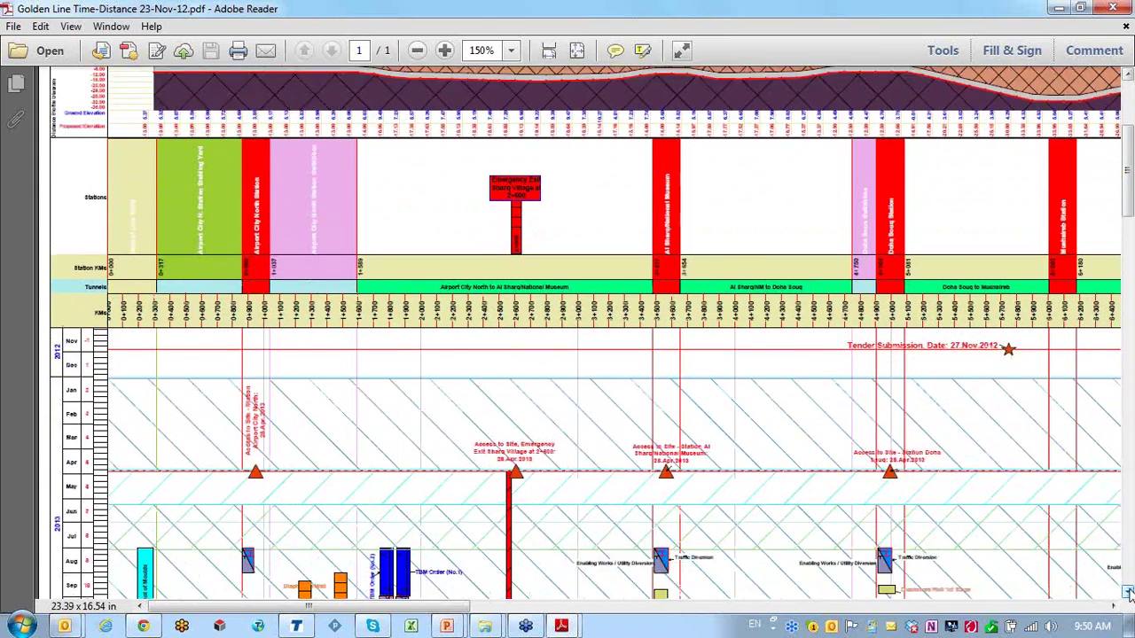
{"action": "left_click_drag", "start_coordinate": [1128, 592], "coordinate": [1128, 592]}
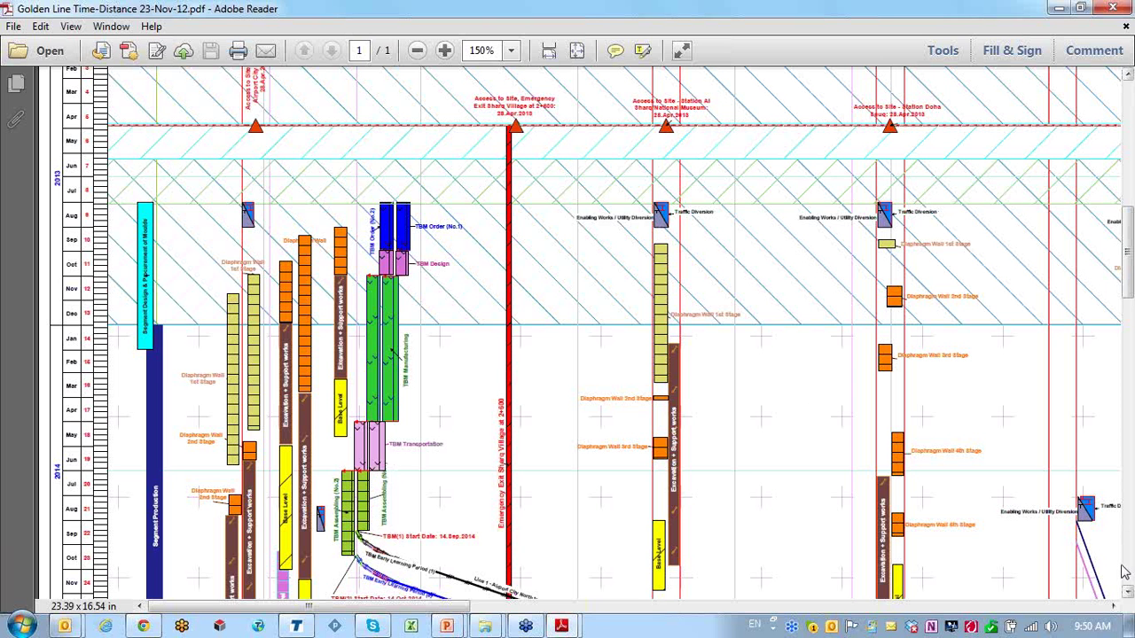
{"action": "left_click", "coordinate": [1128, 593]}
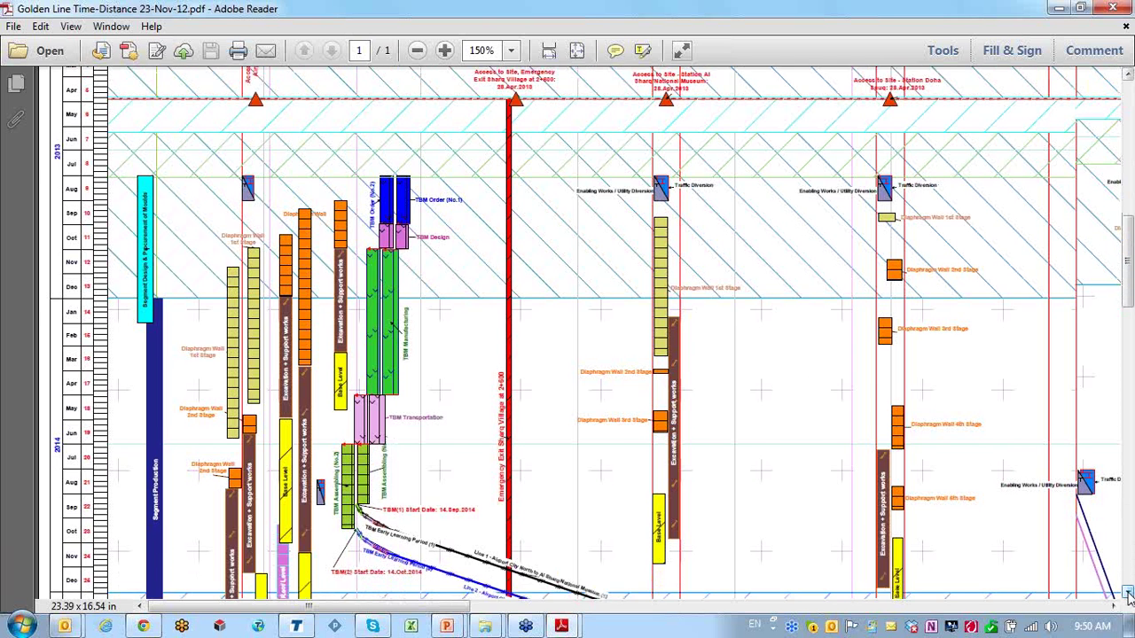
{"action": "left_click", "coordinate": [1128, 593]}
{"action": "left_click", "coordinate": [1128, 593]}
{"action": "left_click", "coordinate": [1128, 594]}
{"action": "left_click", "coordinate": [1128, 593]}
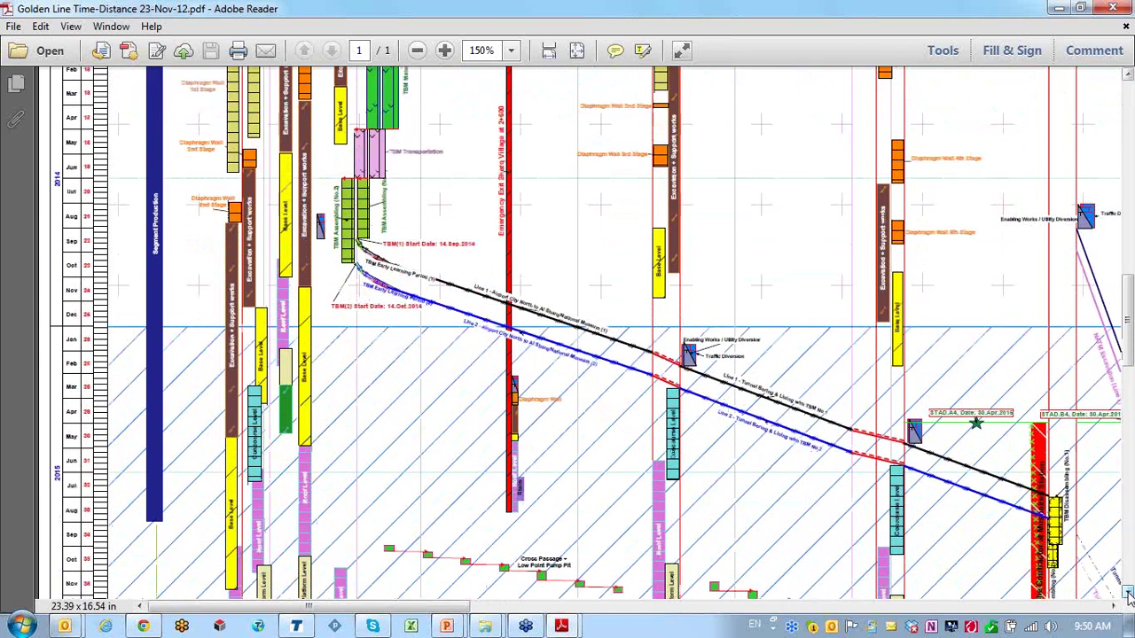
{"action": "left_click", "coordinate": [1128, 594]}
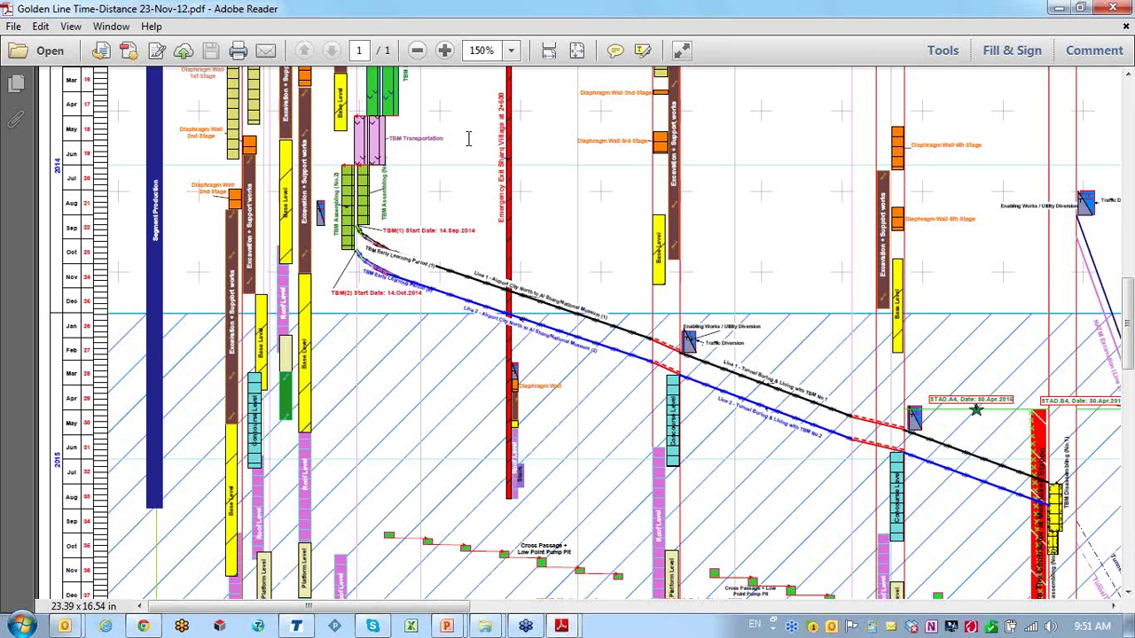
Reduce the Golden Line diagram to the whole page at 35.7% and examine the schedule across all line sections
{"action": "left_click", "coordinate": [417, 51]}
{"action": "left_click", "coordinate": [417, 51]}
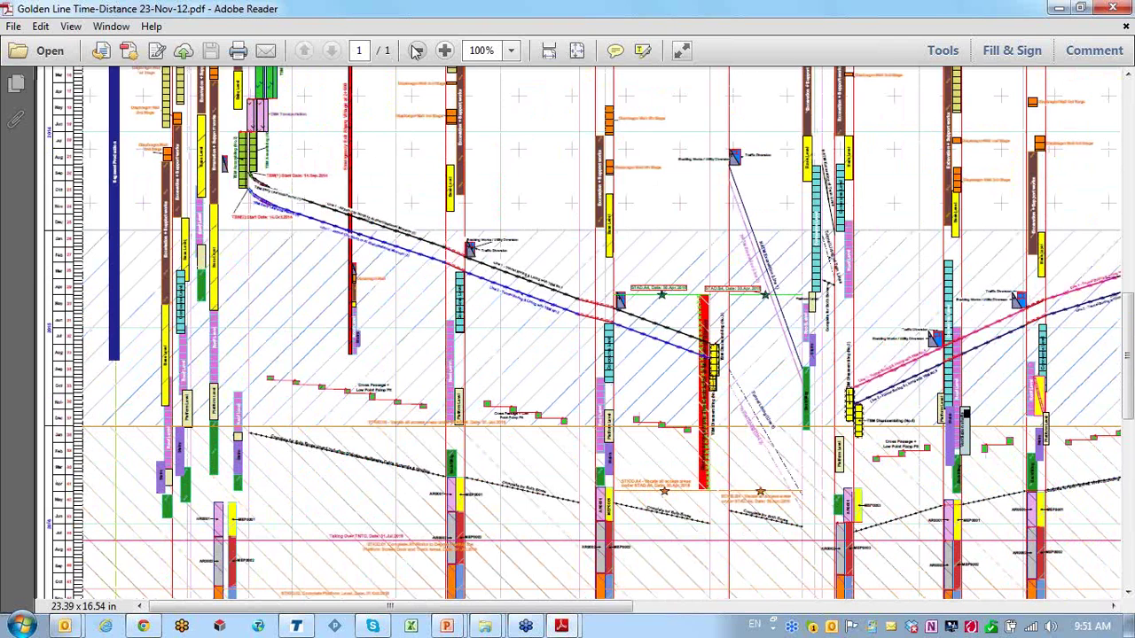
{"action": "left_click", "coordinate": [417, 51]}
{"action": "left_click", "coordinate": [417, 51]}
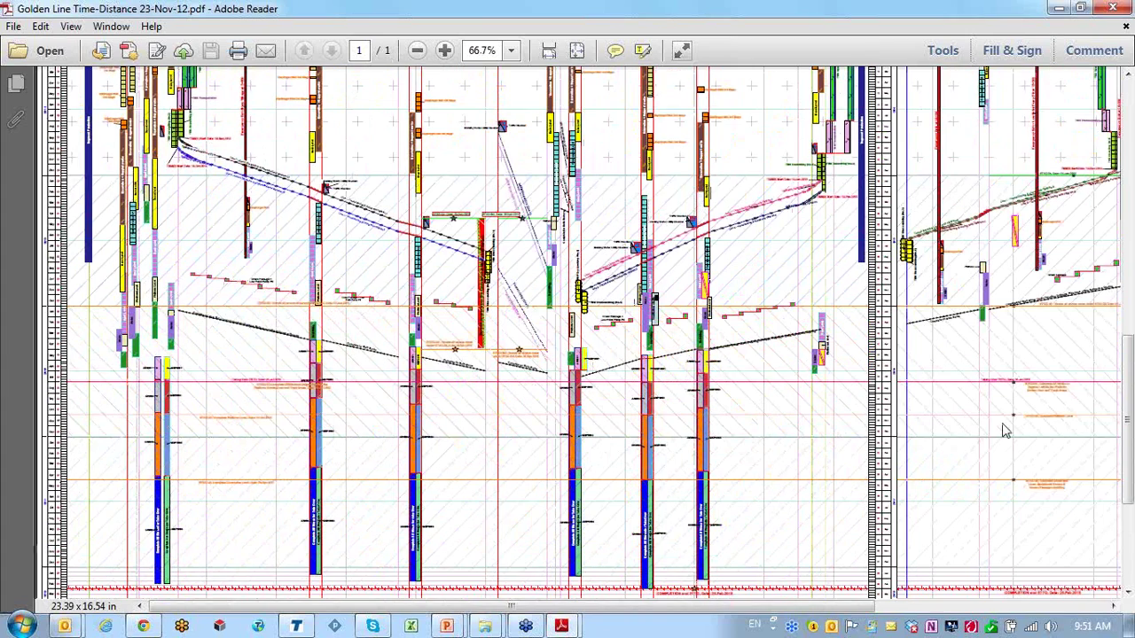
{"action": "left_click", "coordinate": [417, 51]}
{"action": "left_click", "coordinate": [417, 50]}
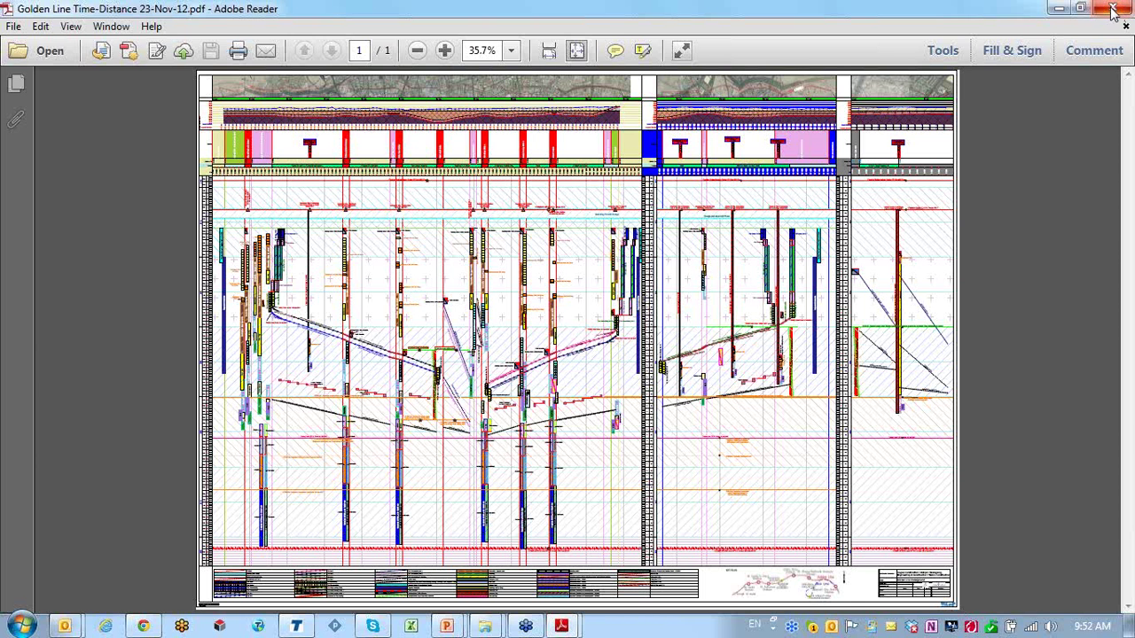
Close the Golden Line PDF, open the Word document SAMANNLI REPORT from the Knowlege base folder, and maximize its window
{"action": "left_click", "coordinate": [1114, 8]}
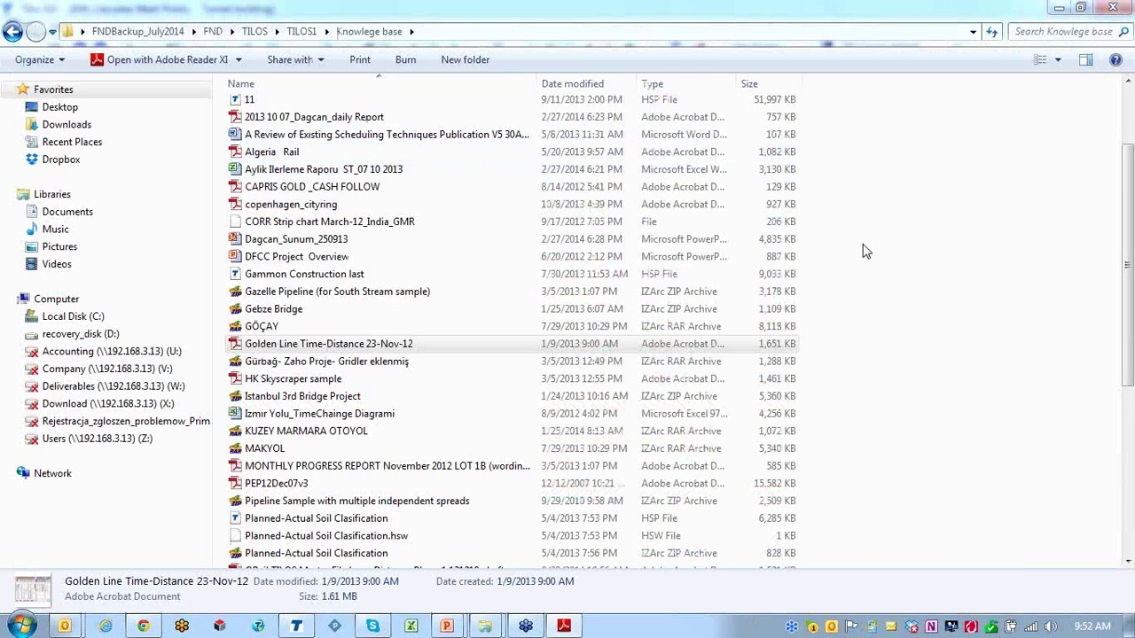
{"action": "left_click", "coordinate": [1128, 562]}
{"action": "left_click_drag", "start_coordinate": [1128, 562], "coordinate": [1129, 562]}
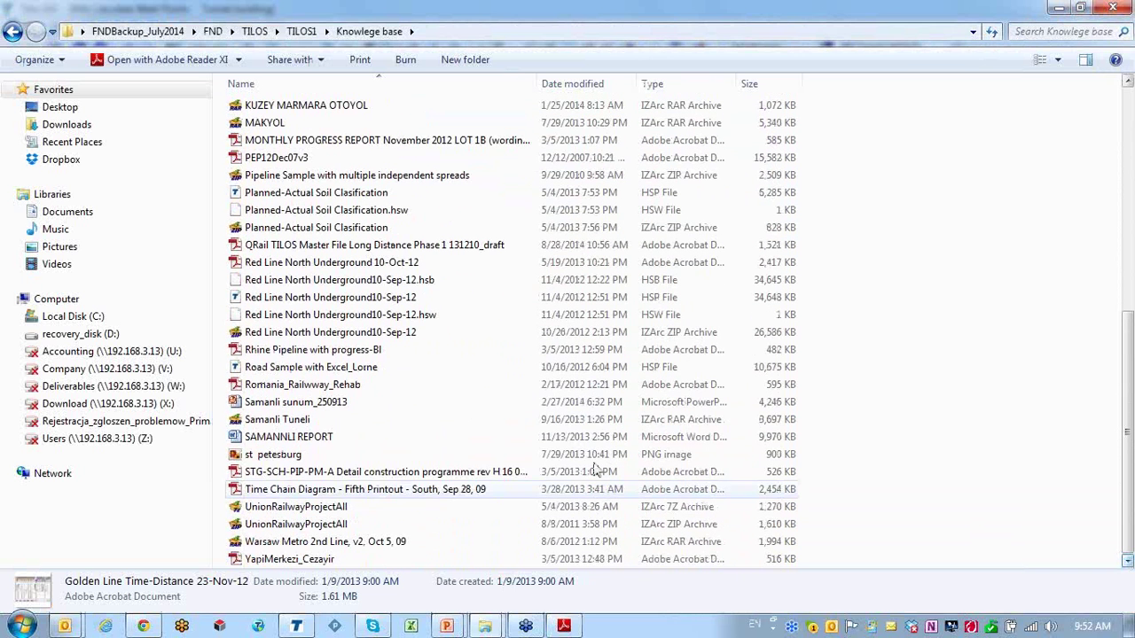
{"action": "left_click", "coordinate": [291, 439]}
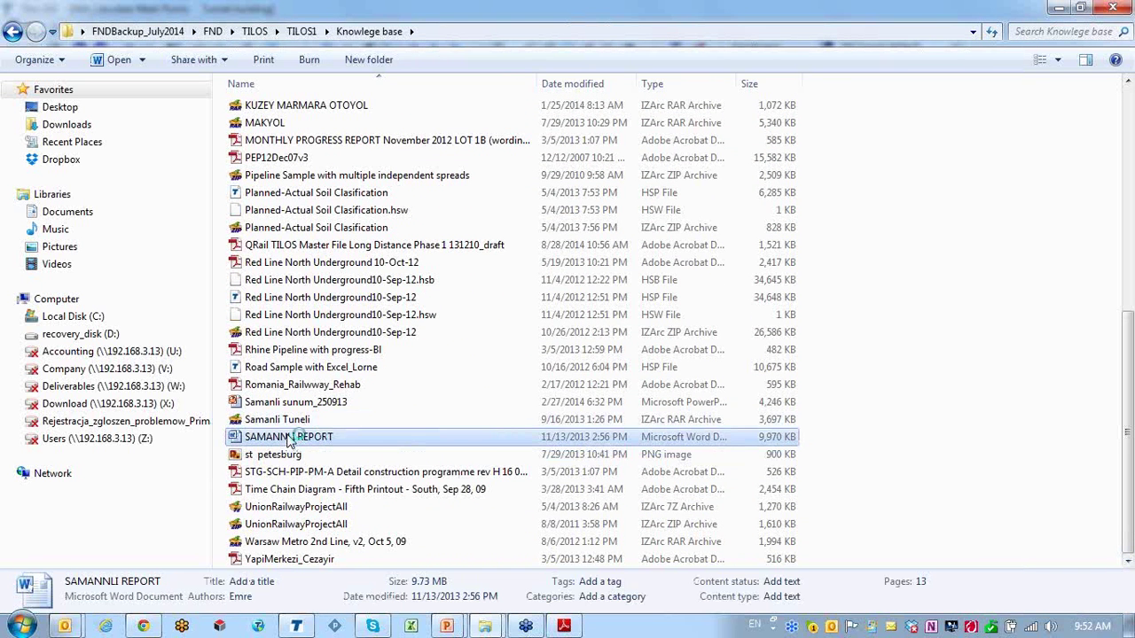
{"action": "double_click", "coordinate": [291, 439]}
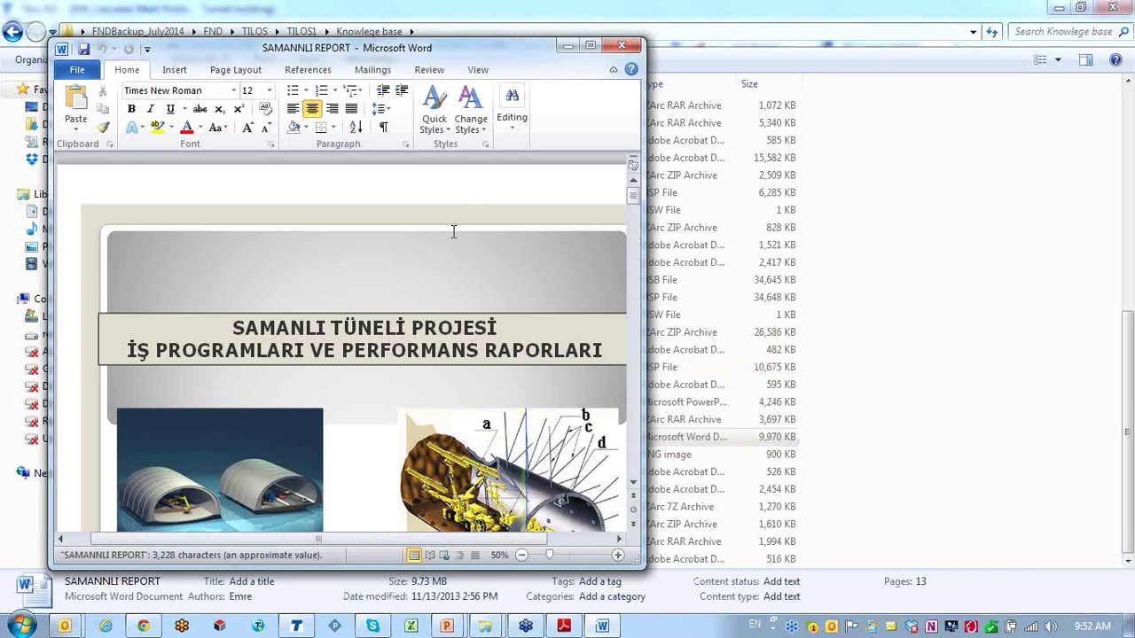
{"action": "left_click", "coordinate": [590, 45]}
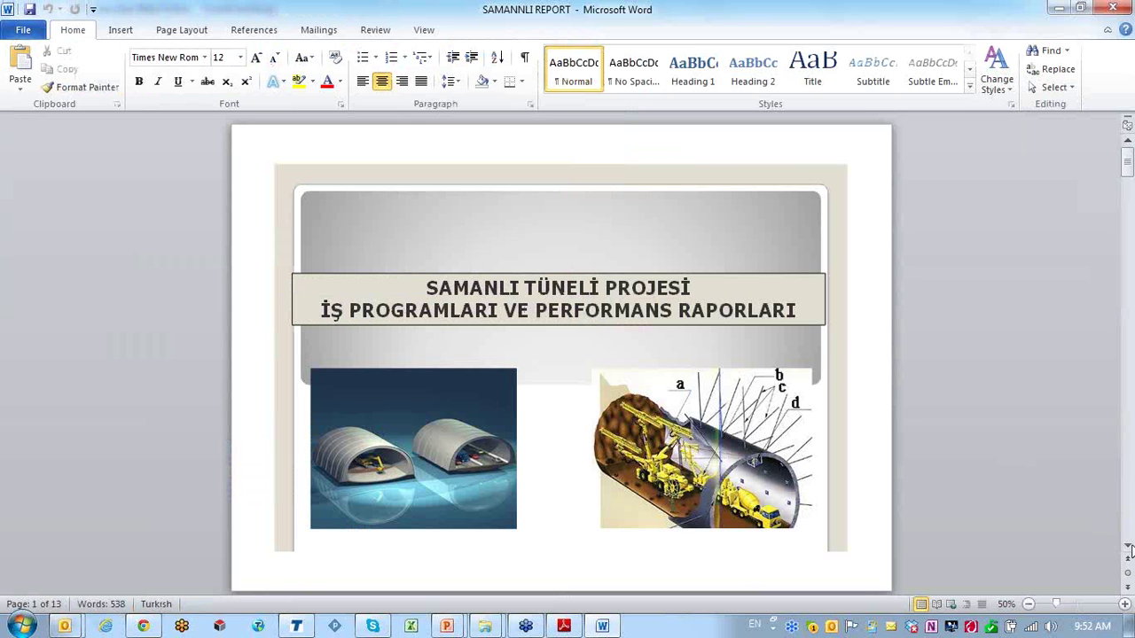
Examine the report's cover and contract summary table, continuing to the Samanlı tunnel baseline time-distance chart on page 3
{"action": "left_click", "coordinate": [1128, 547]}
{"action": "left_click", "coordinate": [1128, 547]}
{"action": "left_click", "coordinate": [1128, 547]}
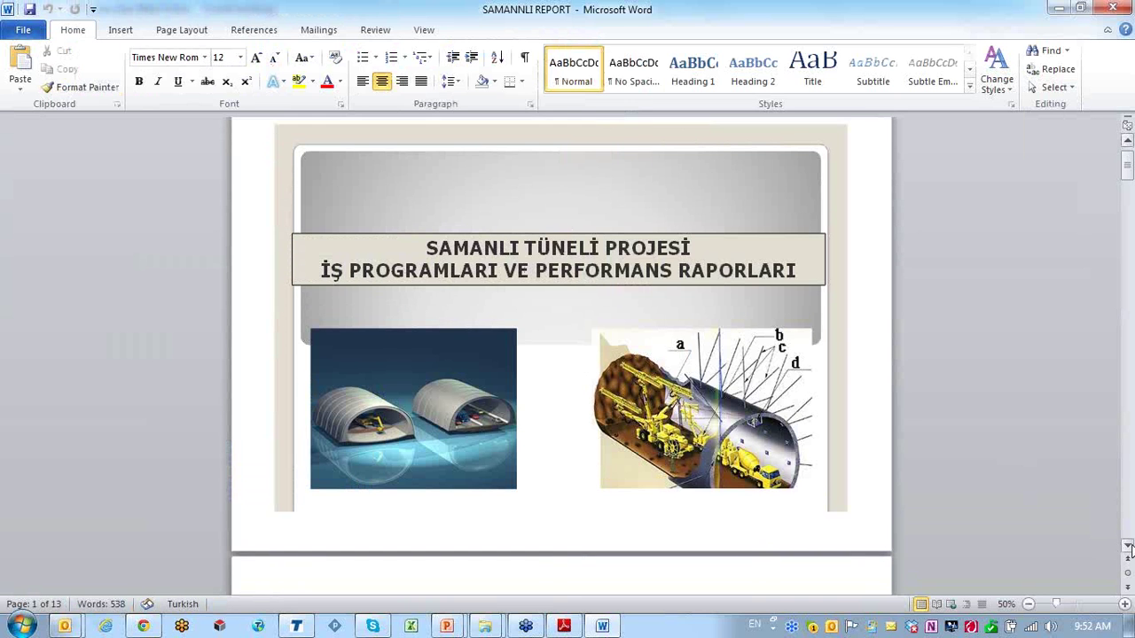
{"action": "left_click", "coordinate": [1128, 547]}
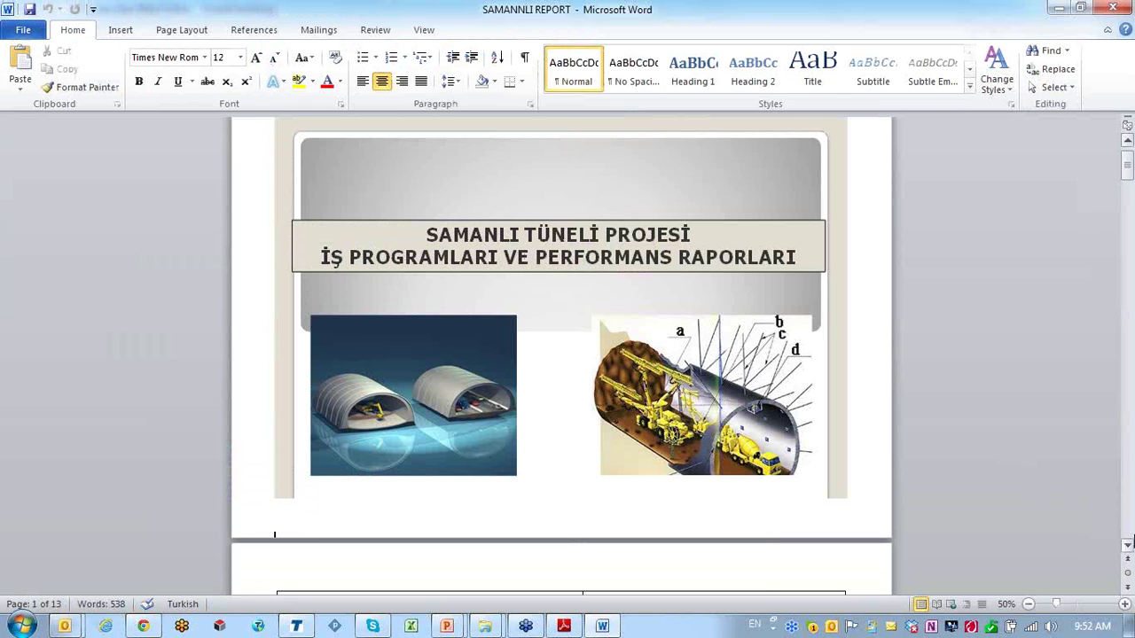
{"action": "scroll", "coordinate": [1128, 547], "scroll_direction": "down", "scroll_amount": 5}
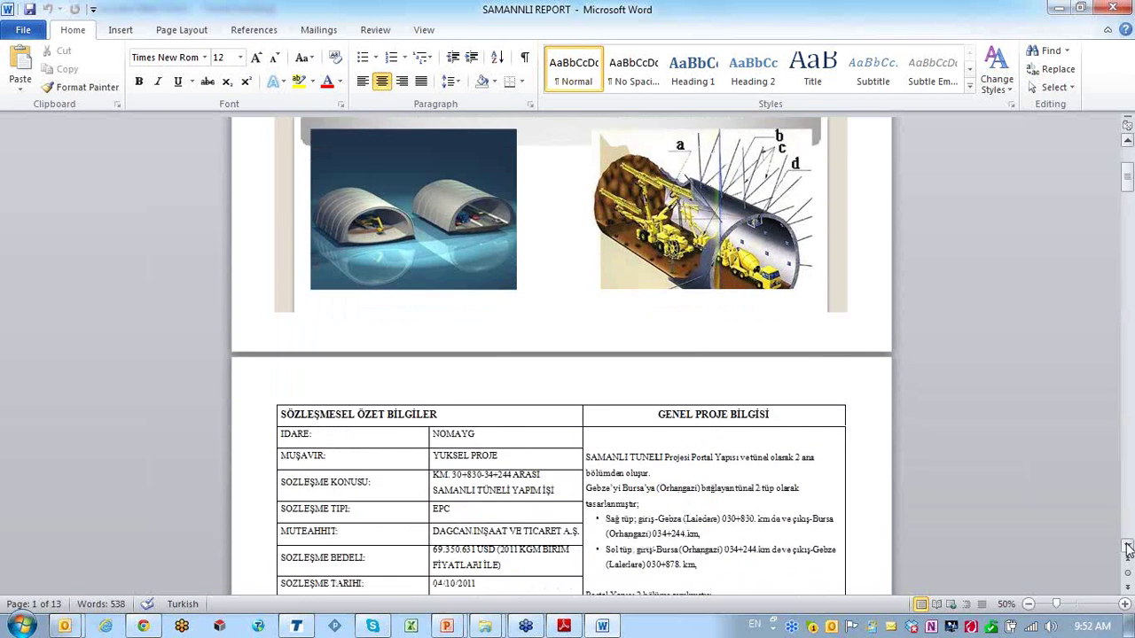
{"action": "scroll", "coordinate": [1128, 550], "scroll_direction": "down", "scroll_amount": 10}
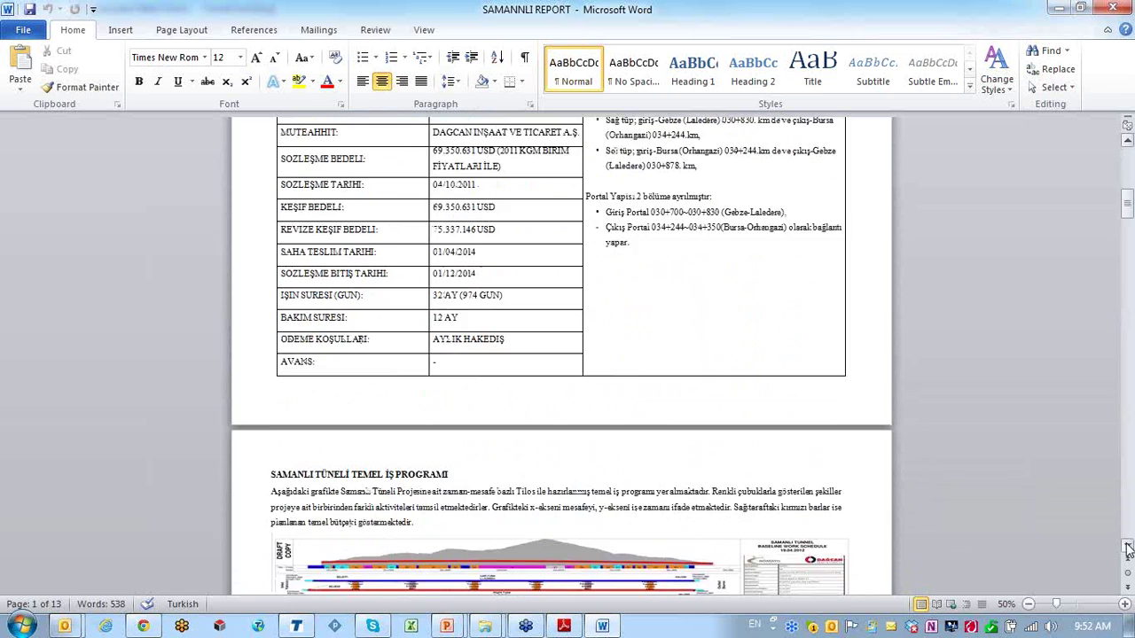
{"action": "scroll", "coordinate": [1128, 550], "scroll_direction": "down", "scroll_amount": 4}
{"action": "left_click", "coordinate": [1128, 547]}
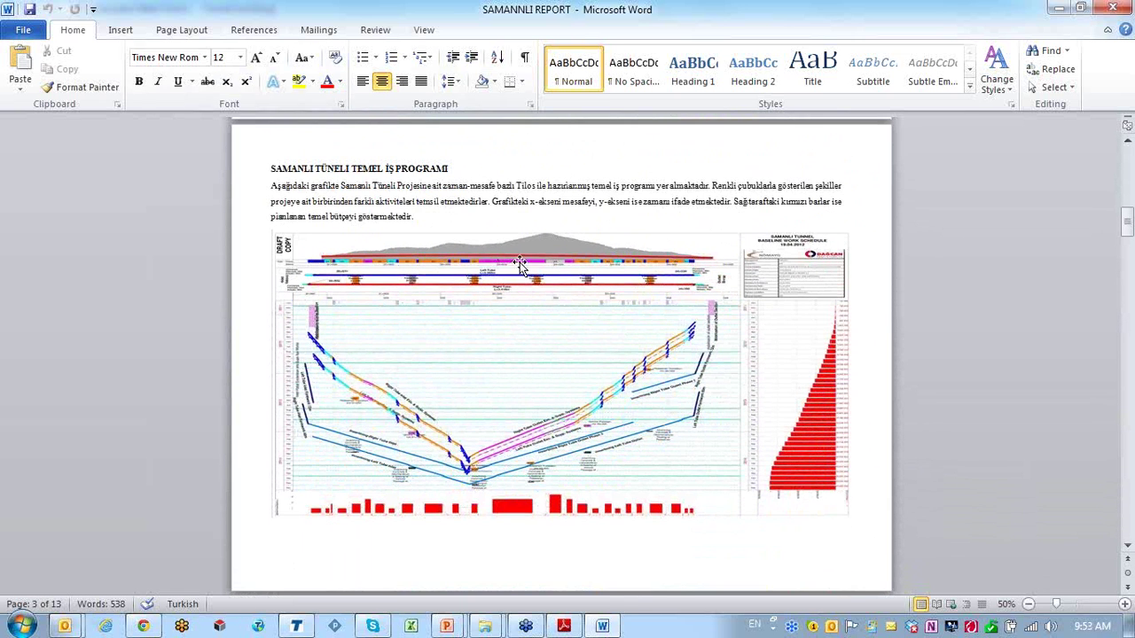
Enlarge the report to 110% and examine the chart's terrain profile, soil class row and left and right tube layout
{"action": "left_click", "coordinate": [1125, 604]}
{"action": "left_click", "coordinate": [1124, 604]}
{"action": "left_click", "coordinate": [1125, 604]}
{"action": "left_click", "coordinate": [1125, 604]}
{"action": "left_click", "coordinate": [1124, 604]}
{"action": "left_click", "coordinate": [1124, 604]}
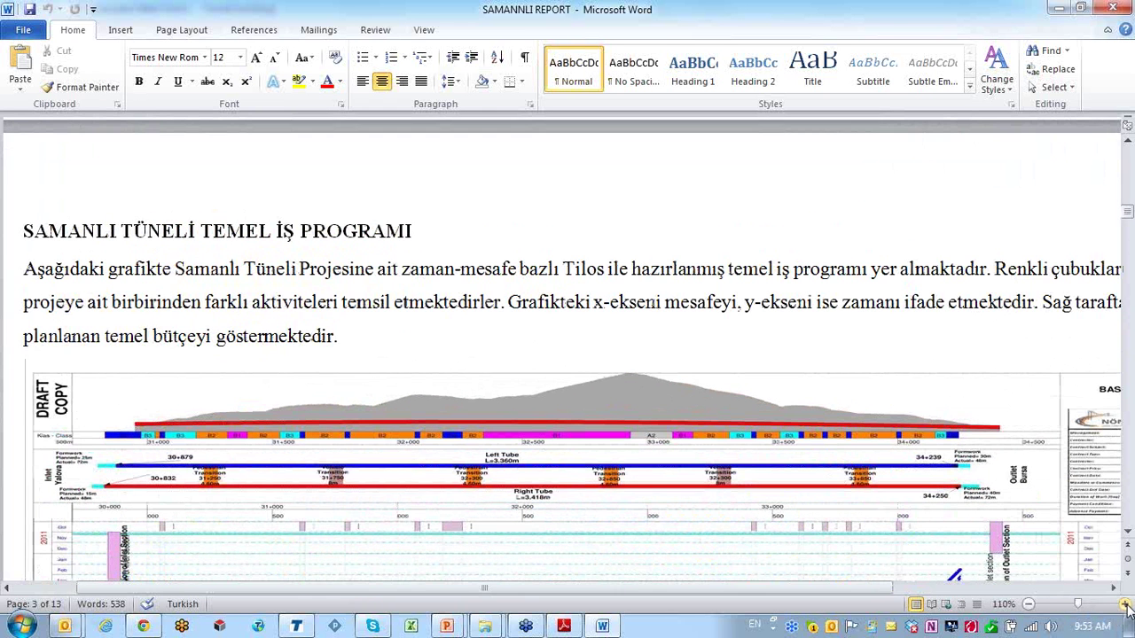
{"action": "scroll", "coordinate": [1099, 266], "scroll_direction": "down", "scroll_amount": 2}
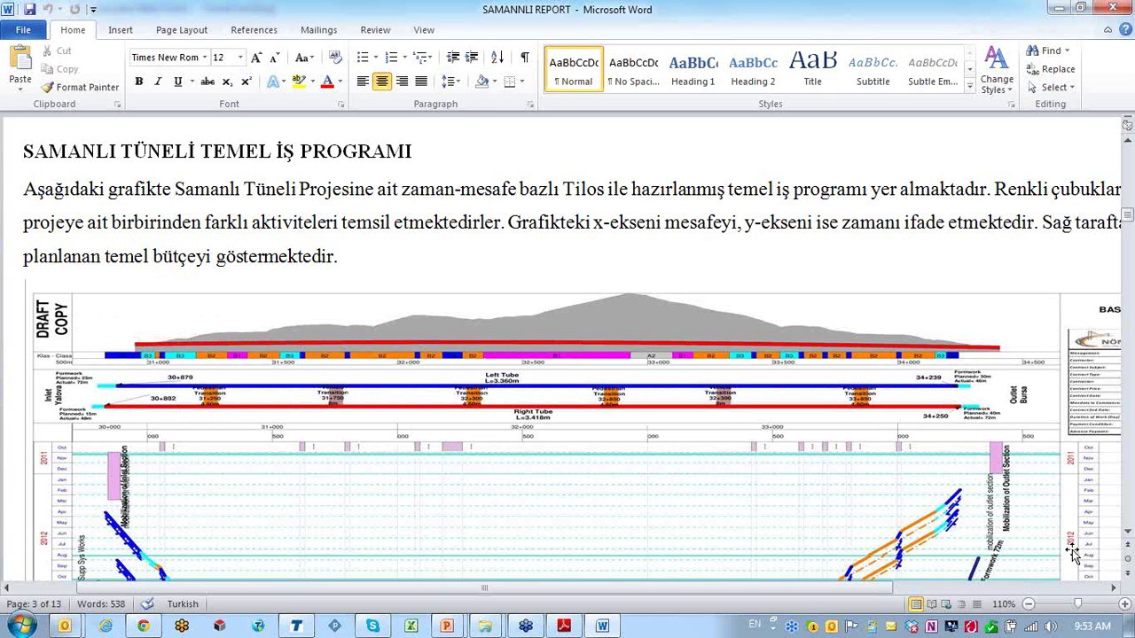
{"action": "left_click", "coordinate": [1128, 535]}
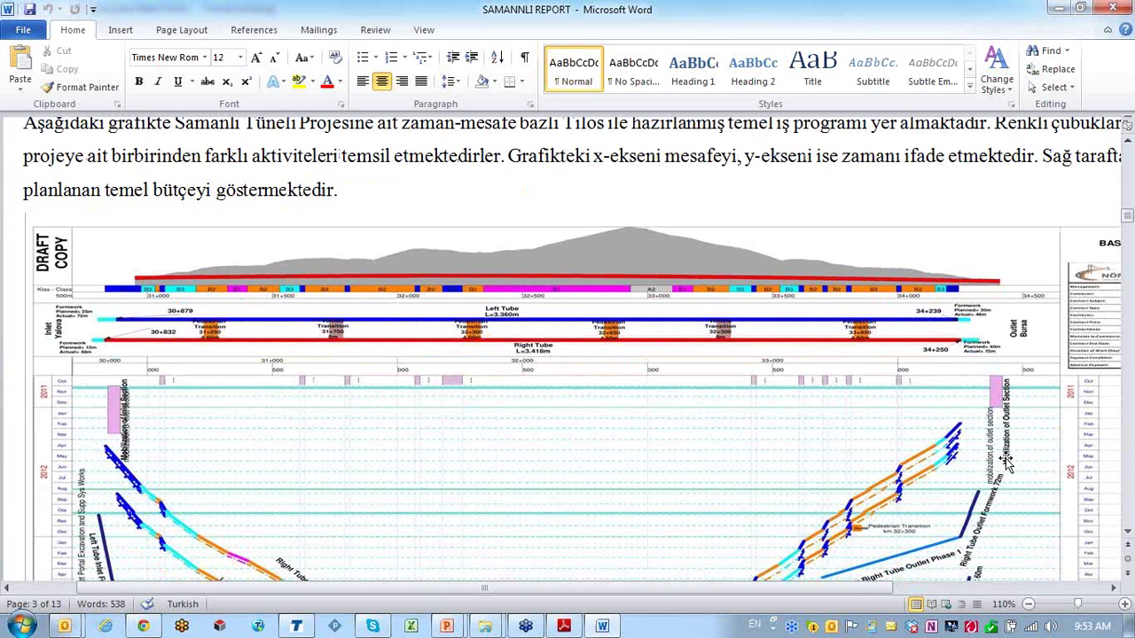
Examine the chart's shaded location marks and follow the inlet and outlet excavation and innerlining lines down to their meeting point
{"action": "left_click", "coordinate": [164, 382]}
{"action": "left_click", "coordinate": [302, 383]}
{"action": "scroll", "coordinate": [1128, 534], "scroll_direction": "down", "scroll_amount": 4}
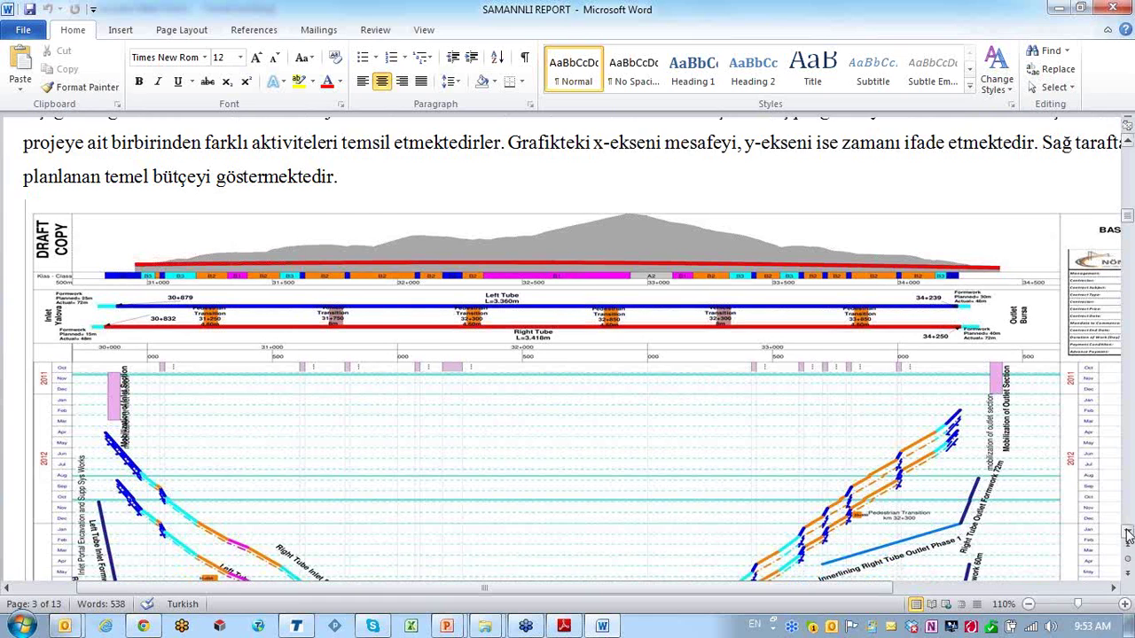
{"action": "scroll", "coordinate": [1128, 534], "scroll_direction": "down", "scroll_amount": 2}
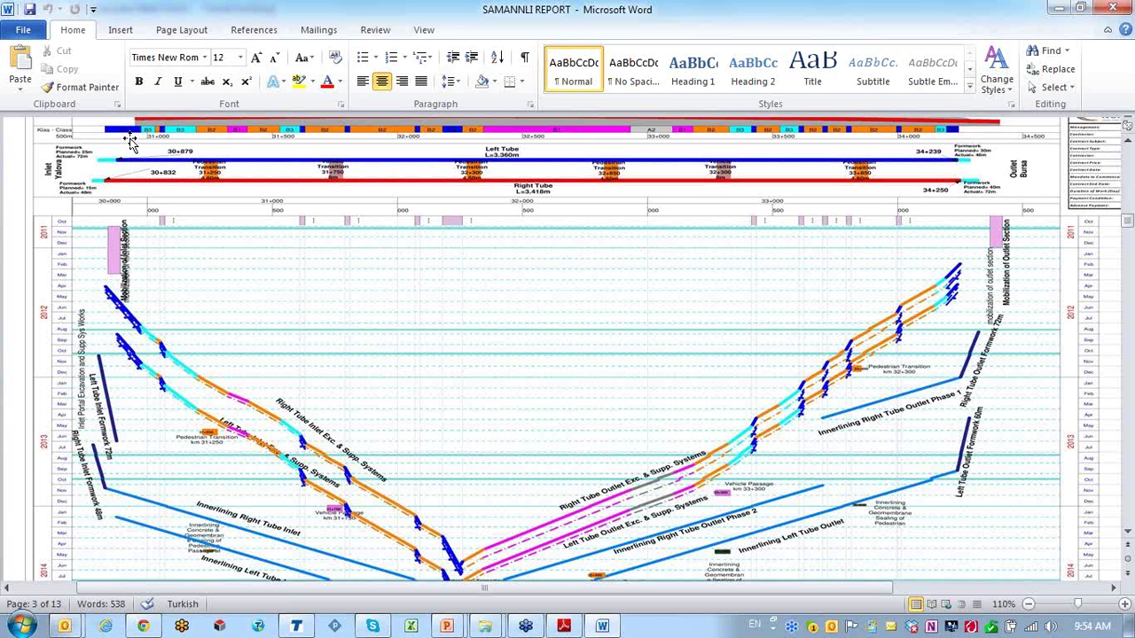
{"action": "left_click", "coordinate": [1128, 533]}
{"action": "left_click", "coordinate": [1127, 533]}
{"action": "scroll", "coordinate": [1127, 533], "scroll_direction": "down", "scroll_amount": 2}
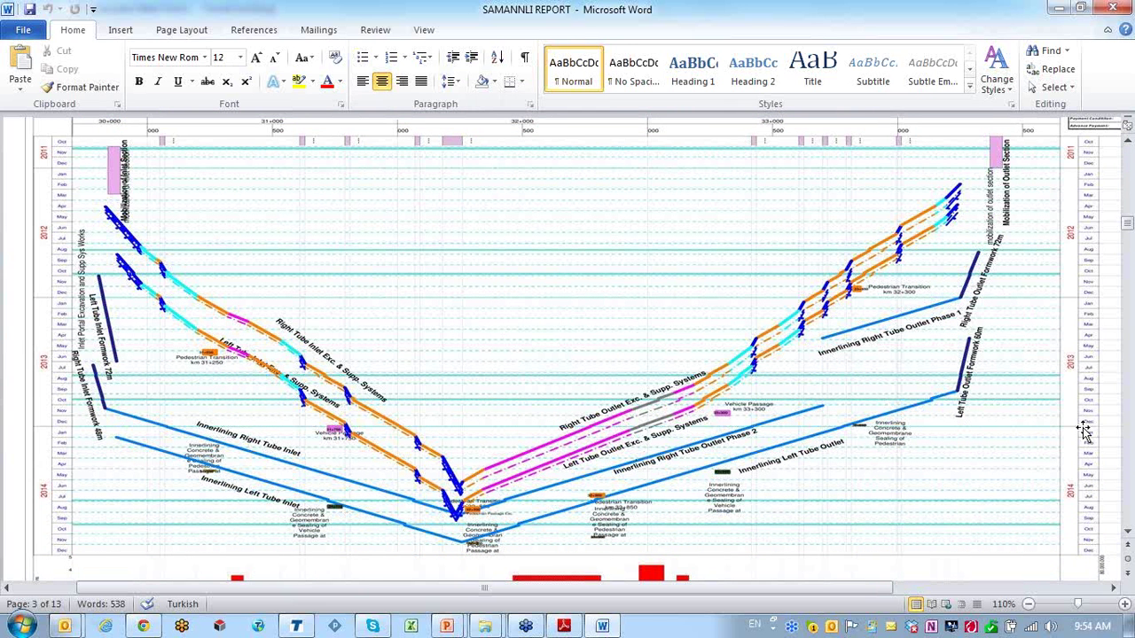
Review the rest of the baseline chart and the planned-versus-actual tunnel excavation graphs, Grafik 1 through Grafik 4
{"action": "left_click", "coordinate": [1127, 533]}
{"action": "scroll", "coordinate": [1127, 536], "scroll_direction": "down", "scroll_amount": 12}
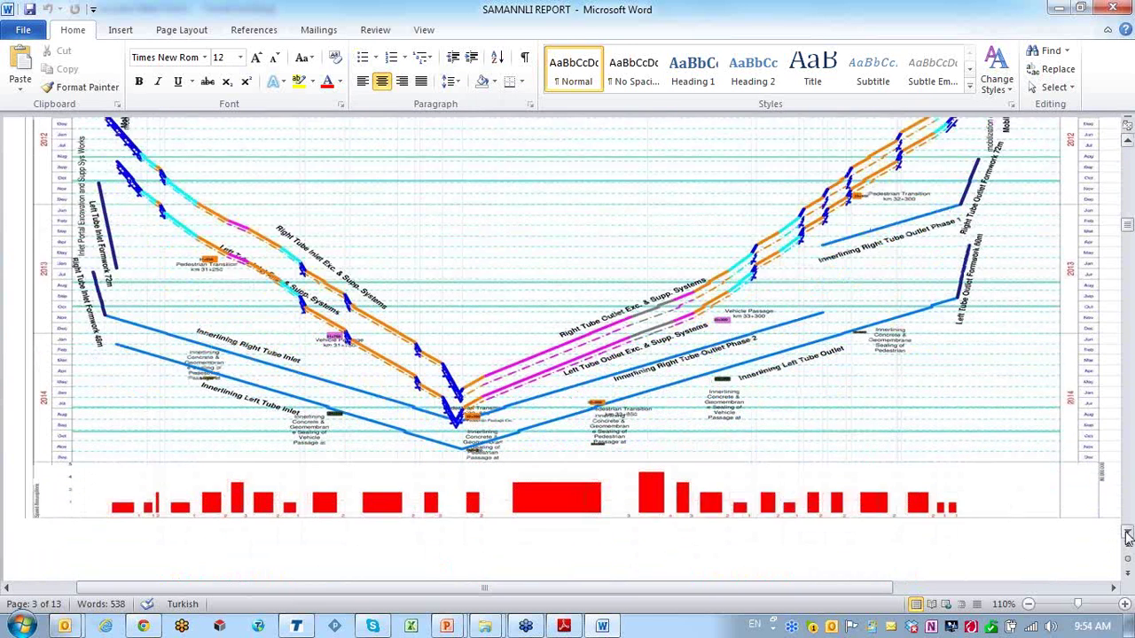
{"action": "scroll", "coordinate": [1127, 535], "scroll_direction": "down", "scroll_amount": 10}
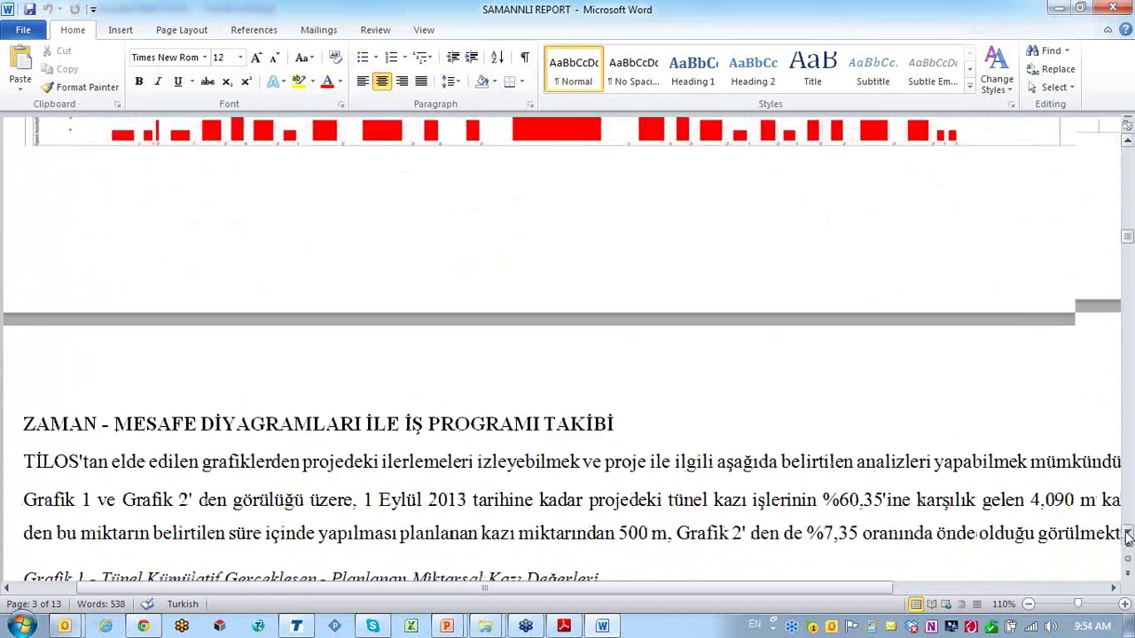
{"action": "scroll", "coordinate": [1127, 536], "scroll_direction": "down", "scroll_amount": 15}
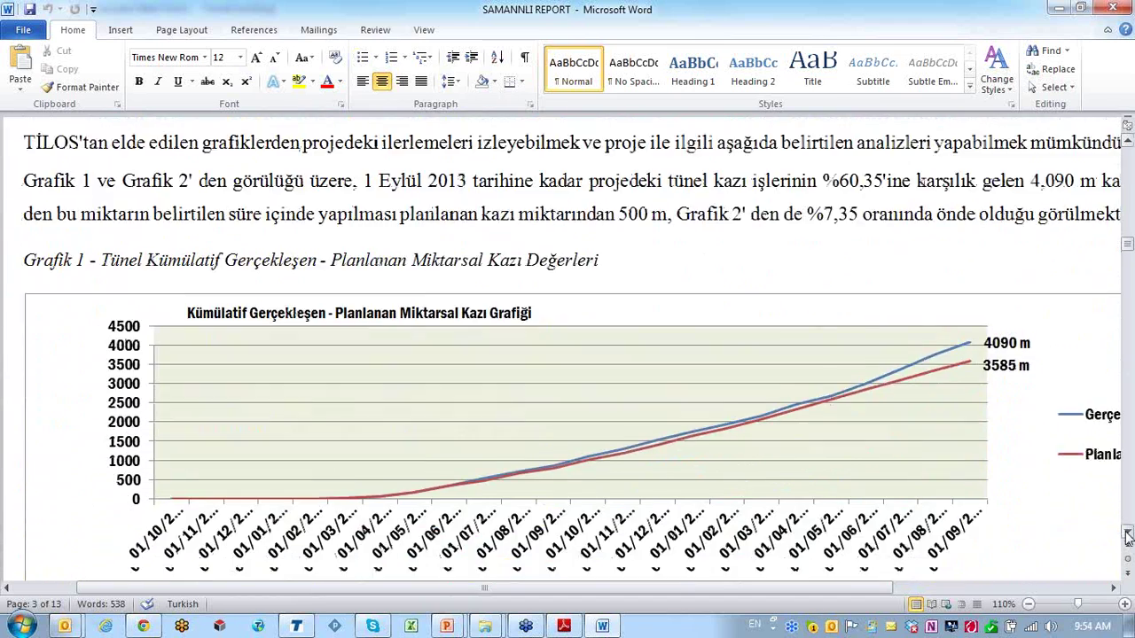
{"action": "scroll", "coordinate": [1127, 536], "scroll_direction": "down", "scroll_amount": 14}
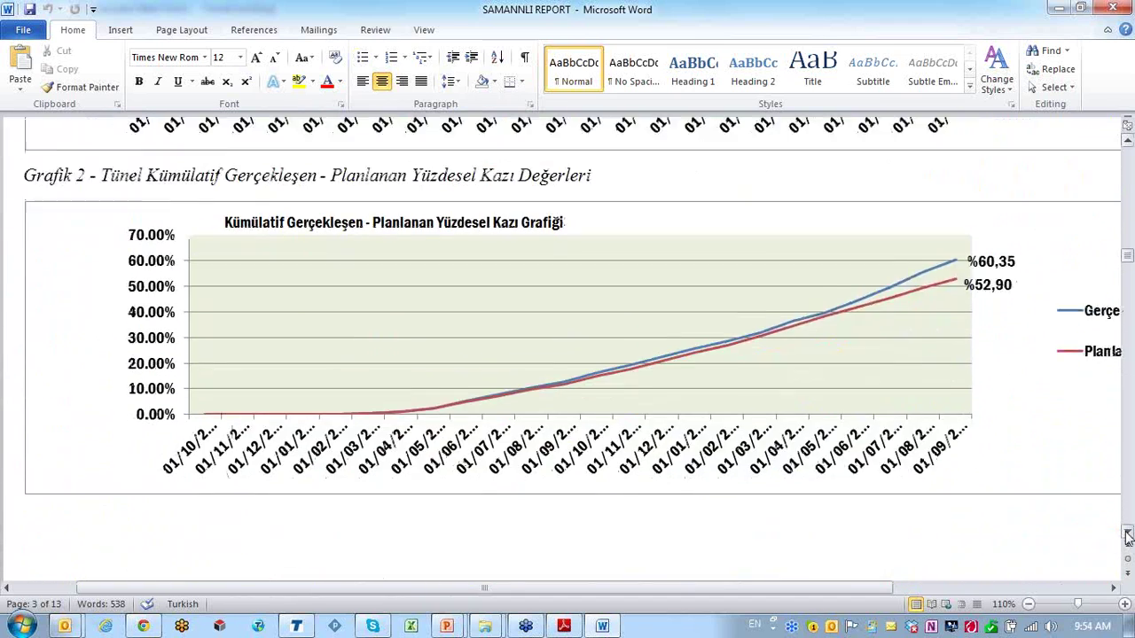
{"action": "scroll", "coordinate": [1127, 536], "scroll_direction": "down", "scroll_amount": 15}
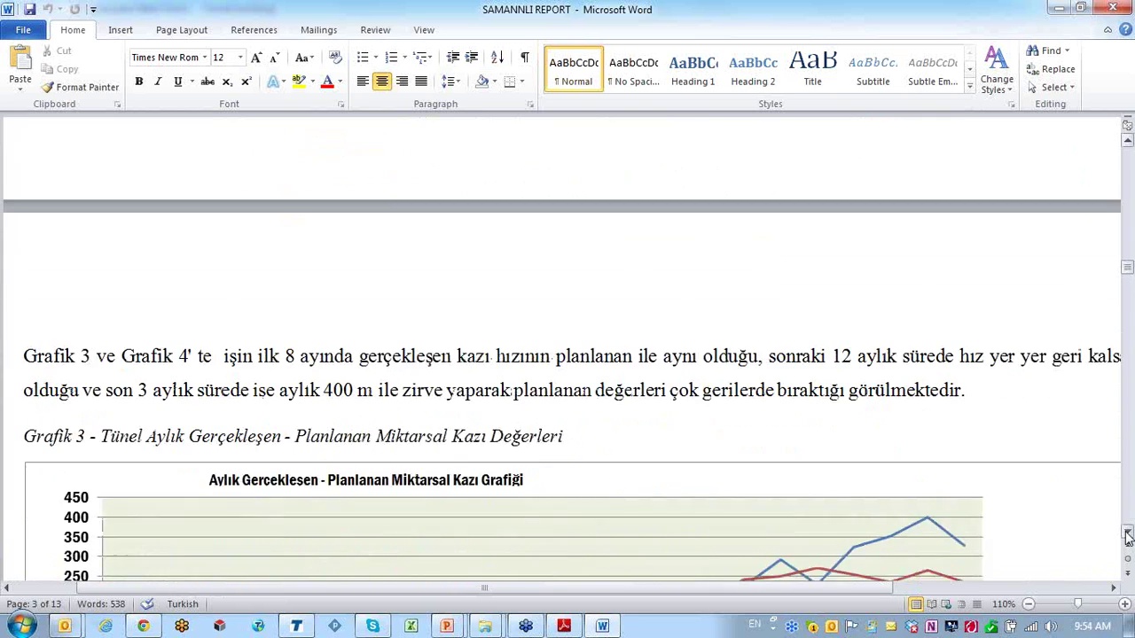
{"action": "scroll", "coordinate": [1128, 536], "scroll_direction": "down", "scroll_amount": 11}
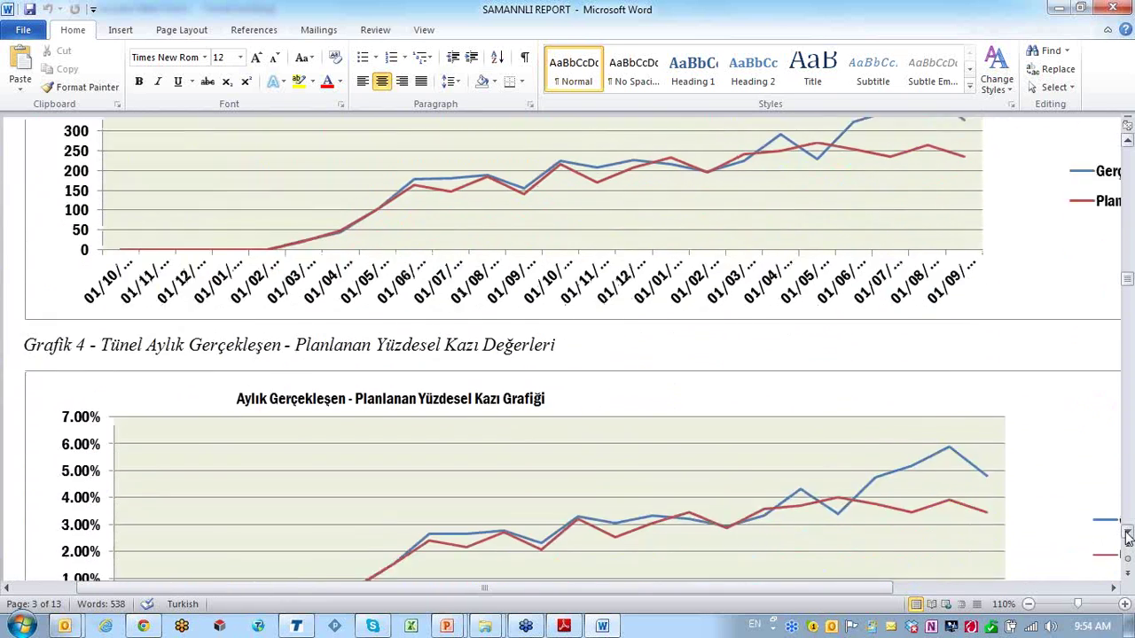
{"action": "scroll", "coordinate": [1127, 535], "scroll_direction": "down", "scroll_amount": 15}
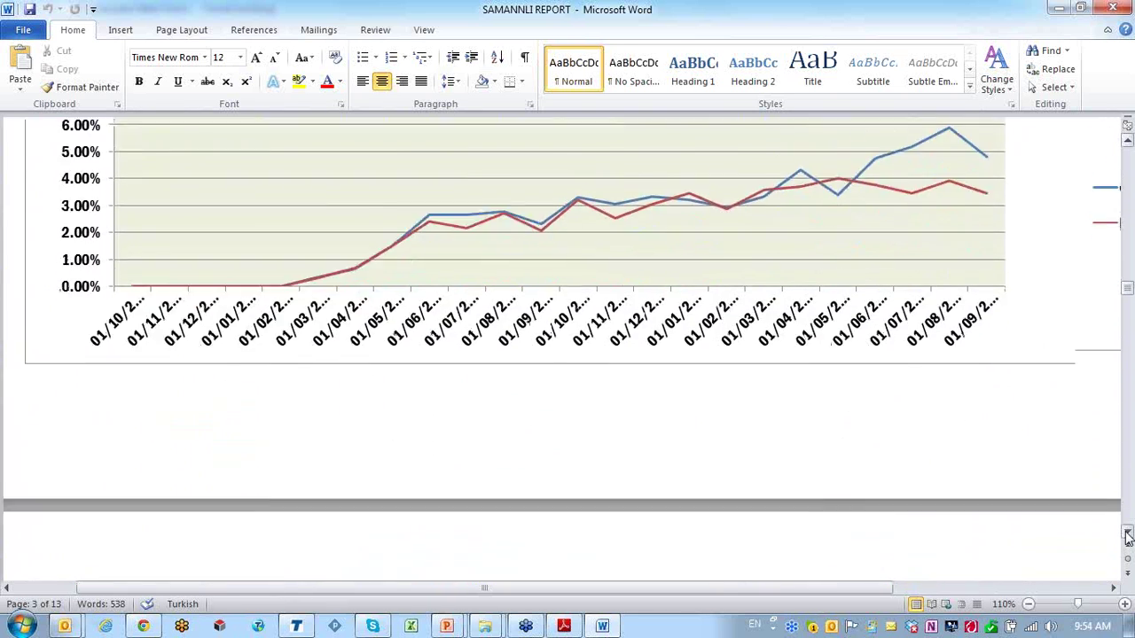
Examine the tunnel progress view with its soil class rows, tube layout and table of finish dates, actual and remaining metres
{"action": "scroll", "coordinate": [1127, 536], "scroll_direction": "down", "scroll_amount": 12}
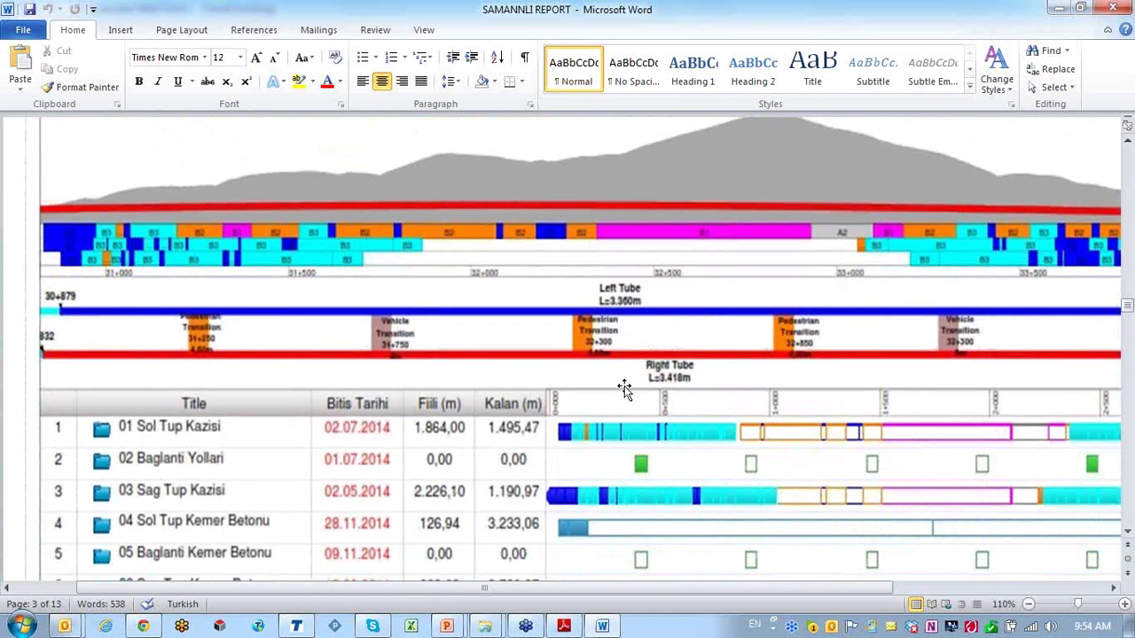
{"action": "left_click", "coordinate": [84, 244]}
{"action": "left_click", "coordinate": [1128, 532]}
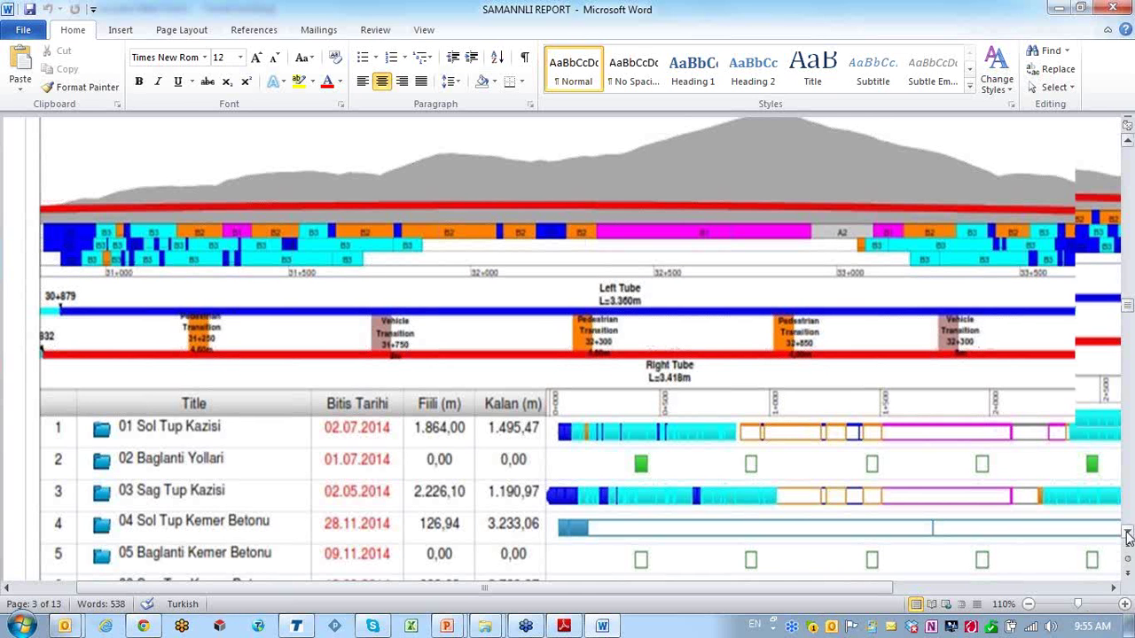
{"action": "left_click", "coordinate": [1128, 532]}
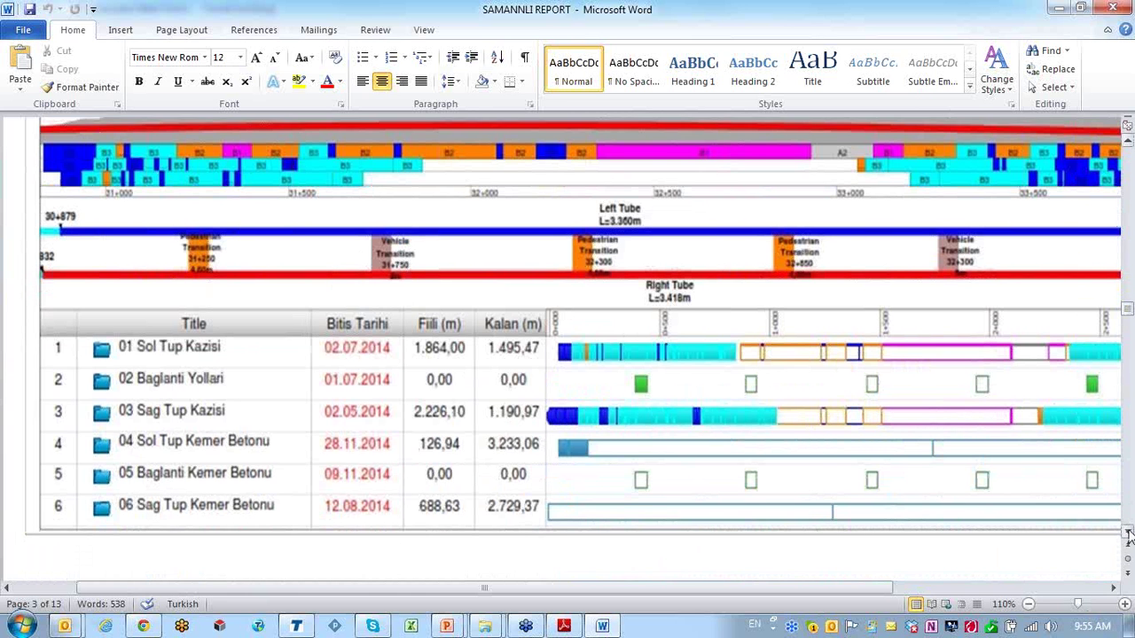
{"action": "left_click", "coordinate": [1128, 532]}
{"action": "left_click", "coordinate": [1128, 532]}
{"action": "left_click", "coordinate": [1128, 532]}
{"action": "left_click", "coordinate": [1128, 532]}
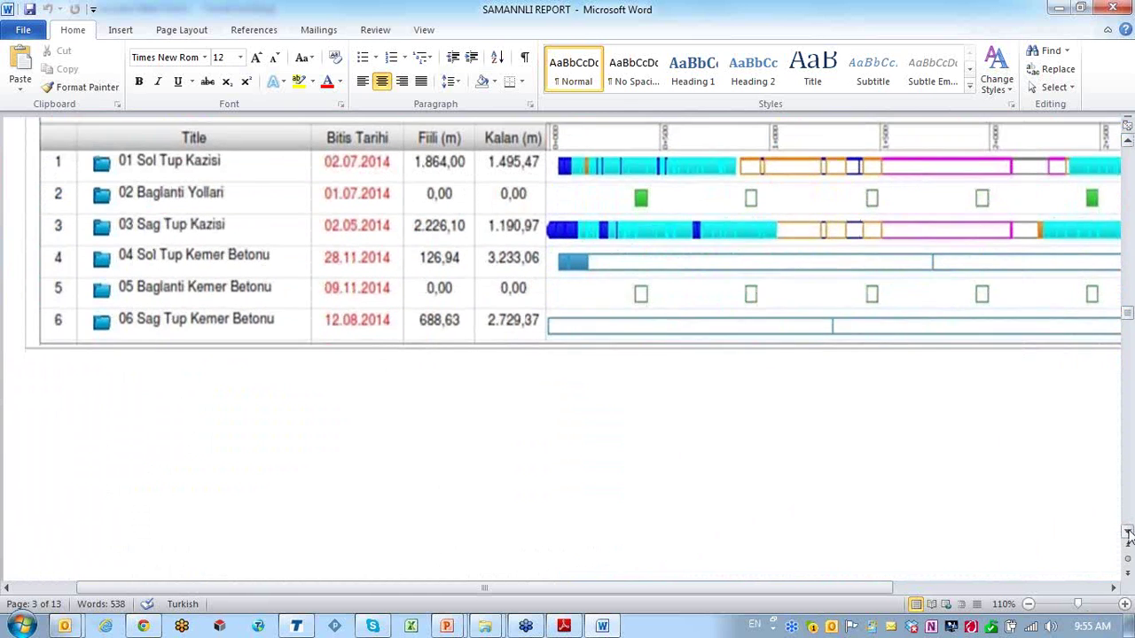
Examine Grafik 6, the revised work programme and budget, from its terrain profile through the completed section and meeting points to the legend
{"action": "left_click", "coordinate": [1128, 533]}
{"action": "left_click", "coordinate": [1128, 532]}
{"action": "left_click", "coordinate": [1128, 532]}
{"action": "left_click", "coordinate": [1128, 533]}
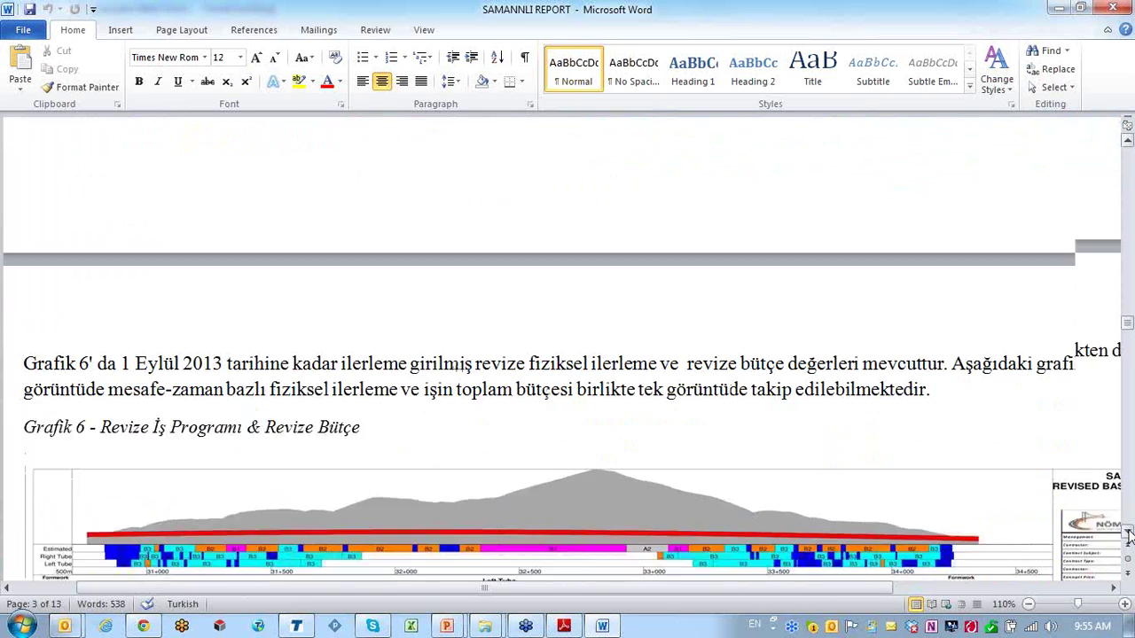
{"action": "left_click", "coordinate": [1128, 533]}
{"action": "left_click", "coordinate": [1128, 532]}
{"action": "left_click", "coordinate": [1128, 532]}
{"action": "left_click", "coordinate": [1128, 532]}
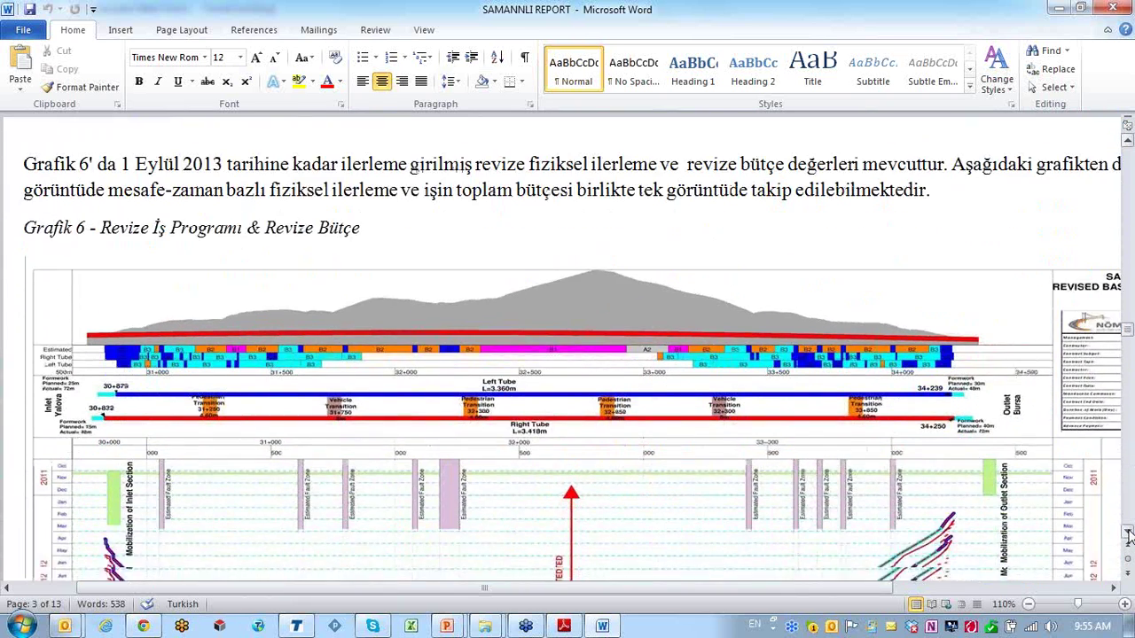
{"action": "left_click", "coordinate": [1128, 532]}
{"action": "left_click", "coordinate": [1128, 532]}
{"action": "left_click", "coordinate": [1128, 532]}
{"action": "left_click", "coordinate": [1128, 532]}
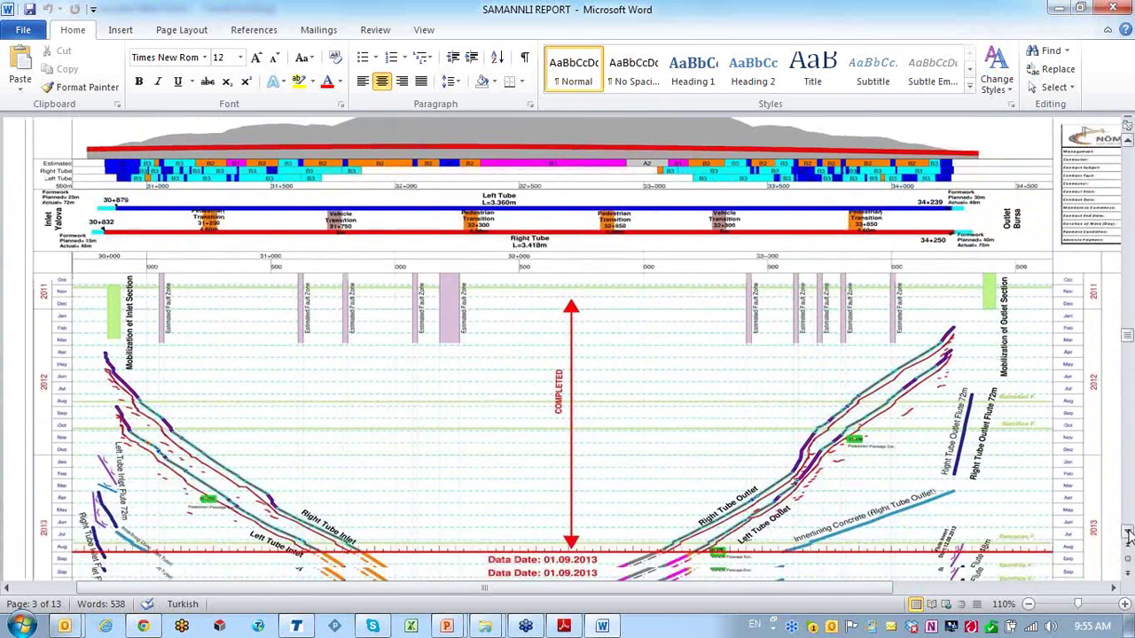
{"action": "left_click", "coordinate": [1128, 532]}
{"action": "left_click", "coordinate": [1128, 532]}
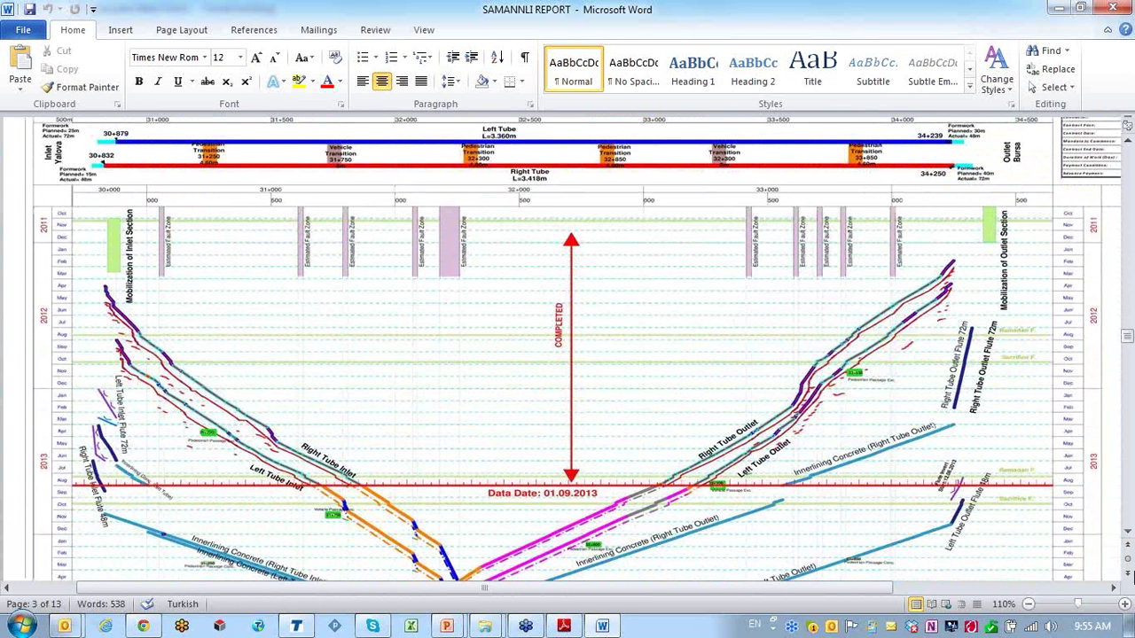
{"action": "left_click", "coordinate": [1128, 532]}
{"action": "left_click", "coordinate": [1128, 532]}
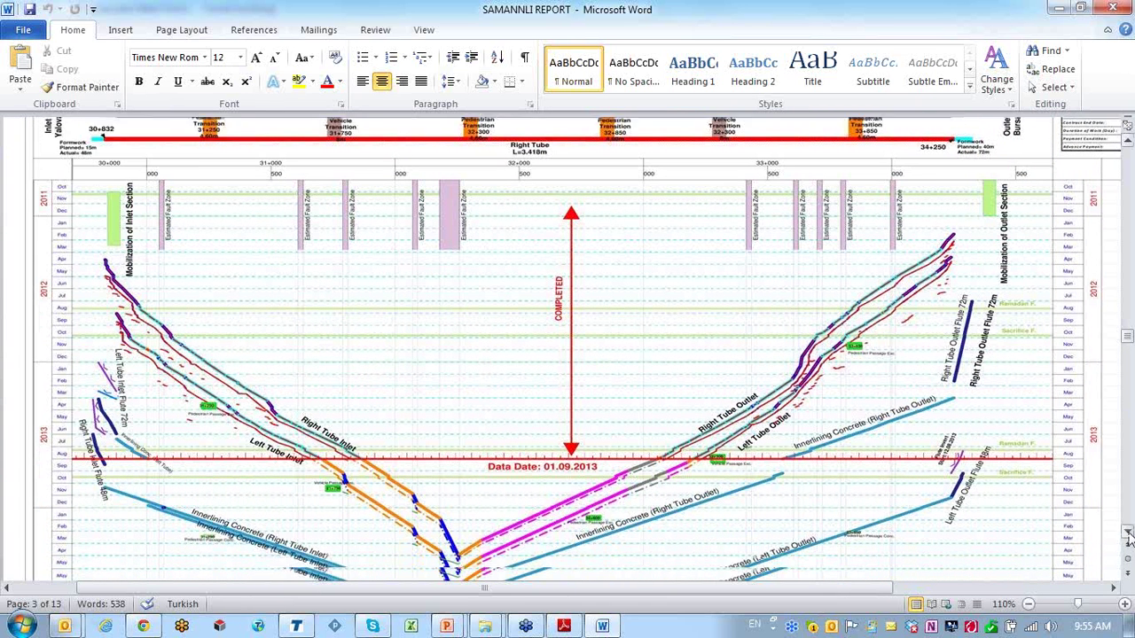
{"action": "left_click", "coordinate": [1128, 532]}
{"action": "left_click", "coordinate": [1128, 532]}
{"action": "left_click", "coordinate": [1128, 534]}
{"action": "left_click", "coordinate": [1128, 535]}
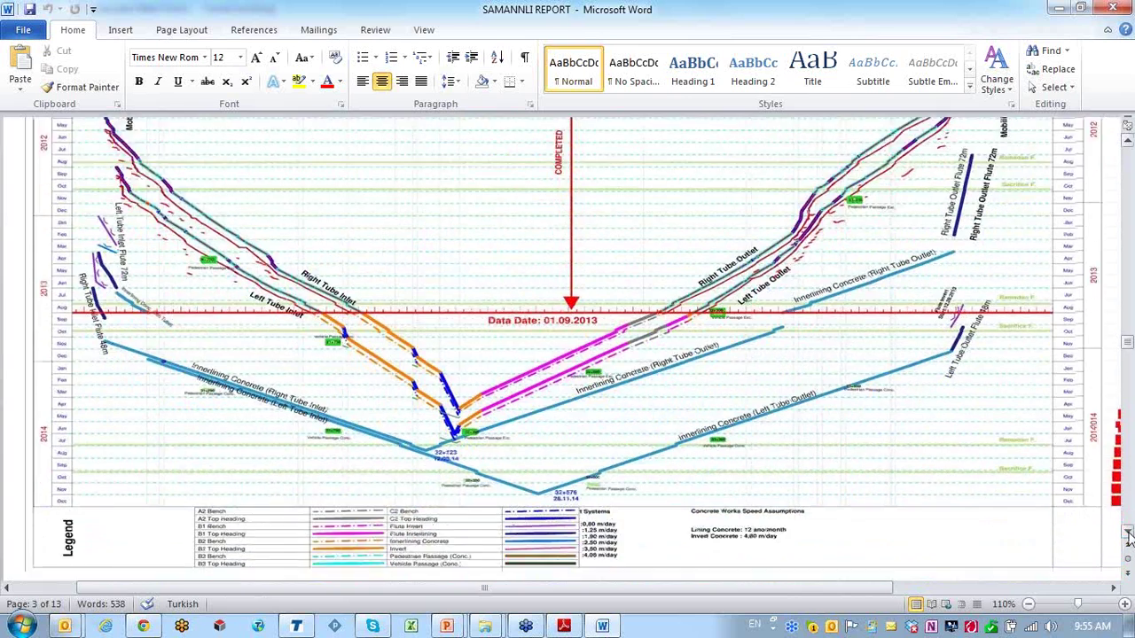
Continue to Grafik 8, Tilos Kritik Yol, and follow the critical activities in red down to the tunnel meeting points
{"action": "left_click", "coordinate": [1129, 534]}
{"action": "left_click", "coordinate": [1128, 535]}
{"action": "left_click", "coordinate": [1128, 534]}
{"action": "left_click", "coordinate": [1128, 535]}
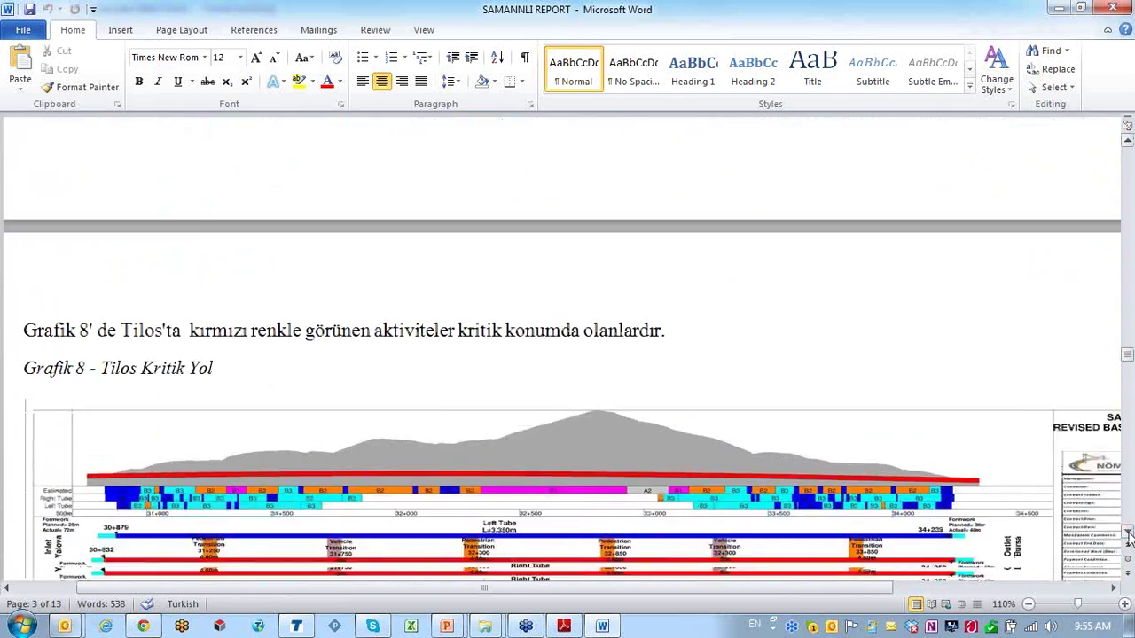
{"action": "left_click", "coordinate": [1128, 535]}
{"action": "left_click", "coordinate": [1128, 535]}
{"action": "left_click", "coordinate": [1128, 535]}
{"action": "left_click", "coordinate": [1128, 535]}
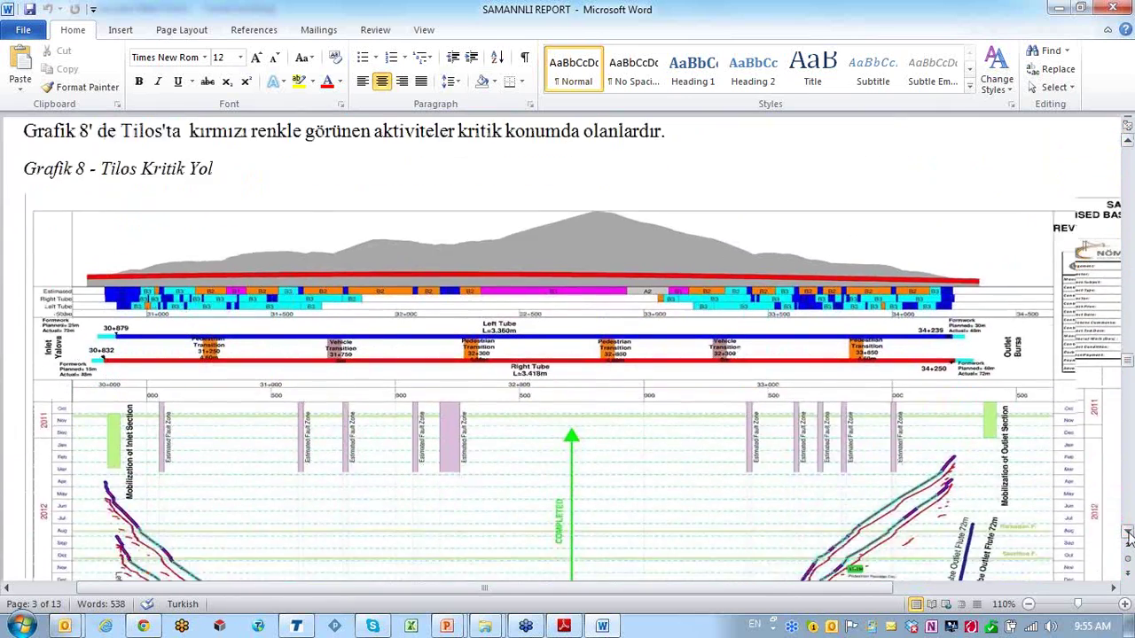
{"action": "left_click", "coordinate": [1128, 535]}
{"action": "left_click", "coordinate": [1128, 535]}
{"action": "left_click", "coordinate": [1128, 535]}
{"action": "left_click", "coordinate": [1128, 534]}
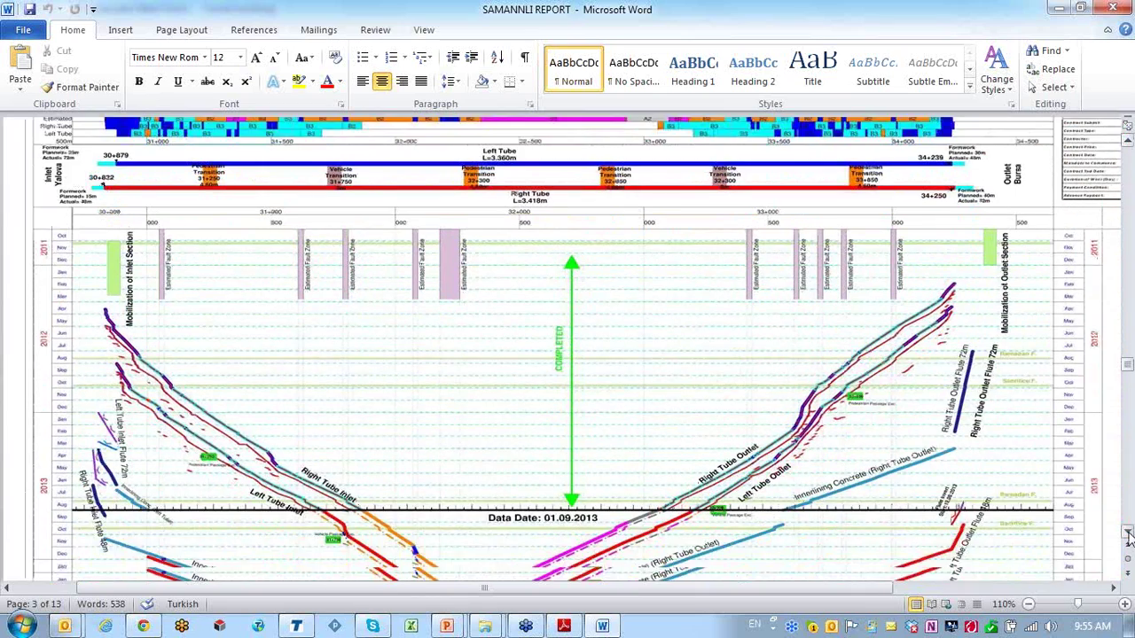
{"action": "left_click", "coordinate": [1128, 535]}
{"action": "left_click", "coordinate": [1128, 534]}
{"action": "left_click", "coordinate": [1128, 535]}
{"action": "left_click", "coordinate": [1128, 535]}
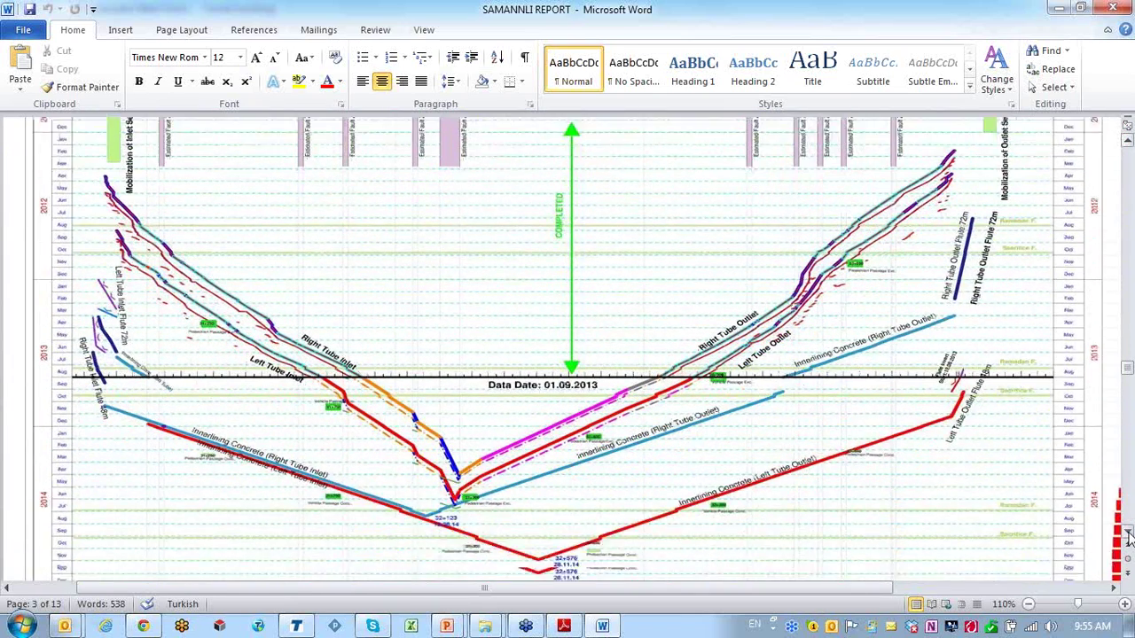
{"action": "left_click", "coordinate": [1128, 535]}
Minimize the Word report and select the copenhagen_cityring PDF in the Knowlege base folder
{"action": "left_click", "coordinate": [1059, 8]}
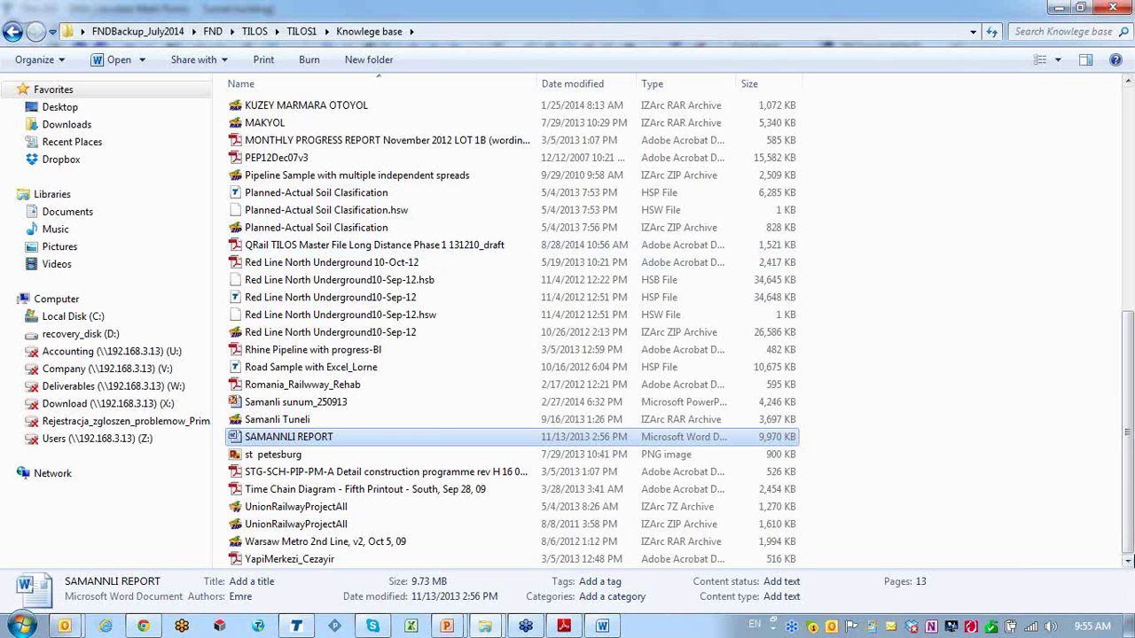
{"action": "left_click_drag", "start_coordinate": [1132, 518], "coordinate": [1093, 310]}
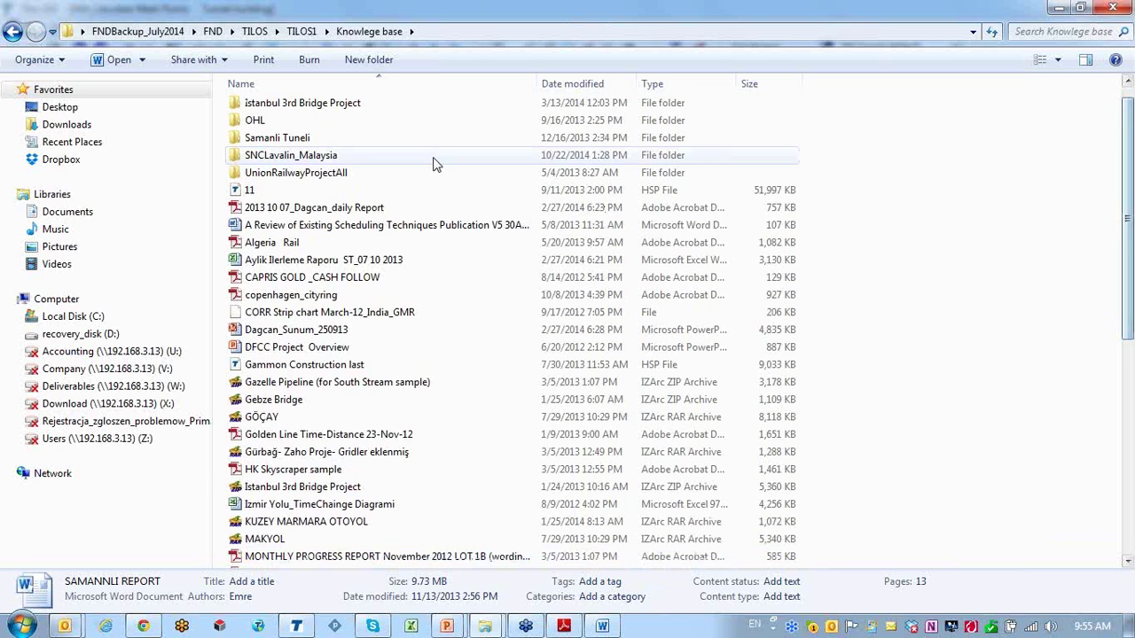
{"action": "left_click", "coordinate": [282, 301]}
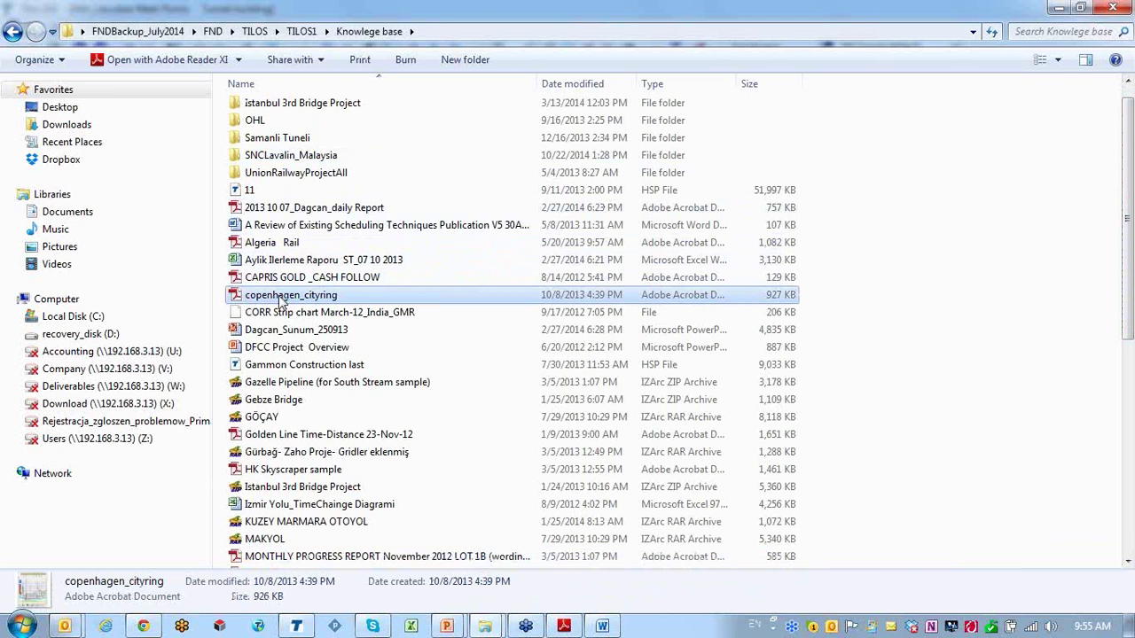
Switch to Adobe Reader and close the Time Chain Diagram - Fifth Printout - South PDF
{"action": "left_click", "coordinate": [564, 626]}
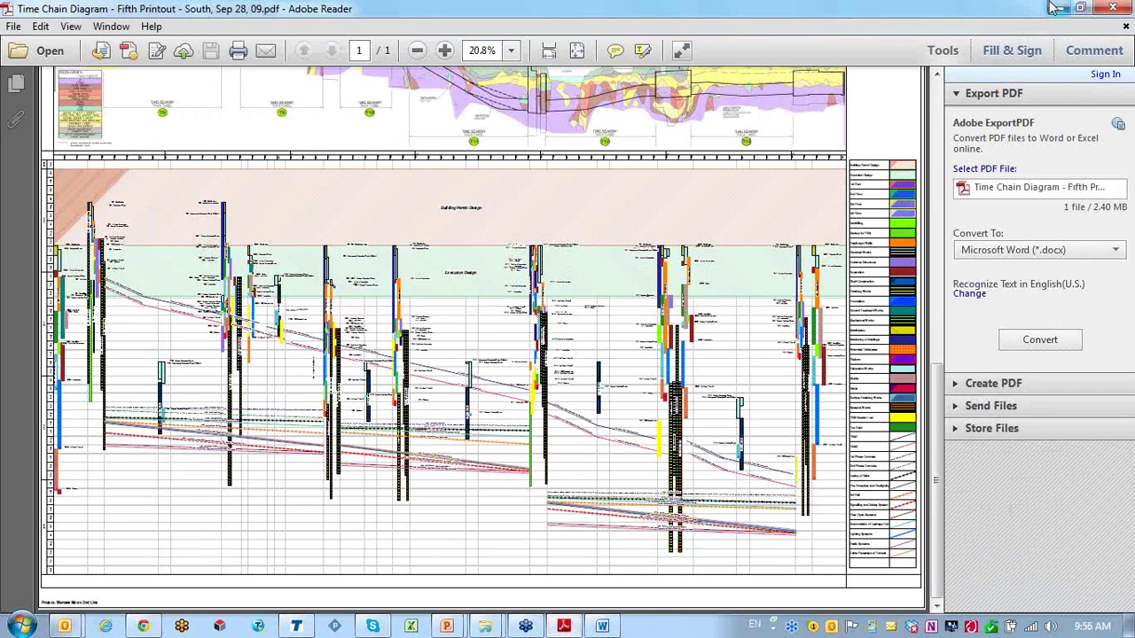
{"action": "left_click", "coordinate": [1122, 8]}
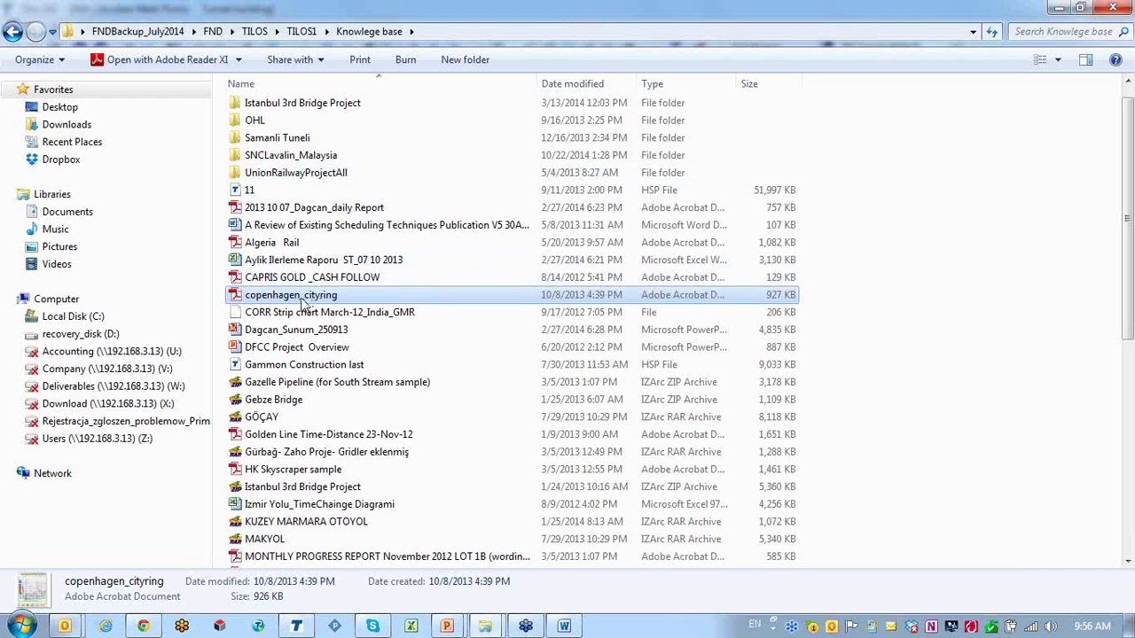